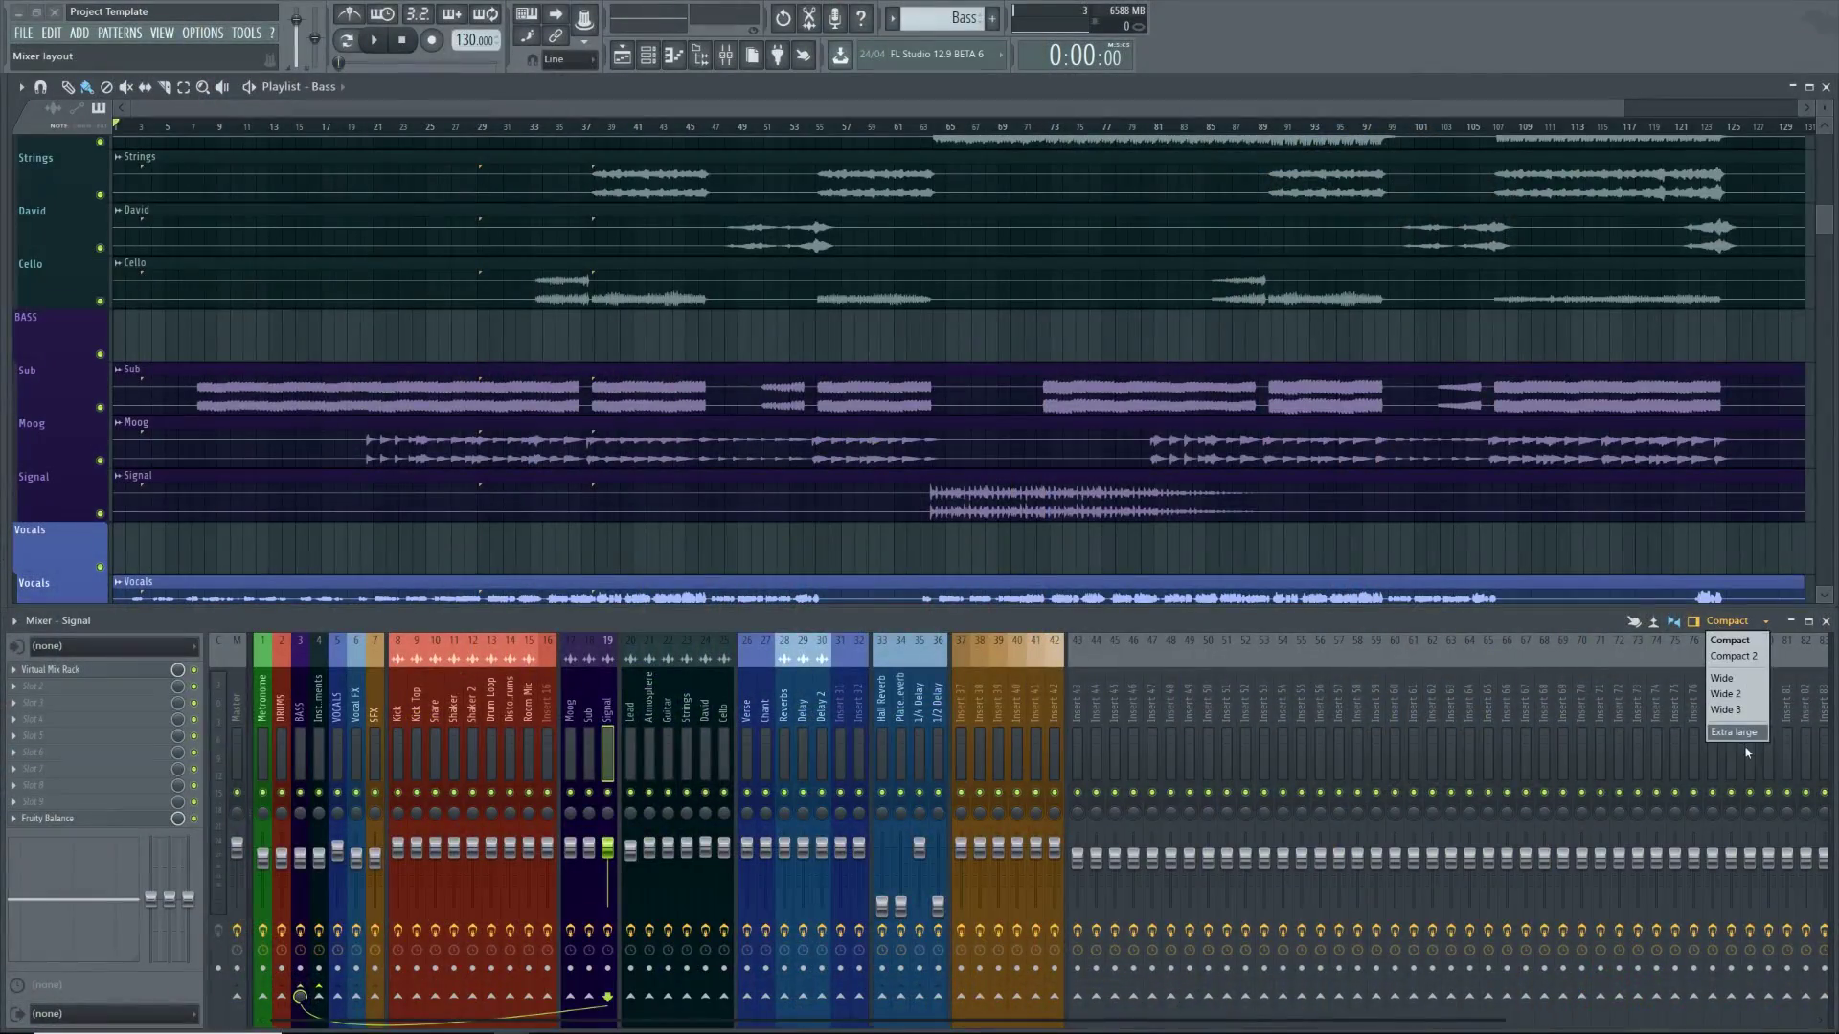
- Set the mixer to the Extra large layout and open the channel rack's filter group list
{"action": "left_click", "coordinate": [1735, 732]}
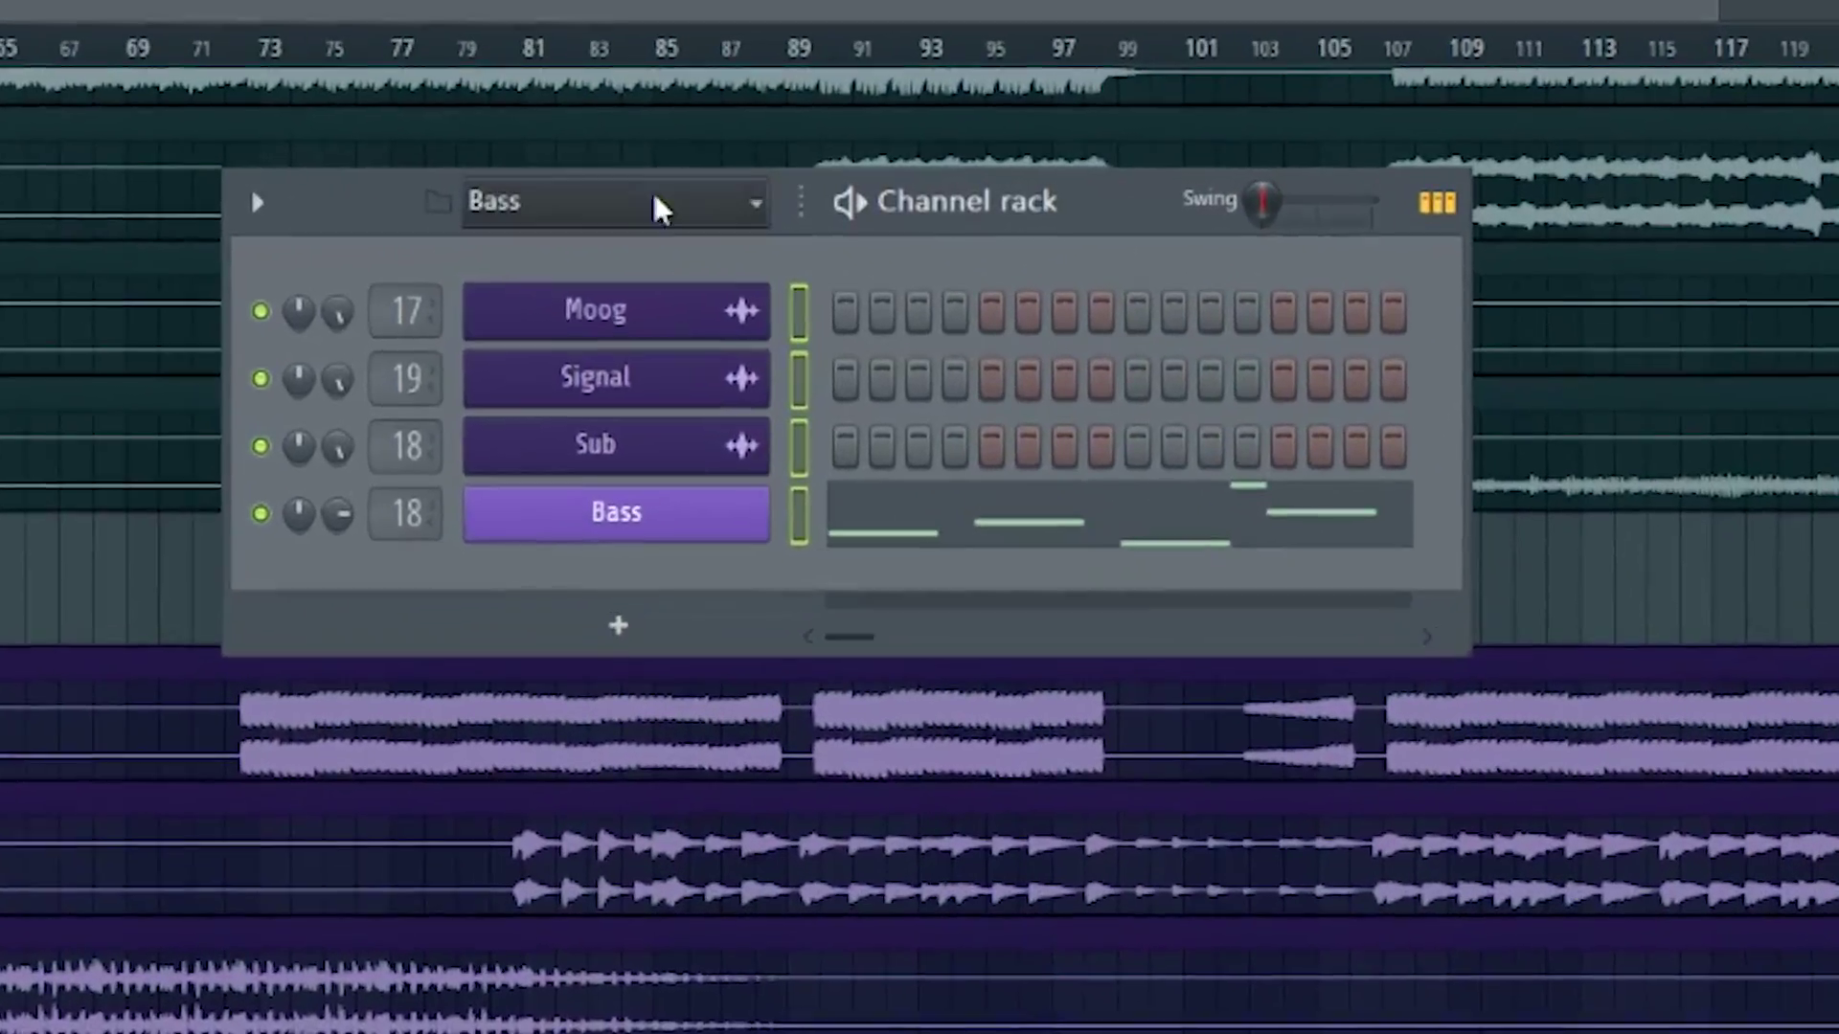
{"action": "left_click", "coordinate": [654, 209]}
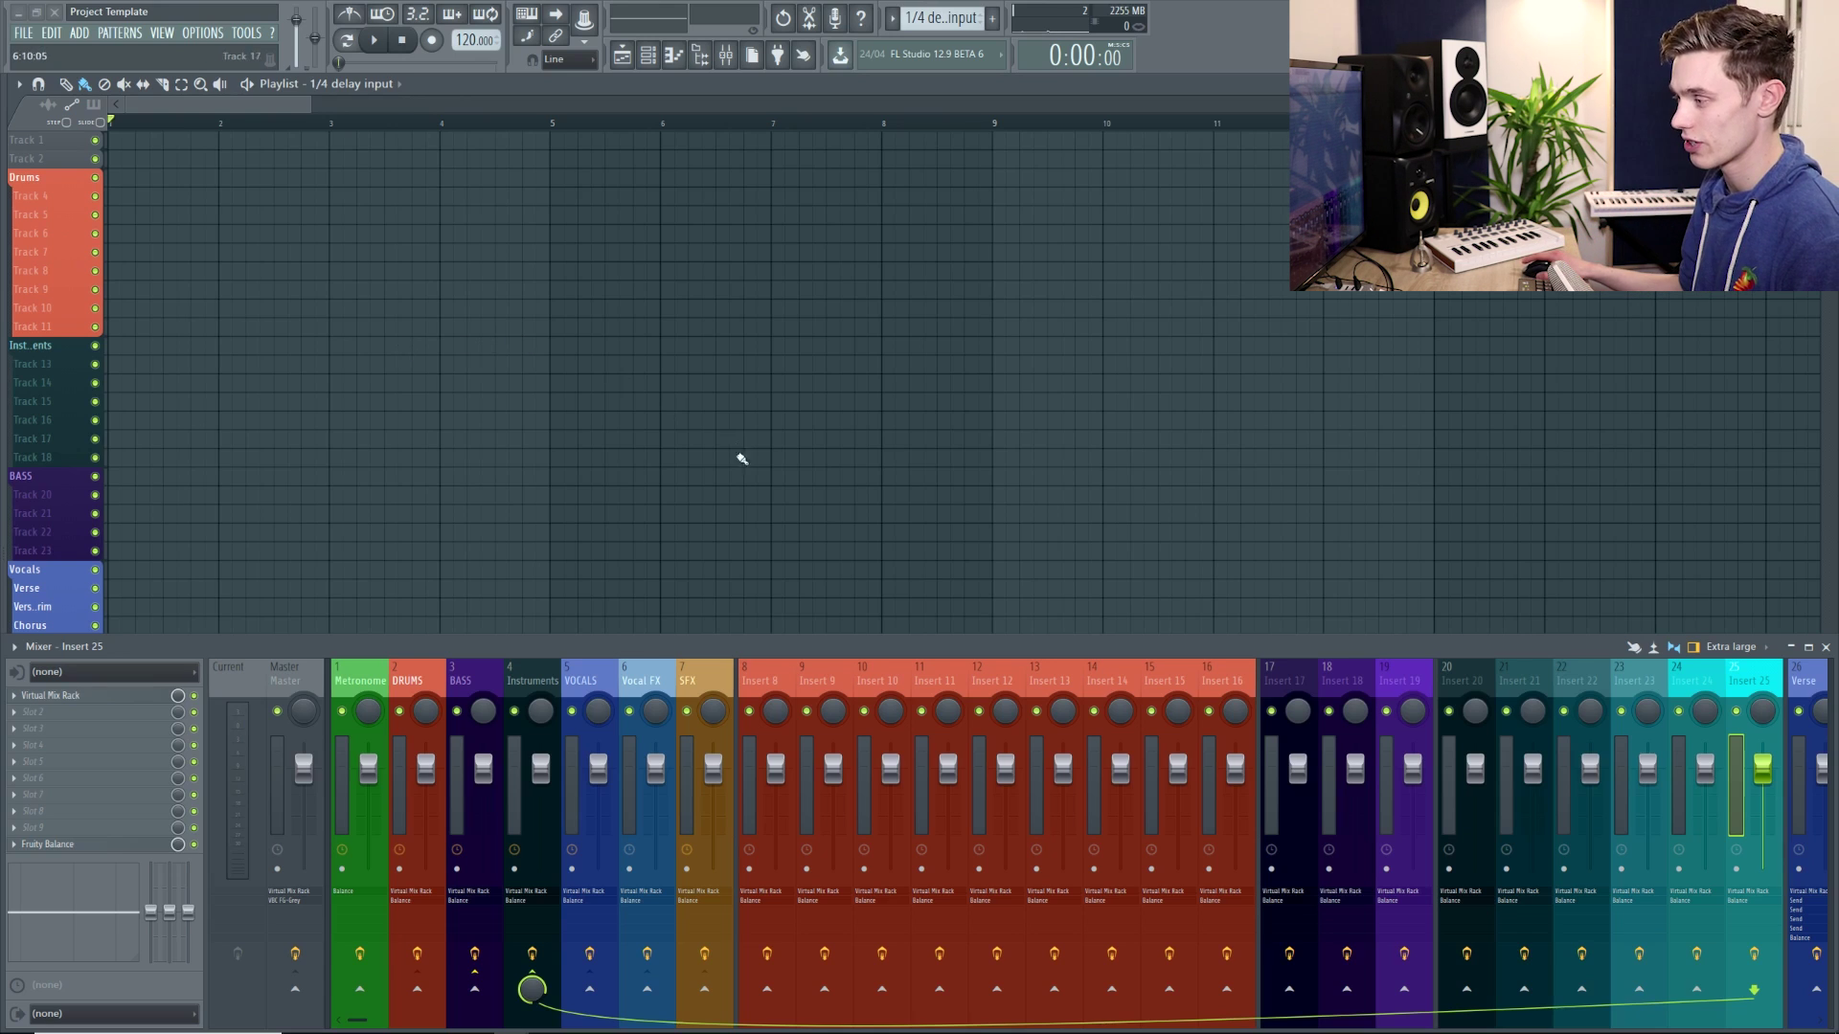
{"action": "scroll", "coordinate": [479, 403], "scroll_direction": "down", "scroll_amount": 5}
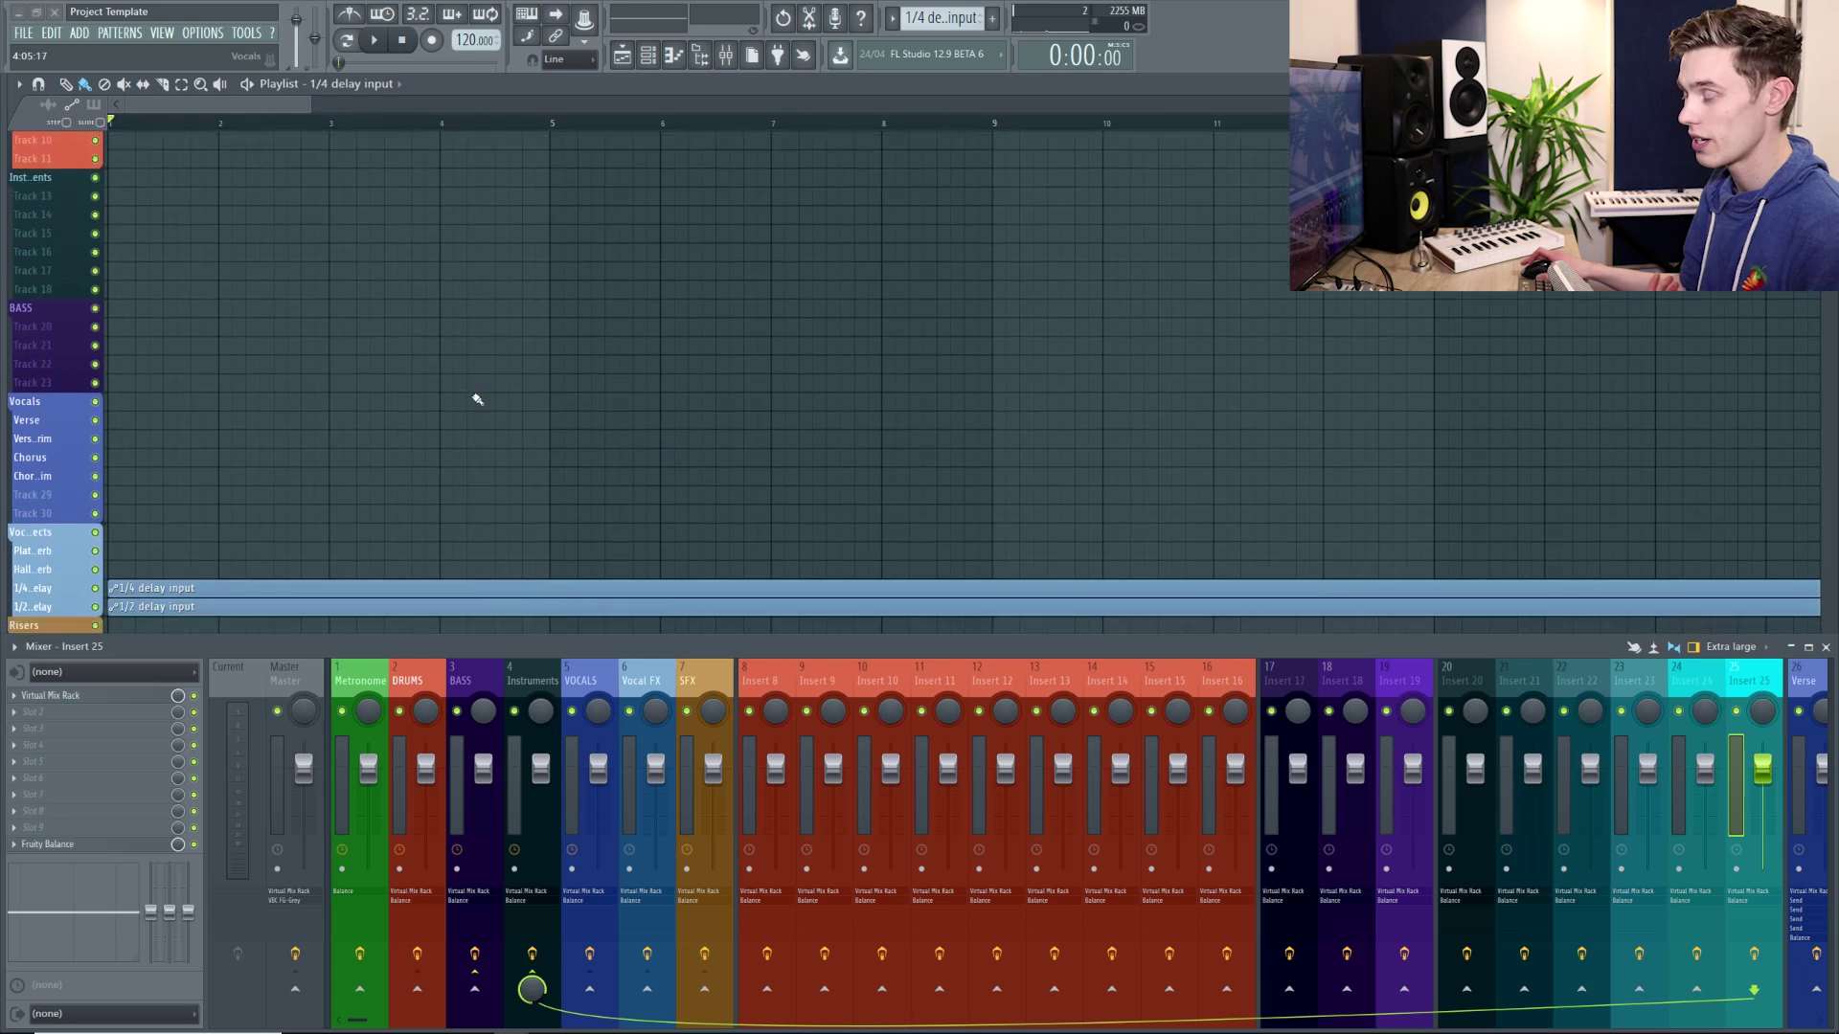
{"action": "scroll", "coordinate": [477, 409], "scroll_direction": "up", "scroll_amount": 5}
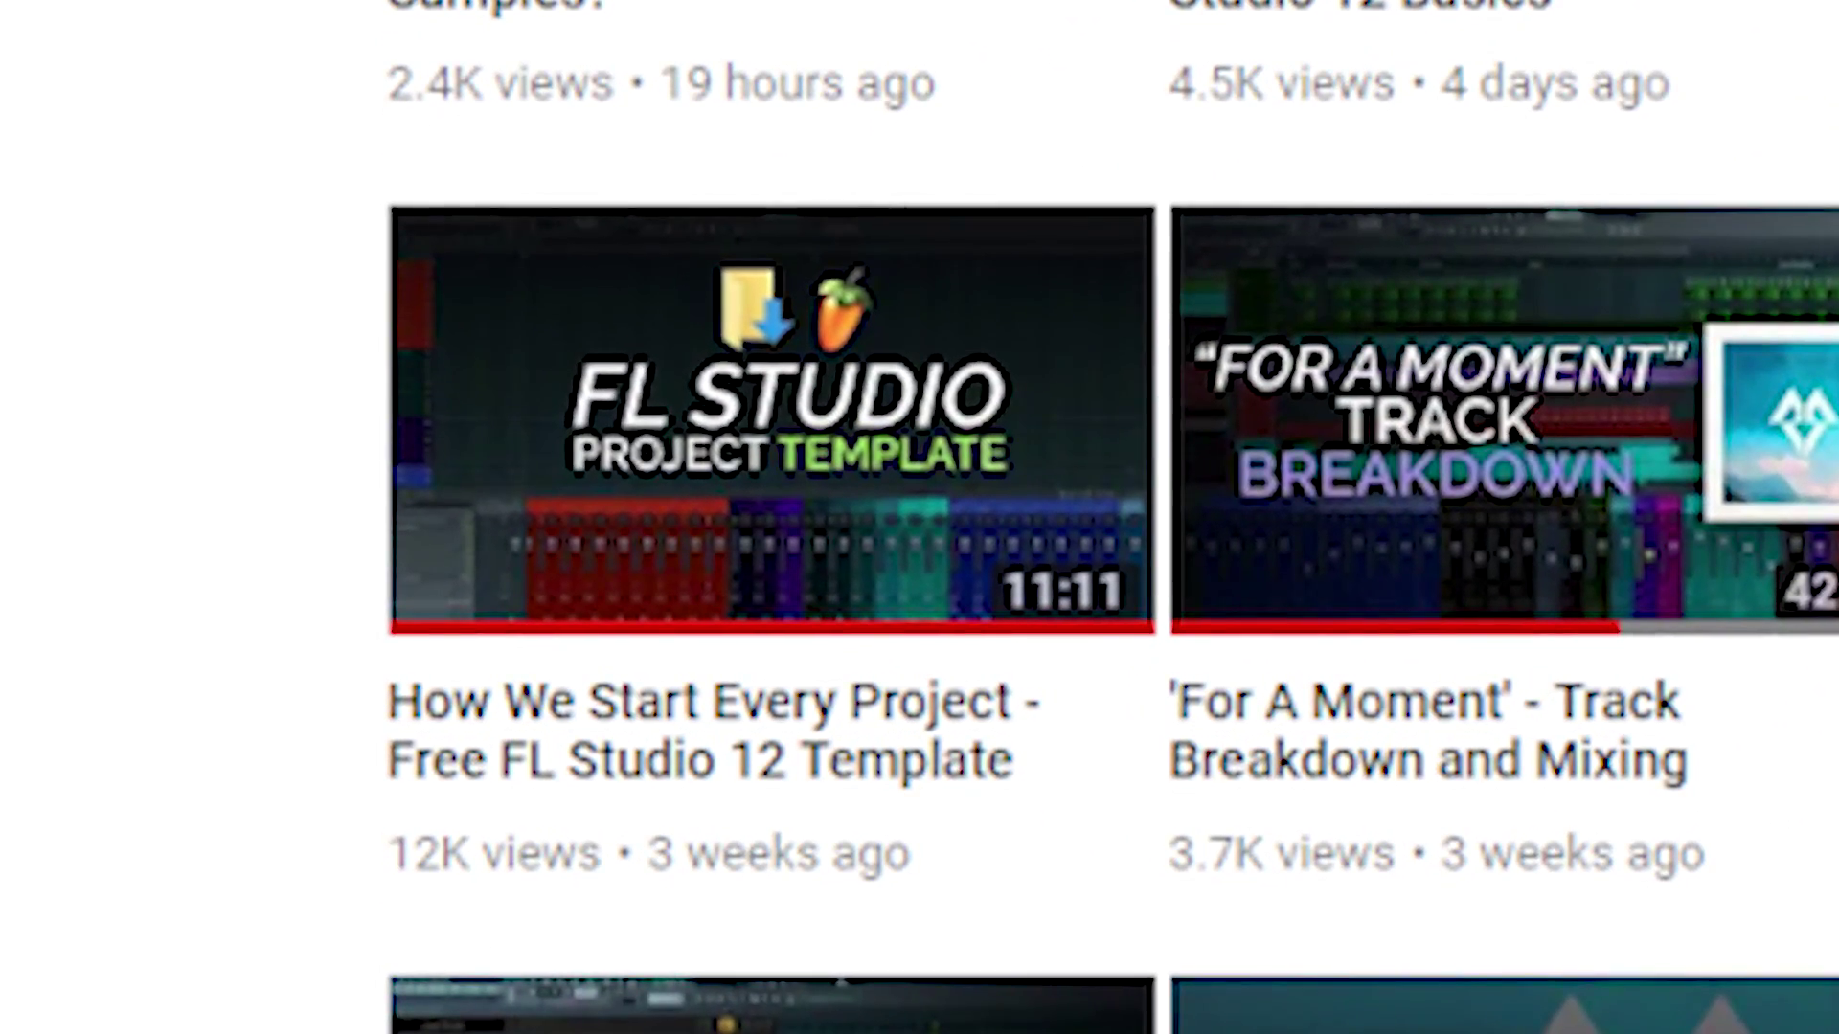
{"action": "key", "text": "alt+Tab"}
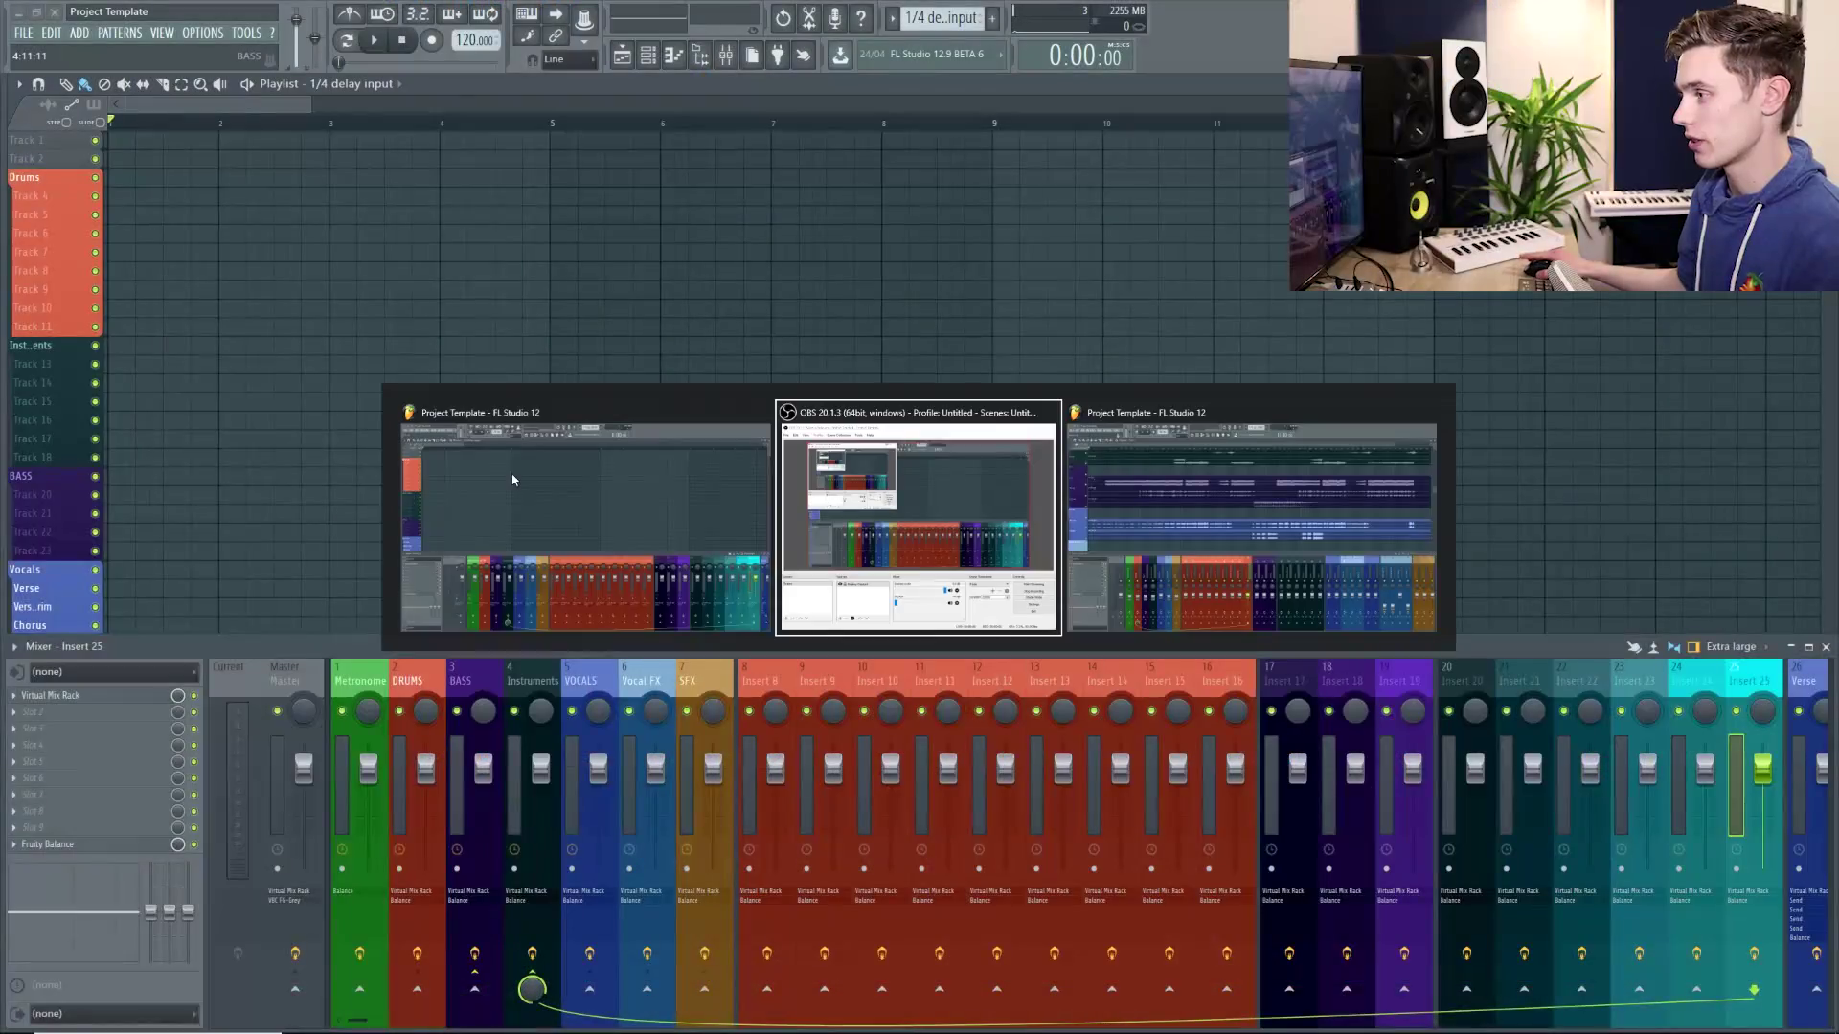
- Switch to the song project window and scroll through its grouped playlist tracks
{"action": "key", "text": "Tab"}
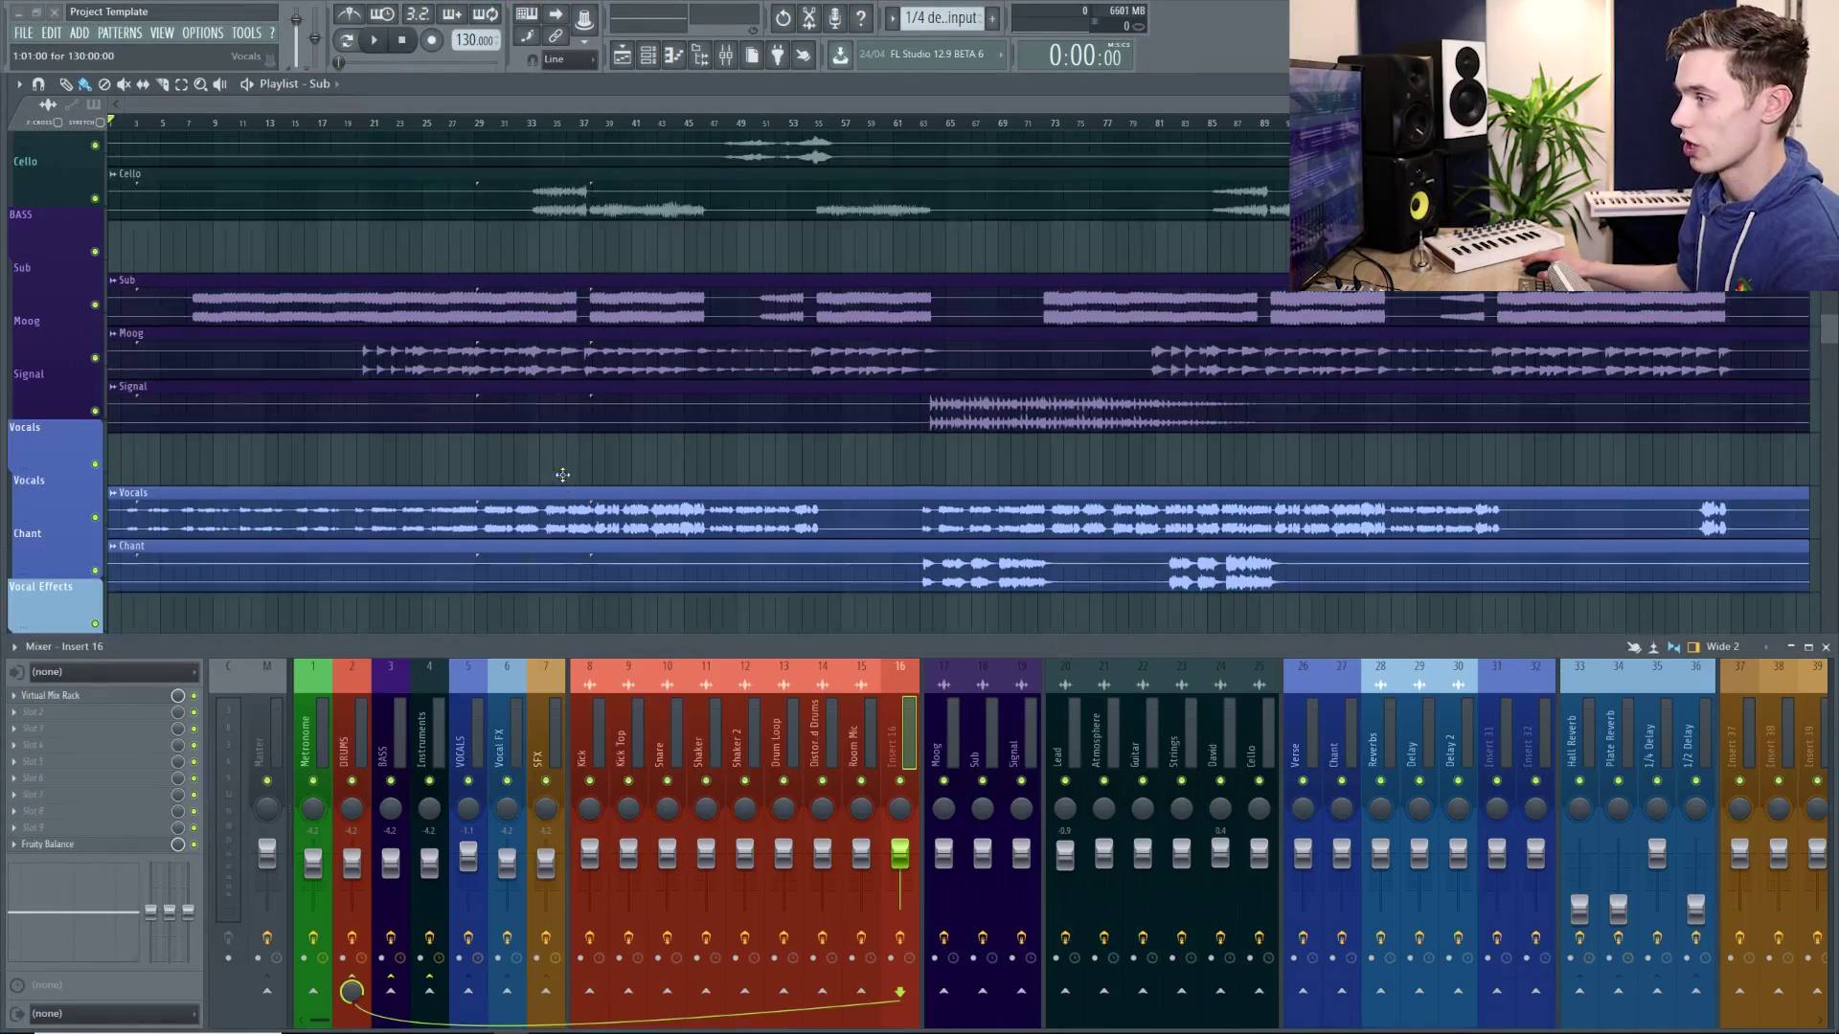
{"action": "scroll", "coordinate": [562, 475], "scroll_direction": "up", "scroll_amount": 8}
{"action": "scroll", "coordinate": [474, 323], "scroll_direction": "down", "scroll_amount": 4}
{"action": "scroll", "coordinate": [185, 467], "scroll_direction": "down", "scroll_amount": 3}
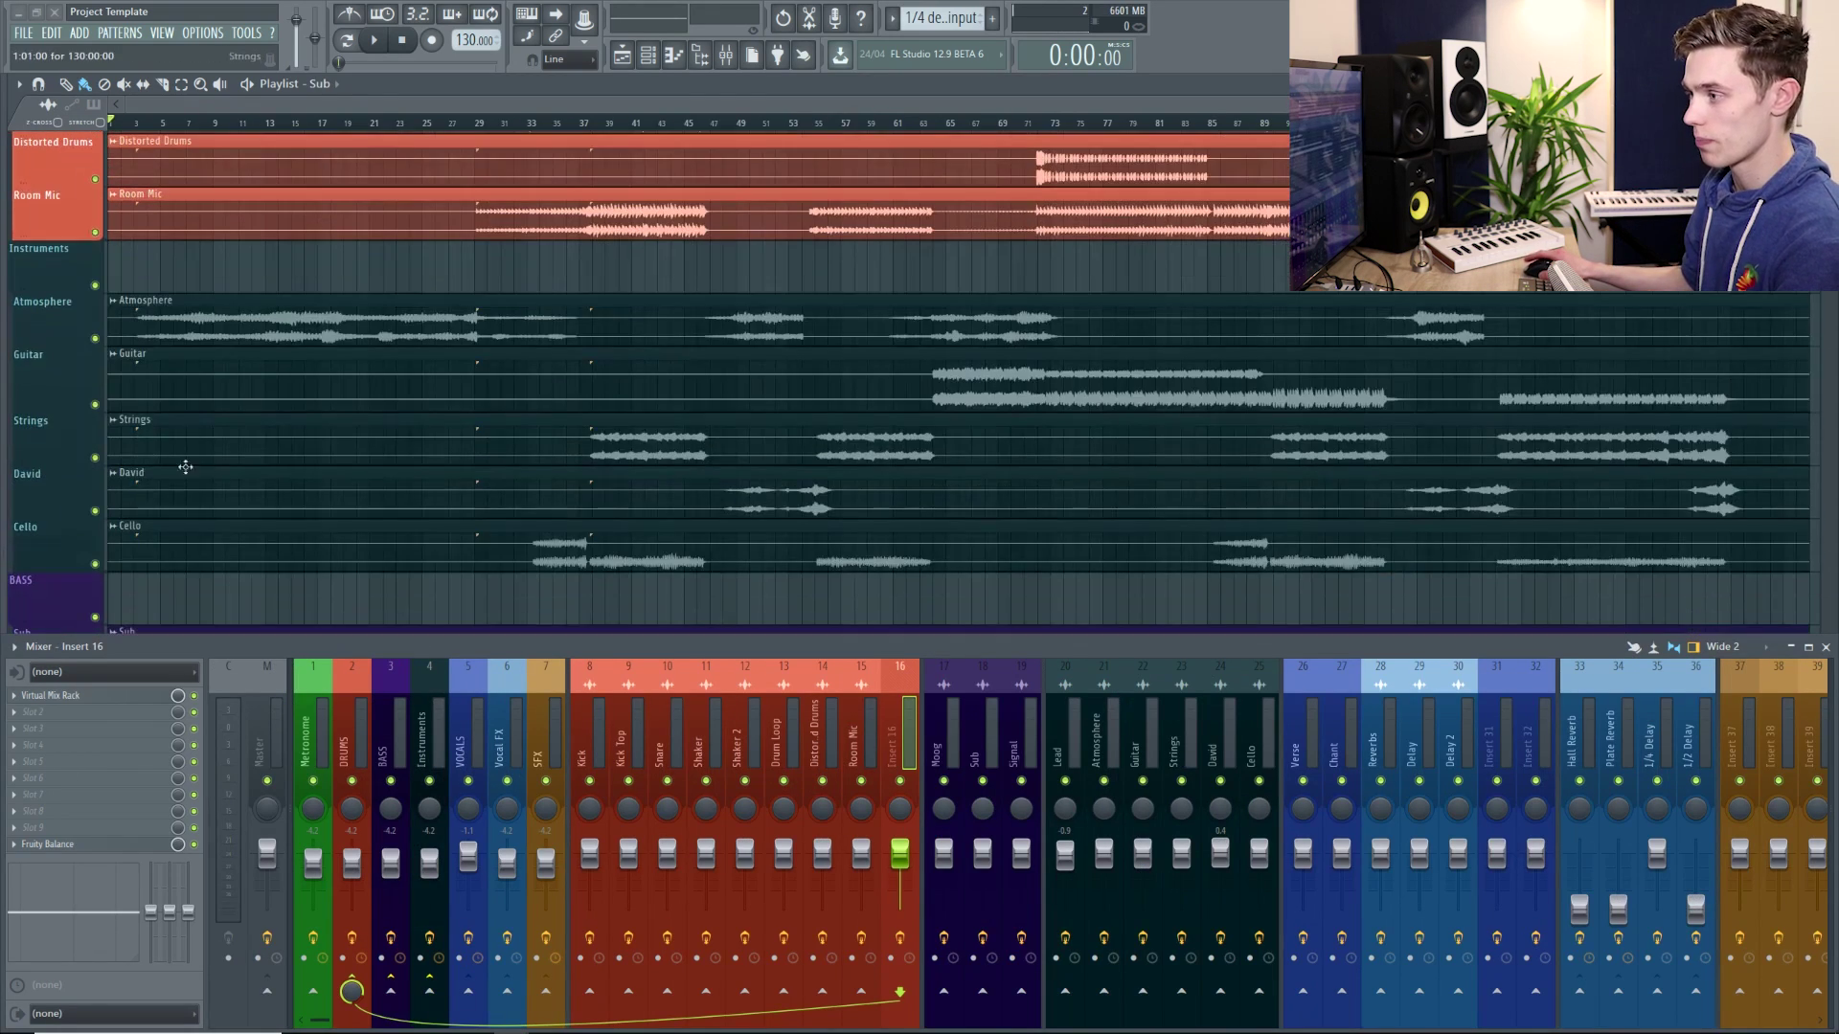
{"action": "scroll", "coordinate": [508, 414], "scroll_direction": "down", "scroll_amount": 7}
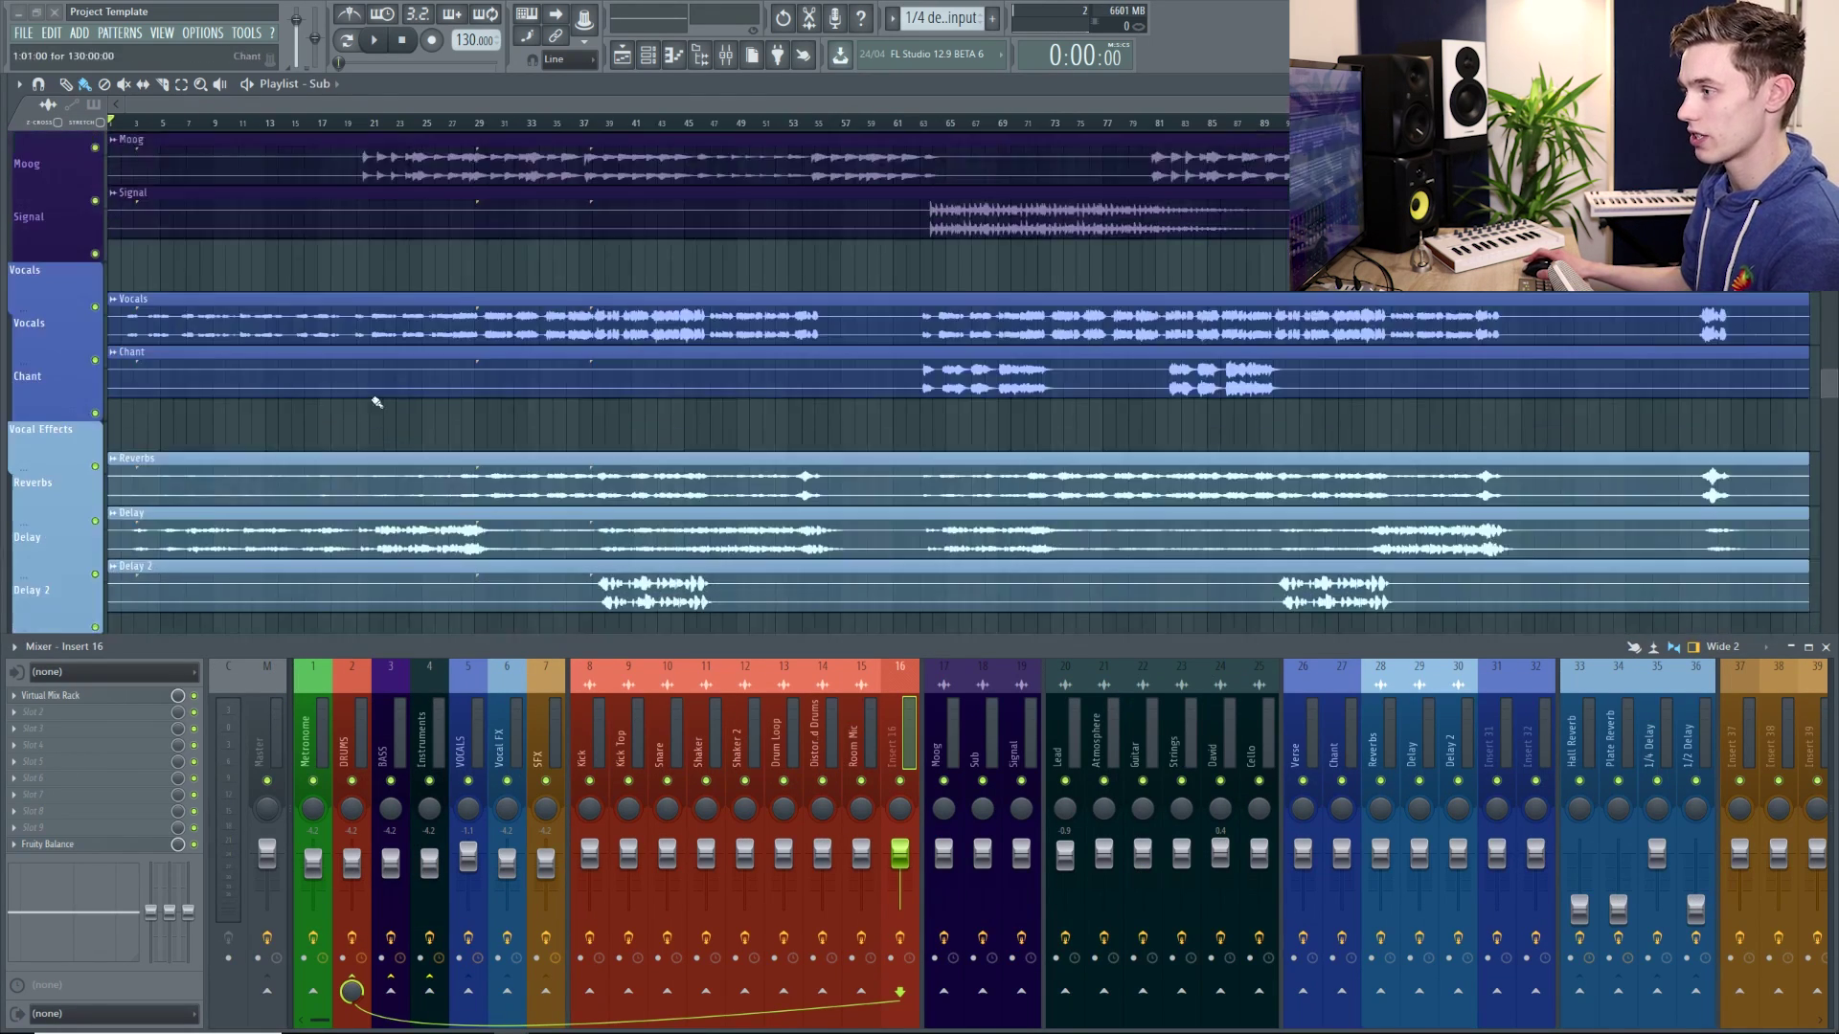
{"action": "scroll", "coordinate": [595, 583], "scroll_direction": "up", "scroll_amount": 12}
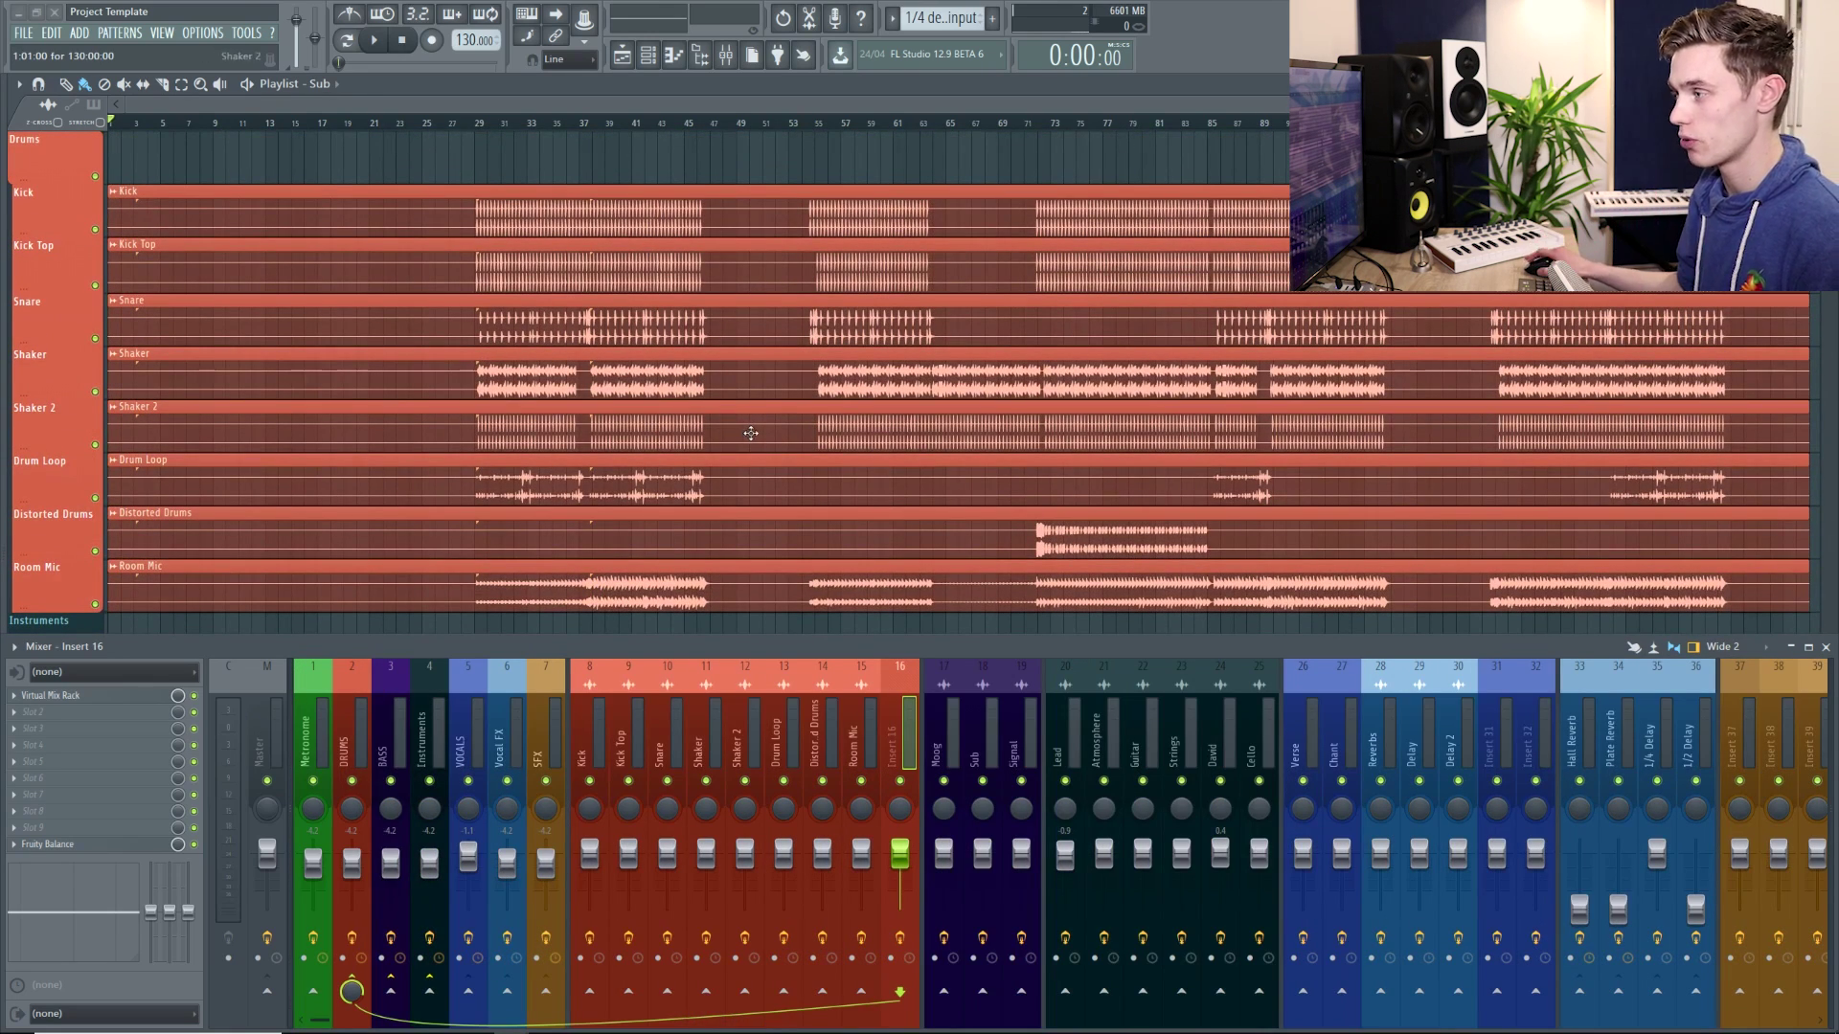
{"action": "scroll", "coordinate": [742, 446], "scroll_direction": "down", "scroll_amount": 6}
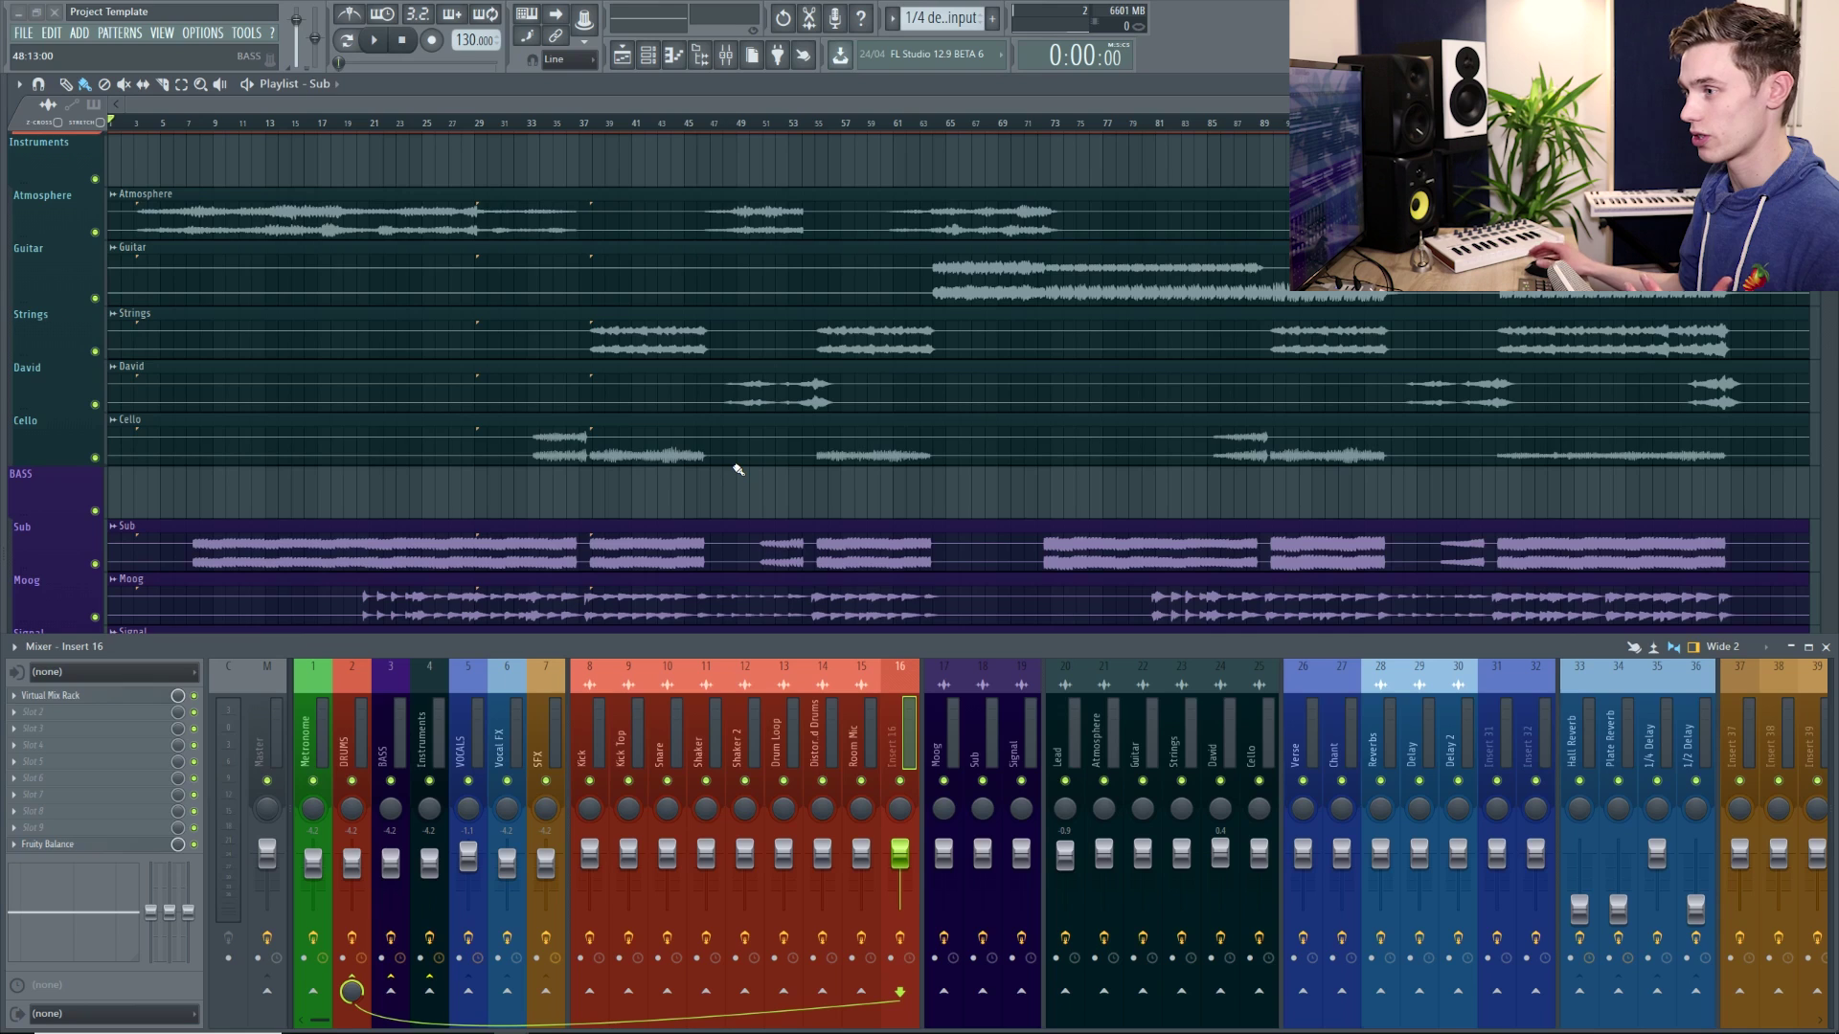
{"action": "scroll", "coordinate": [738, 469], "scroll_direction": "up", "scroll_amount": 6}
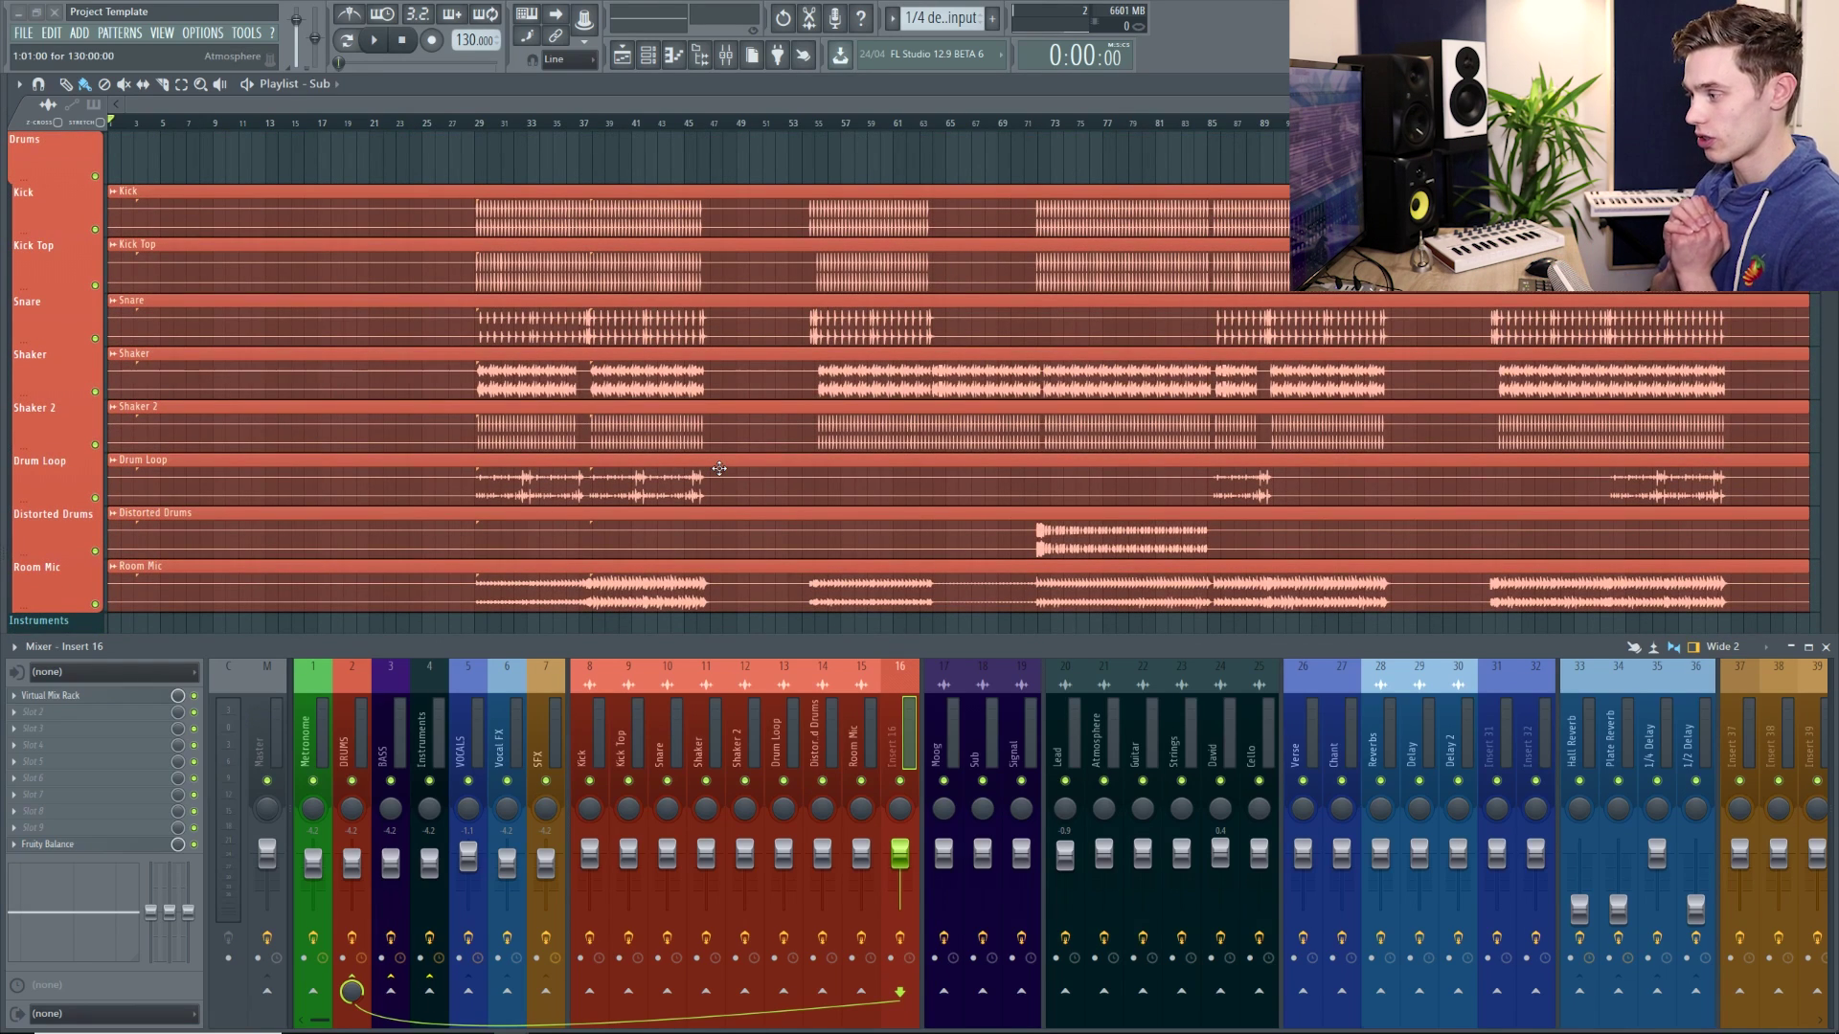
- Select the Kick, Moog and Sub mixer inserts to inspect their routing
{"action": "left_click", "coordinate": [604, 735]}
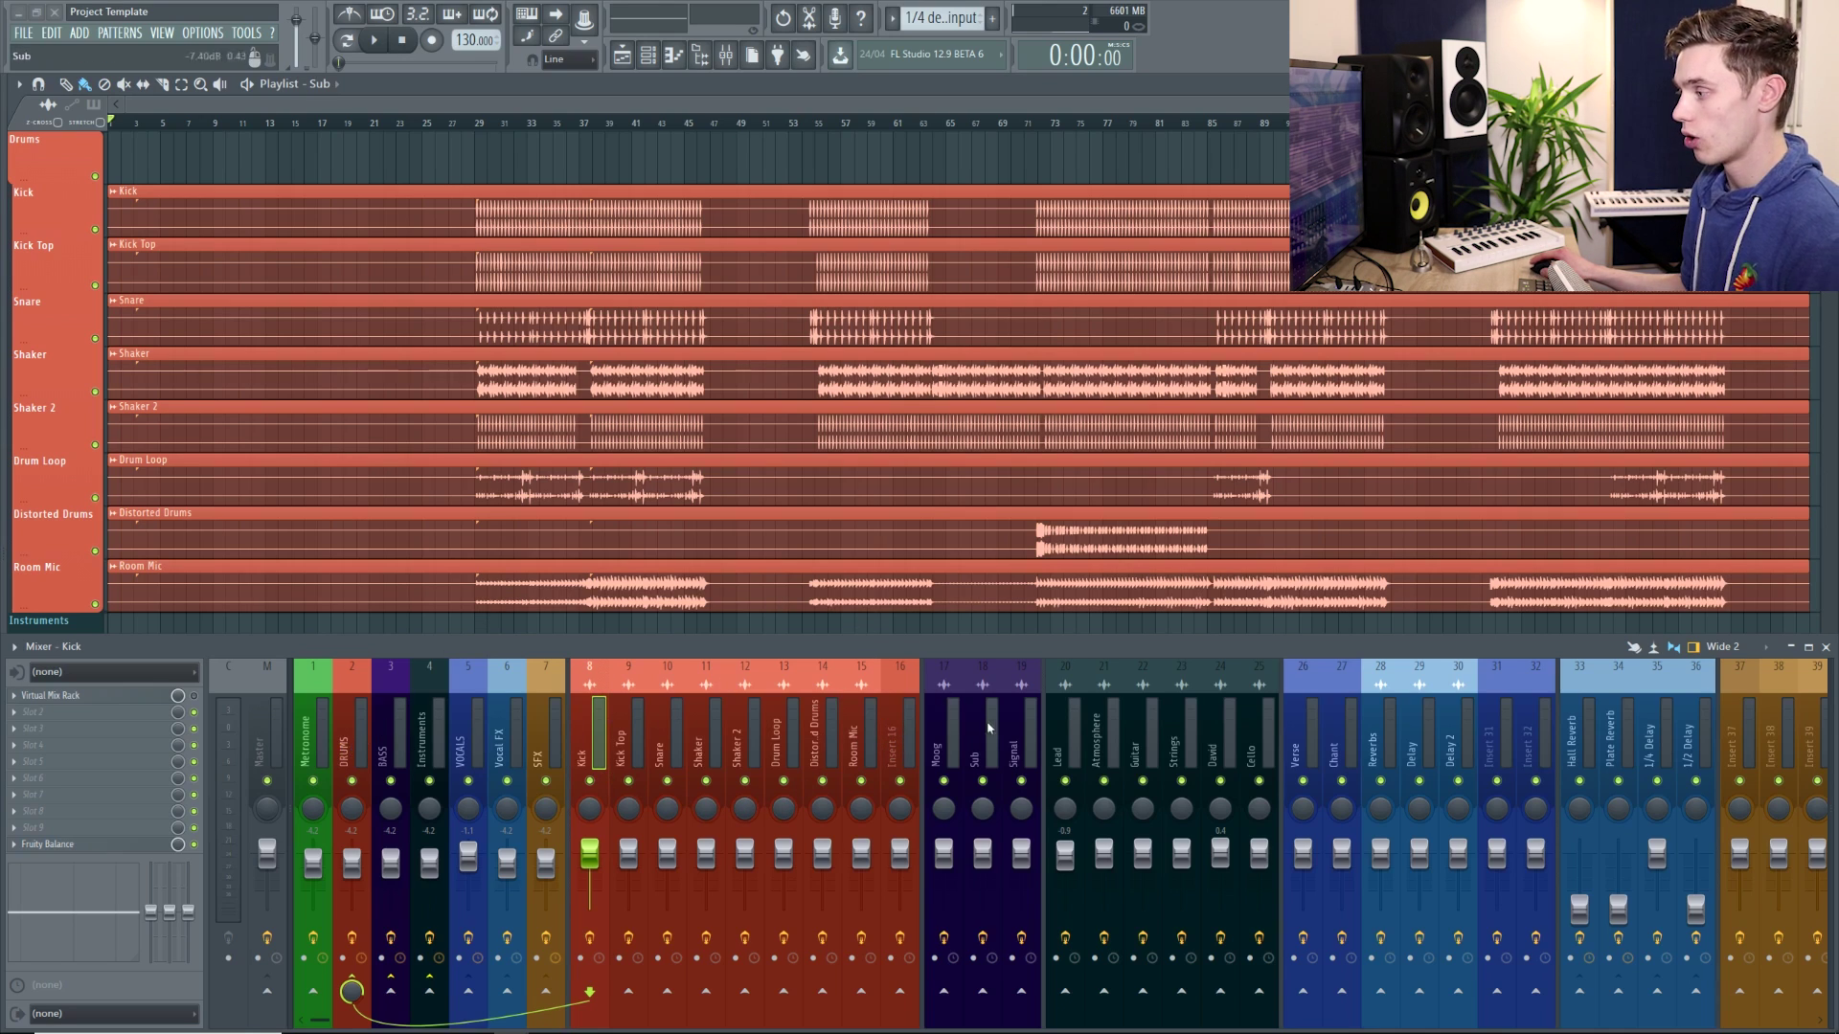
{"action": "left_click", "coordinate": [945, 738]}
{"action": "left_click", "coordinate": [985, 734]}
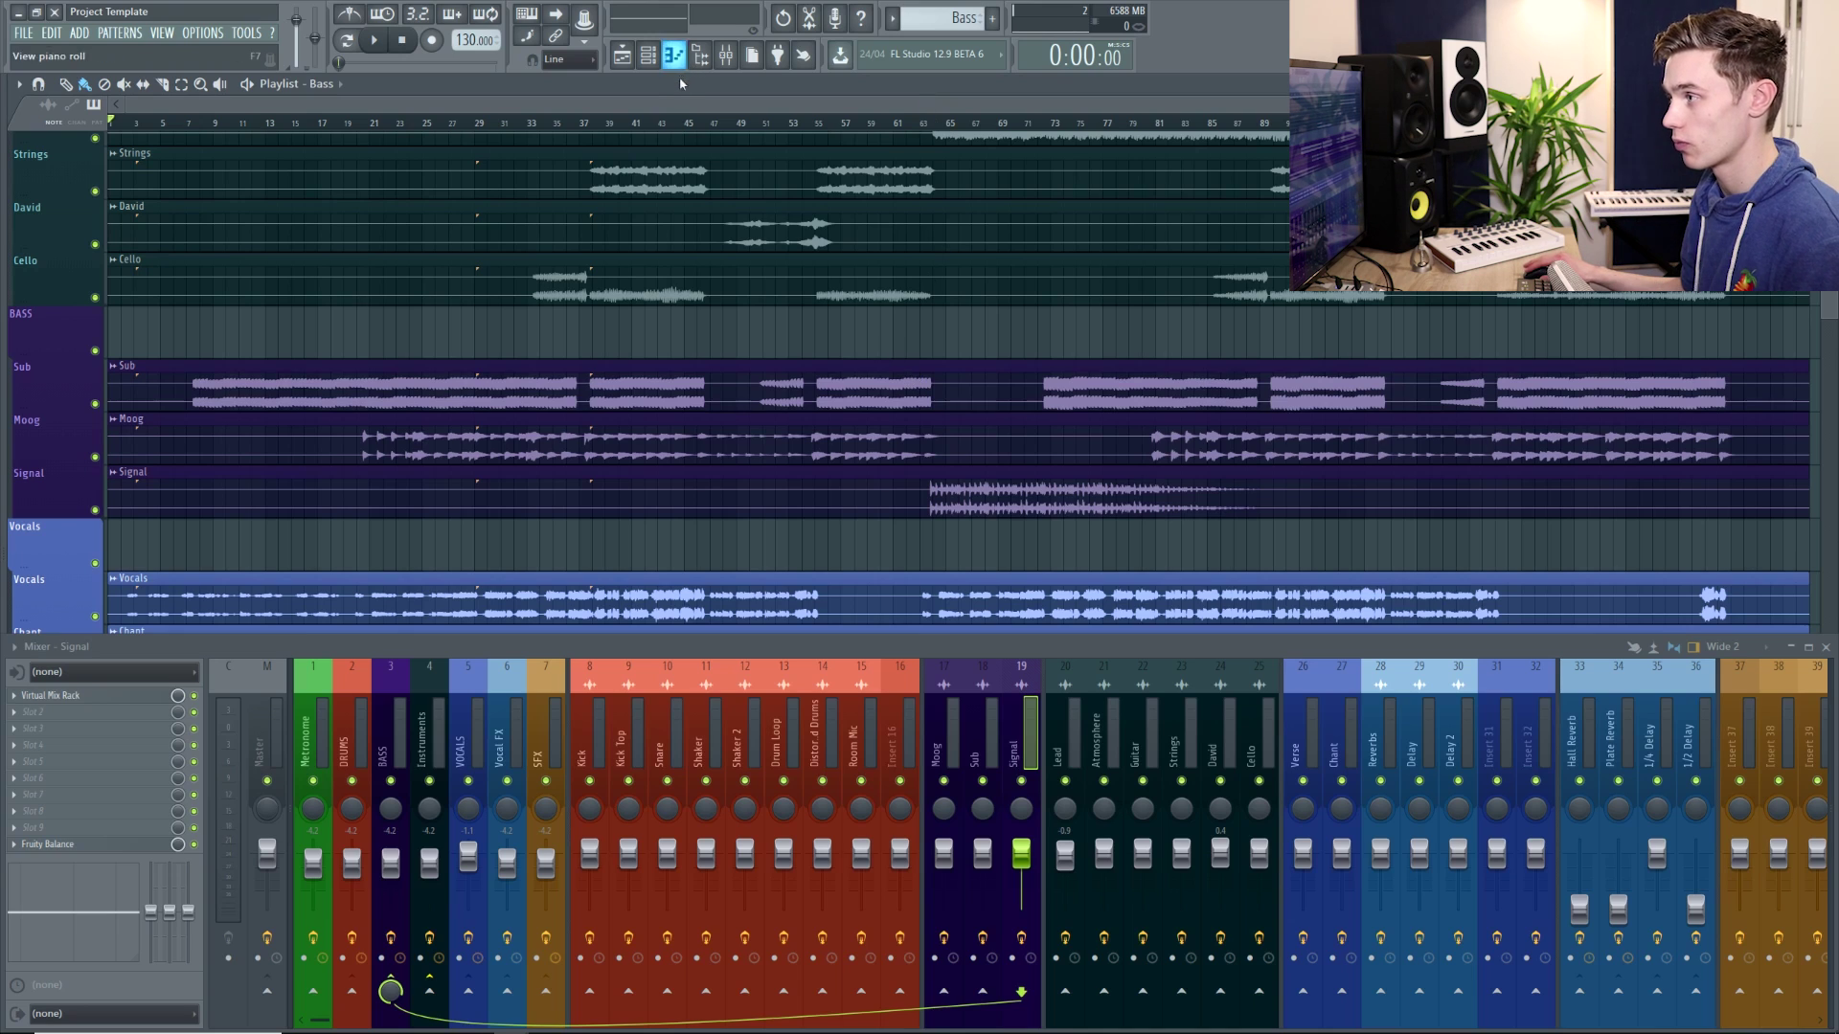
{"action": "left_click_drag", "start_coordinate": [815, 637], "coordinate": [829, 434]}
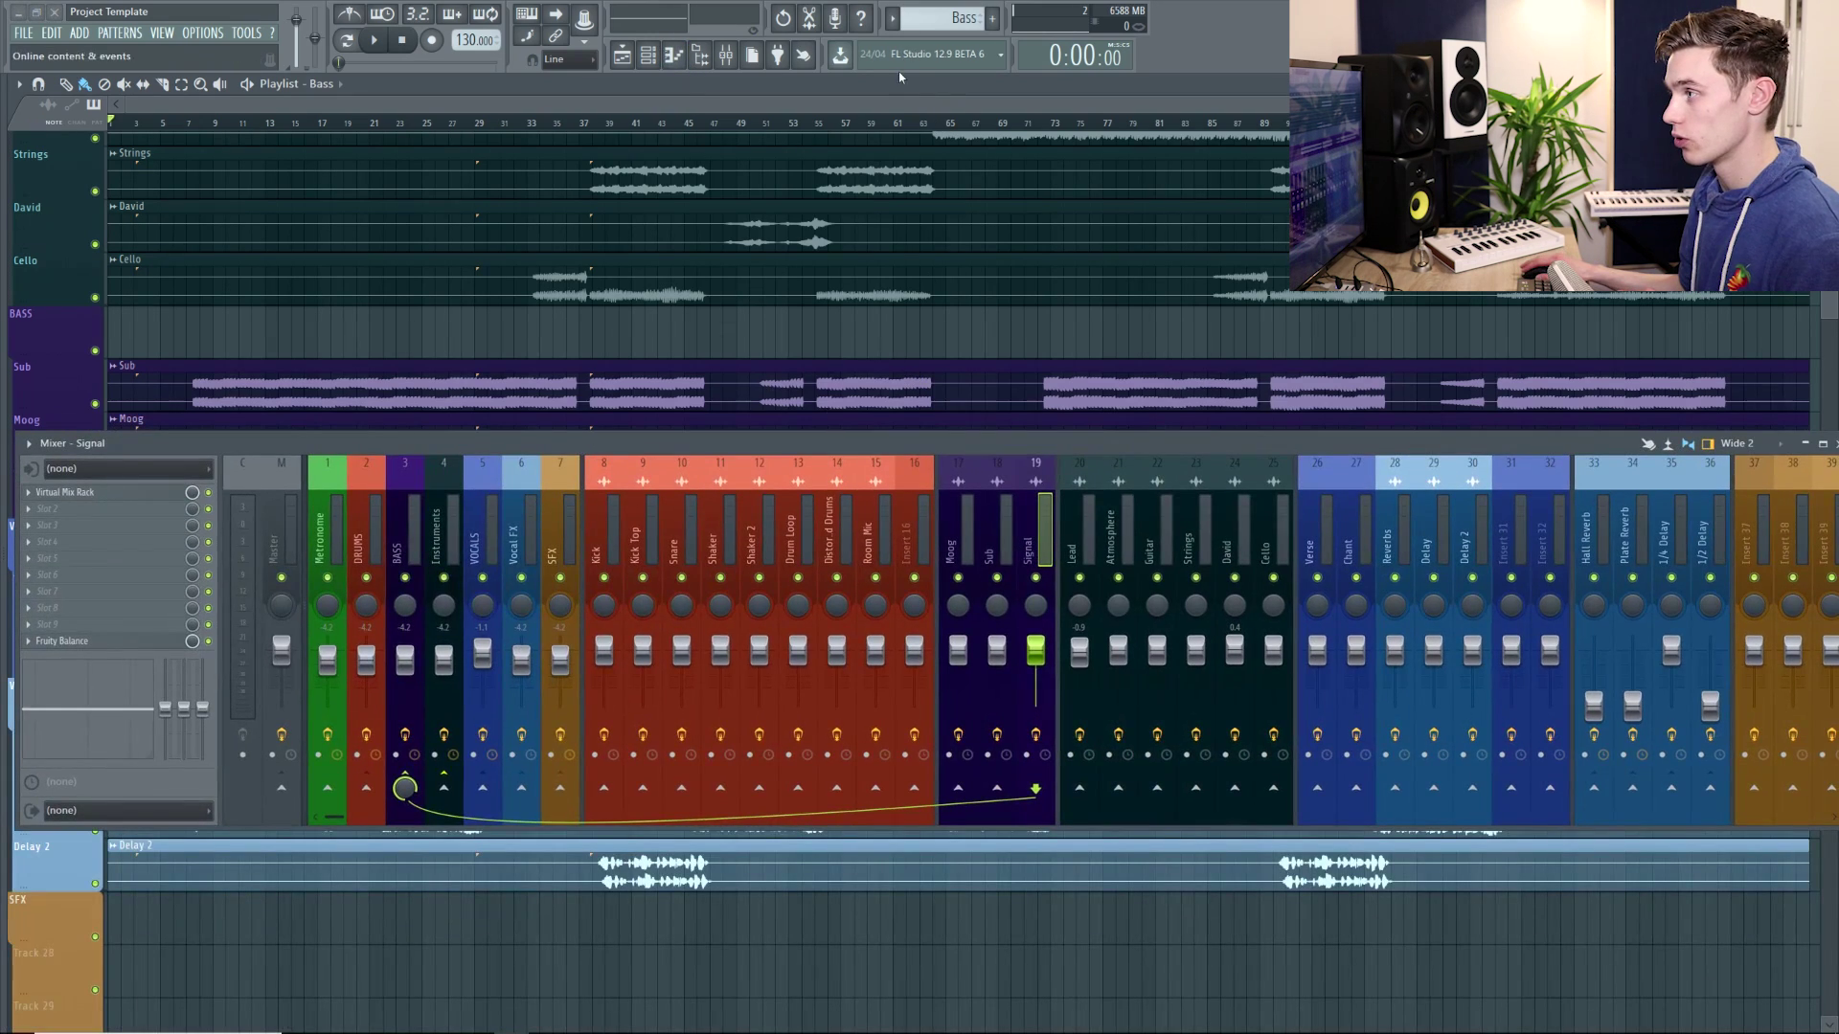
{"action": "double_click", "coordinate": [878, 98]}
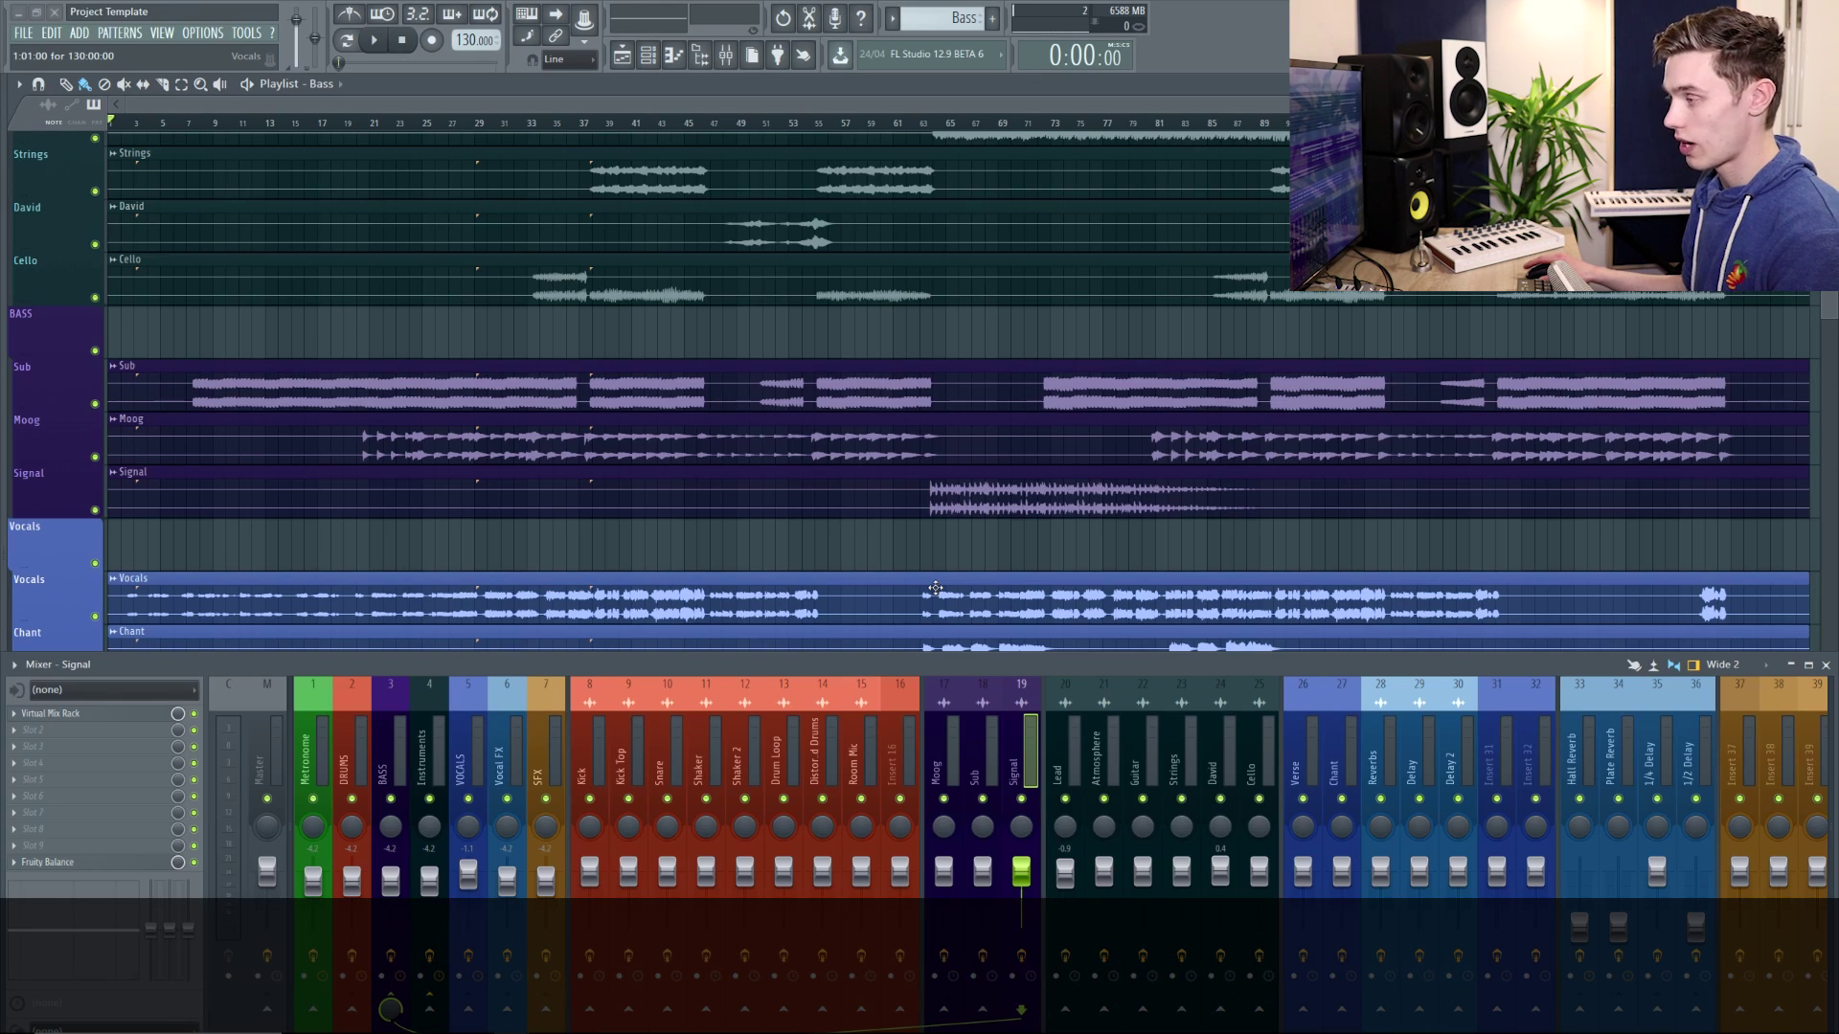
- Cycle through playlist, channel rack, piano roll and mixer views with F5–F9, ending with the mixer hidden
{"action": "key", "text": "F7"}
{"action": "key", "text": "F5"}
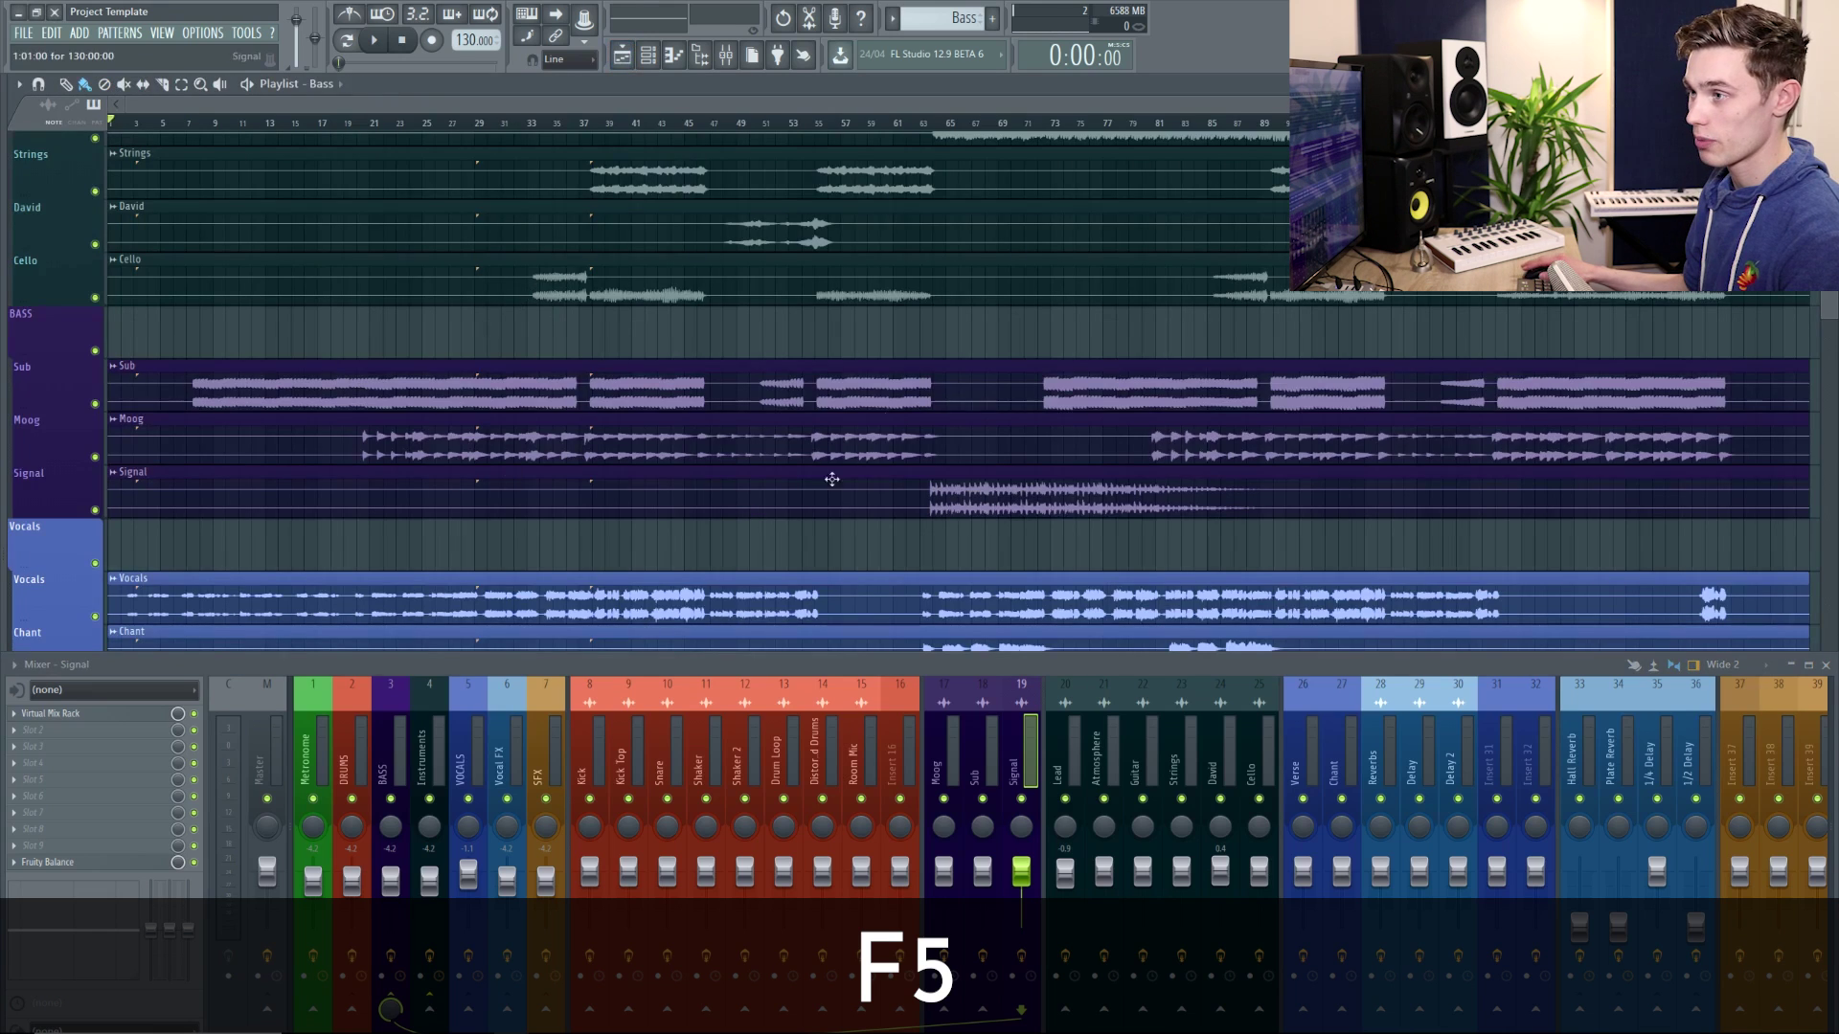
{"action": "key", "text": "F5"}
{"action": "key", "text": "F5"}
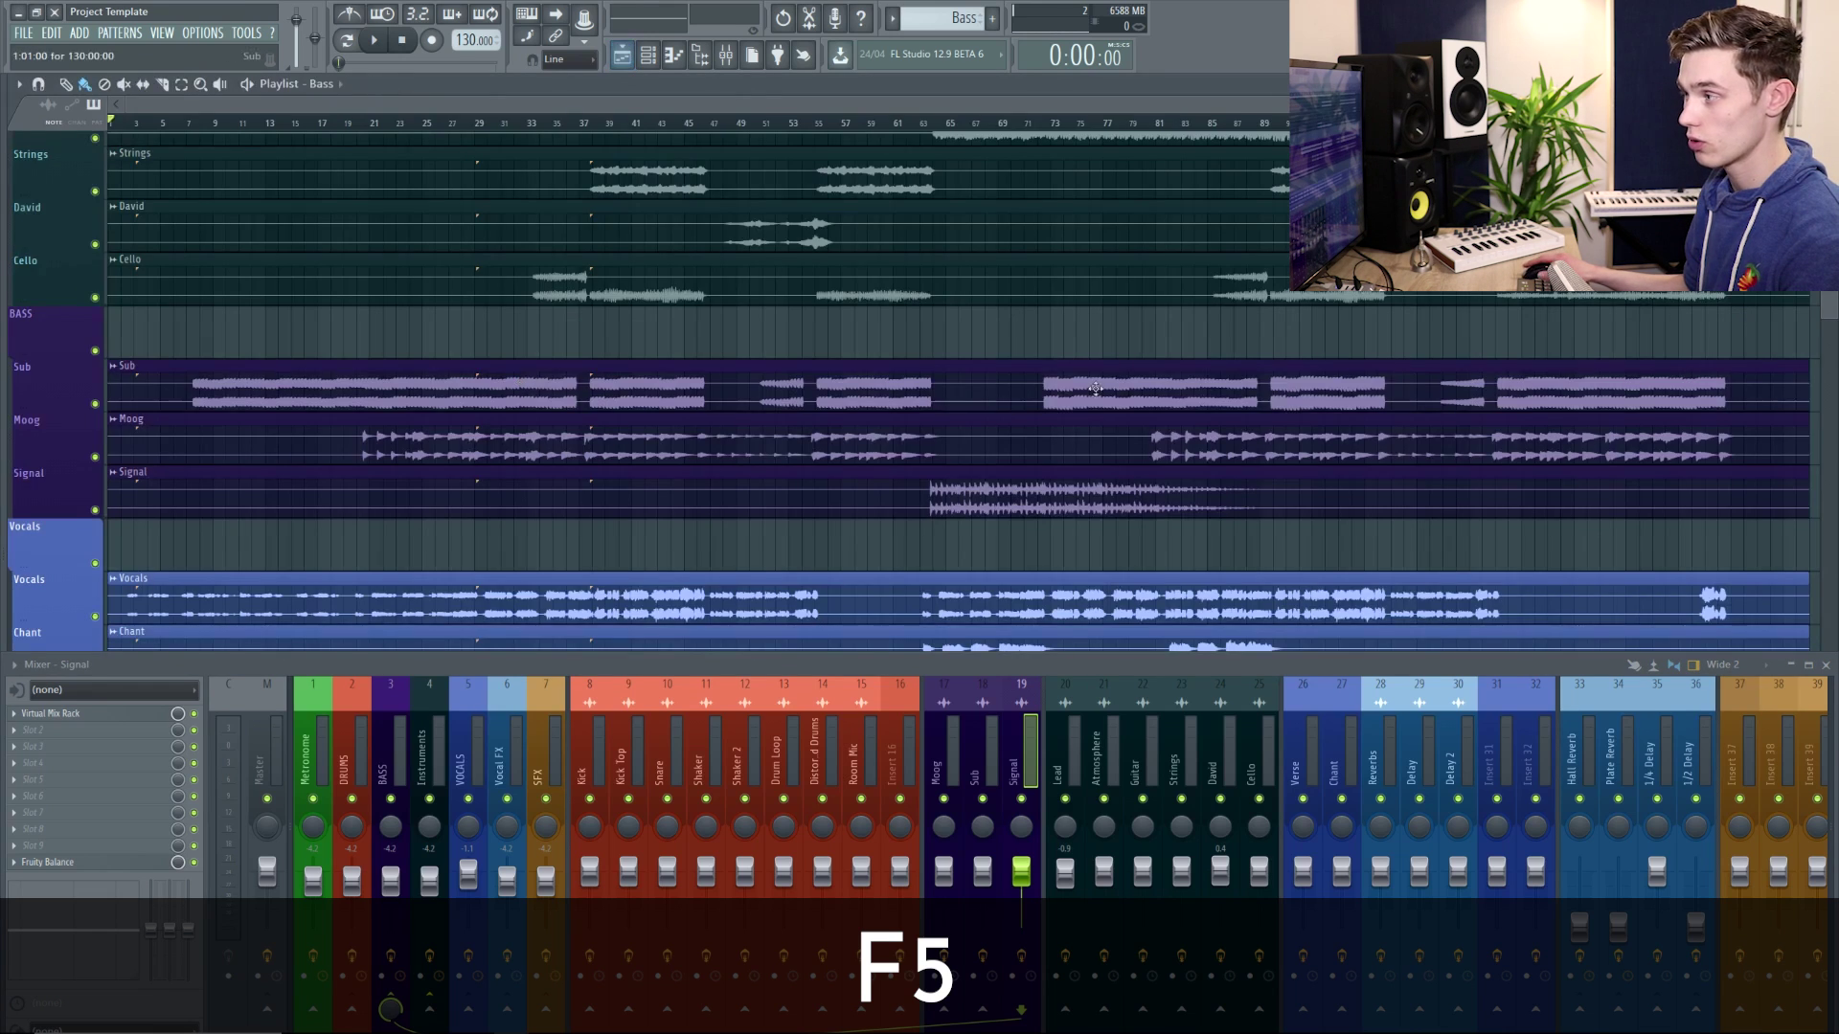
{"action": "key", "text": "F5"}
{"action": "key", "text": "F5"}
{"action": "key", "text": "F6"}
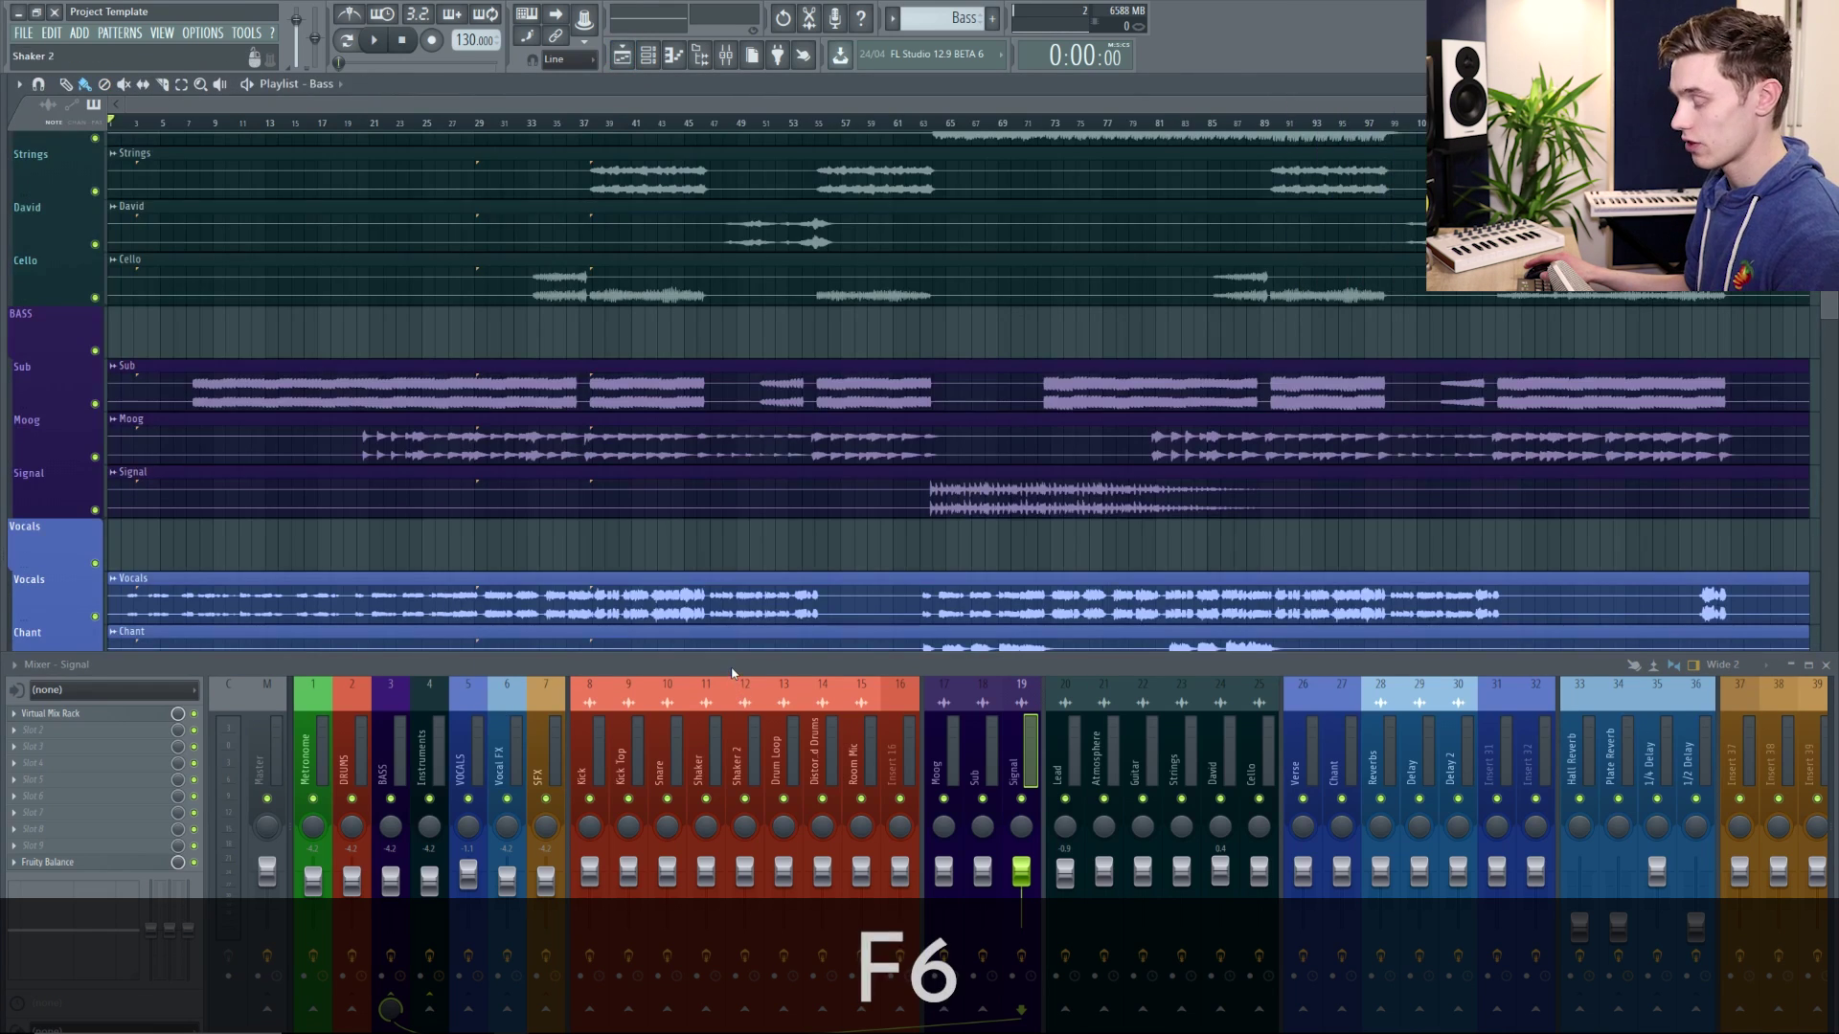
{"action": "key", "text": "F6"}
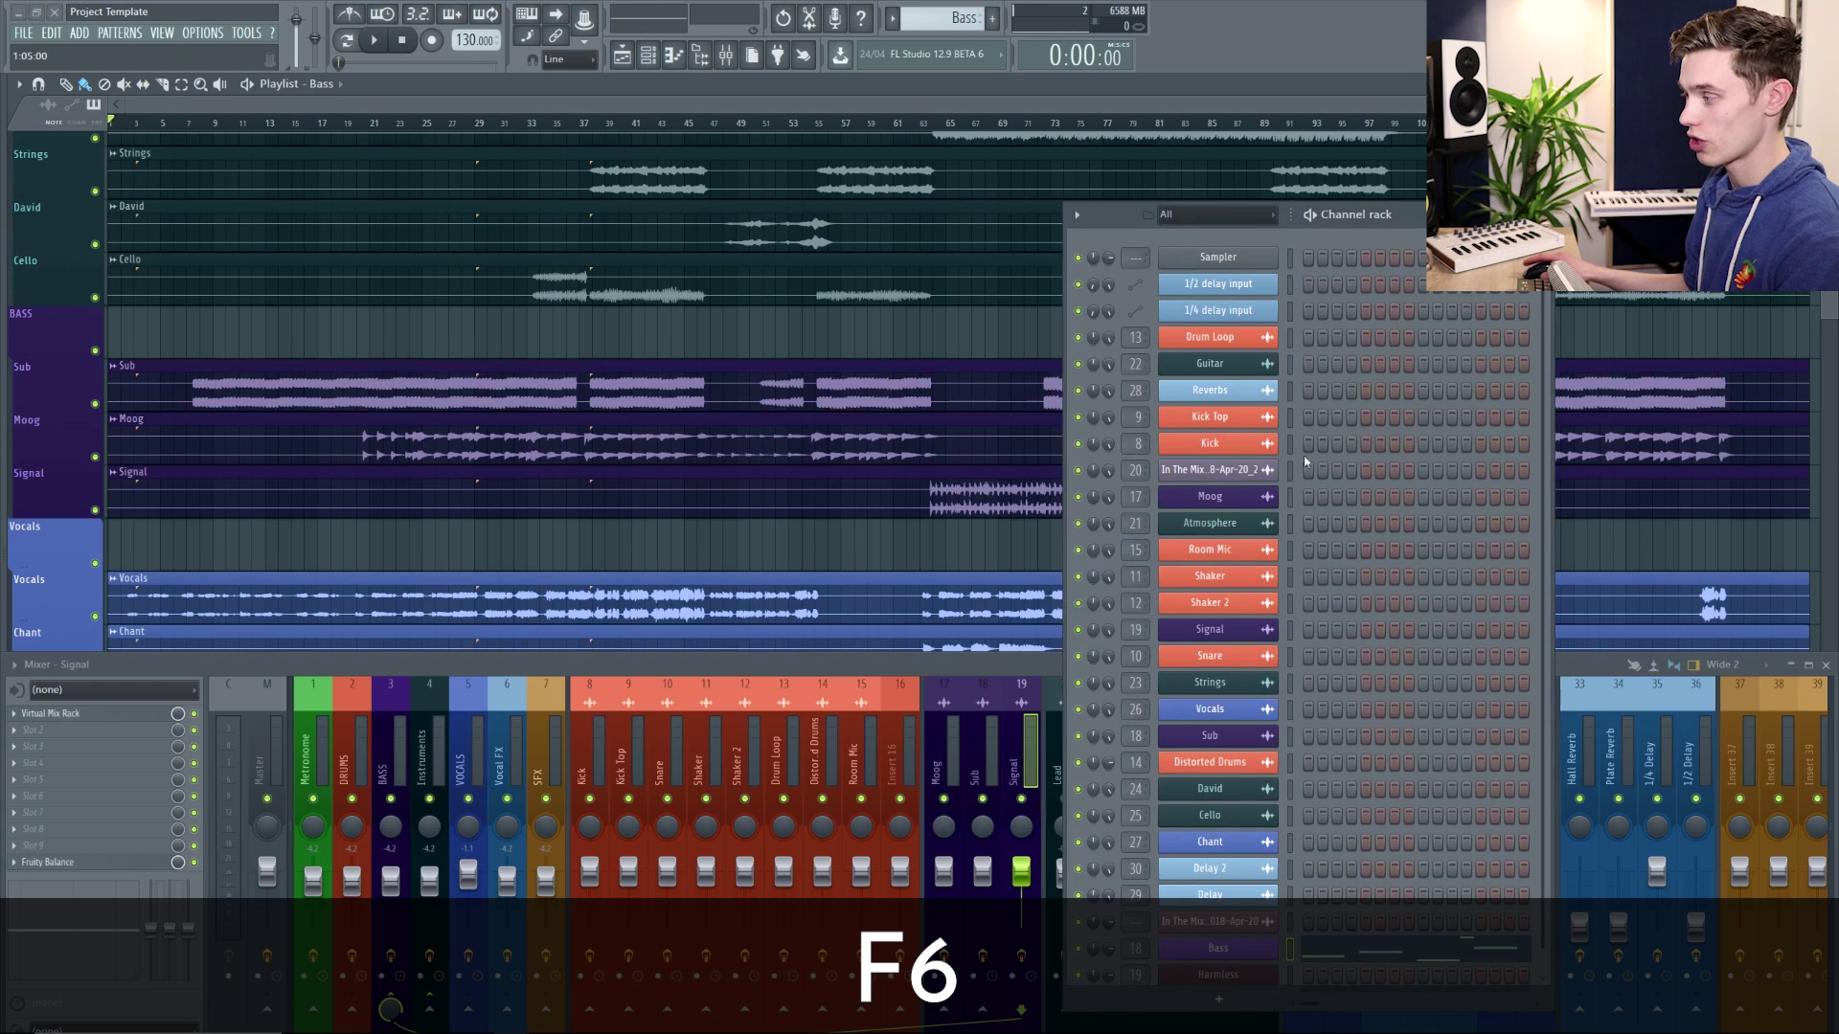
{"action": "key", "text": "F6"}
{"action": "key", "text": "F6"}
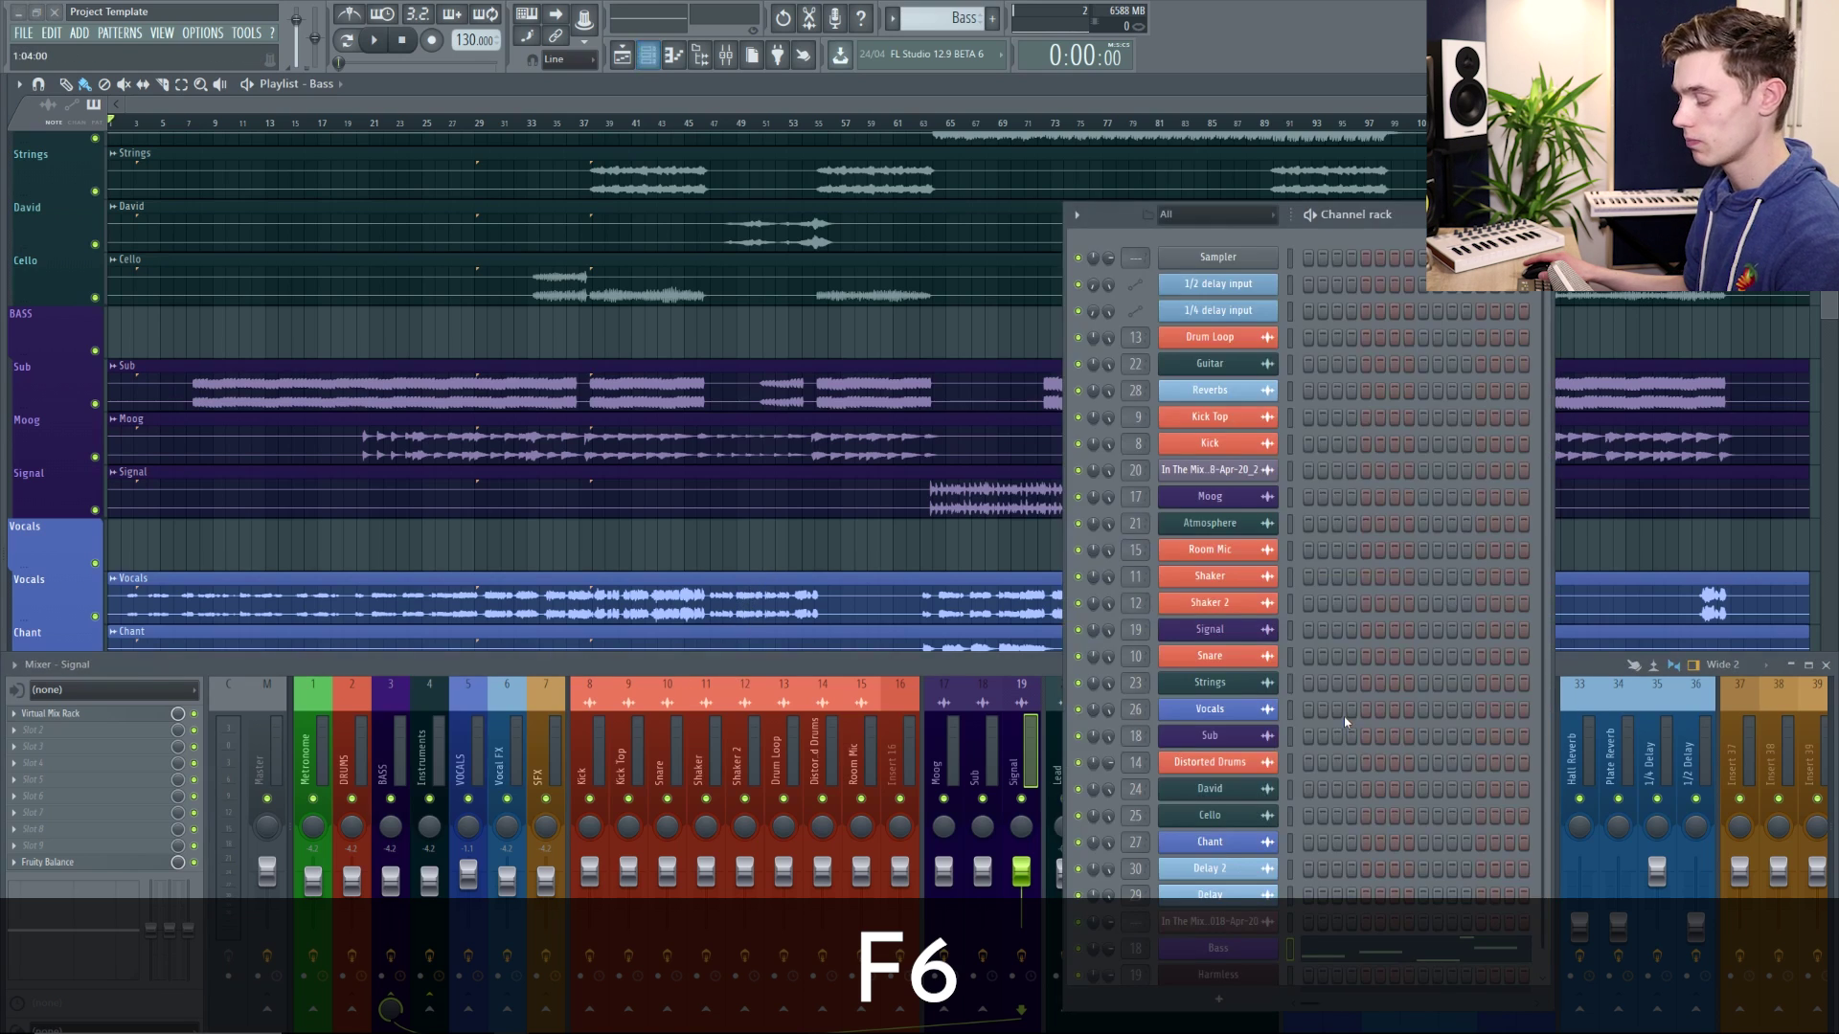
{"action": "key", "text": "F6"}
{"action": "key", "text": "F7"}
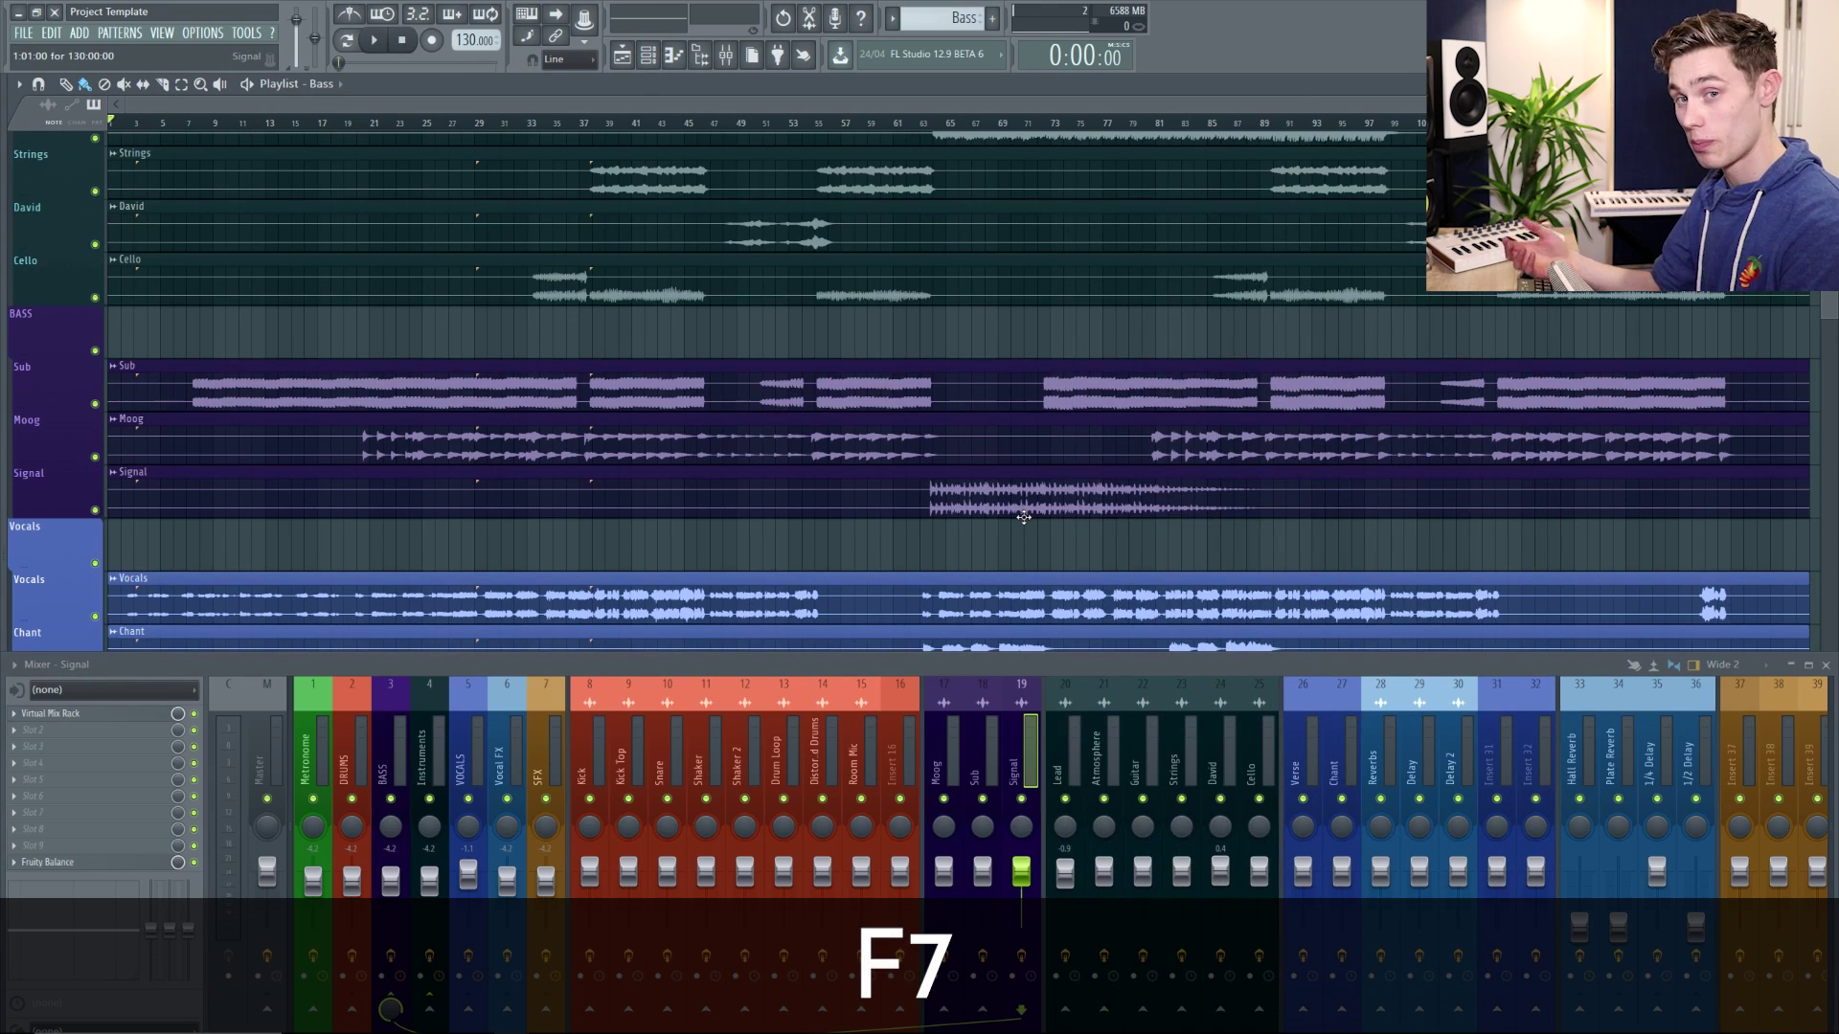
{"action": "key", "text": "F7"}
{"action": "key", "text": "F7"}
{"action": "key", "text": "F7"}
{"action": "key", "text": "F7"}
{"action": "key", "text": "F9"}
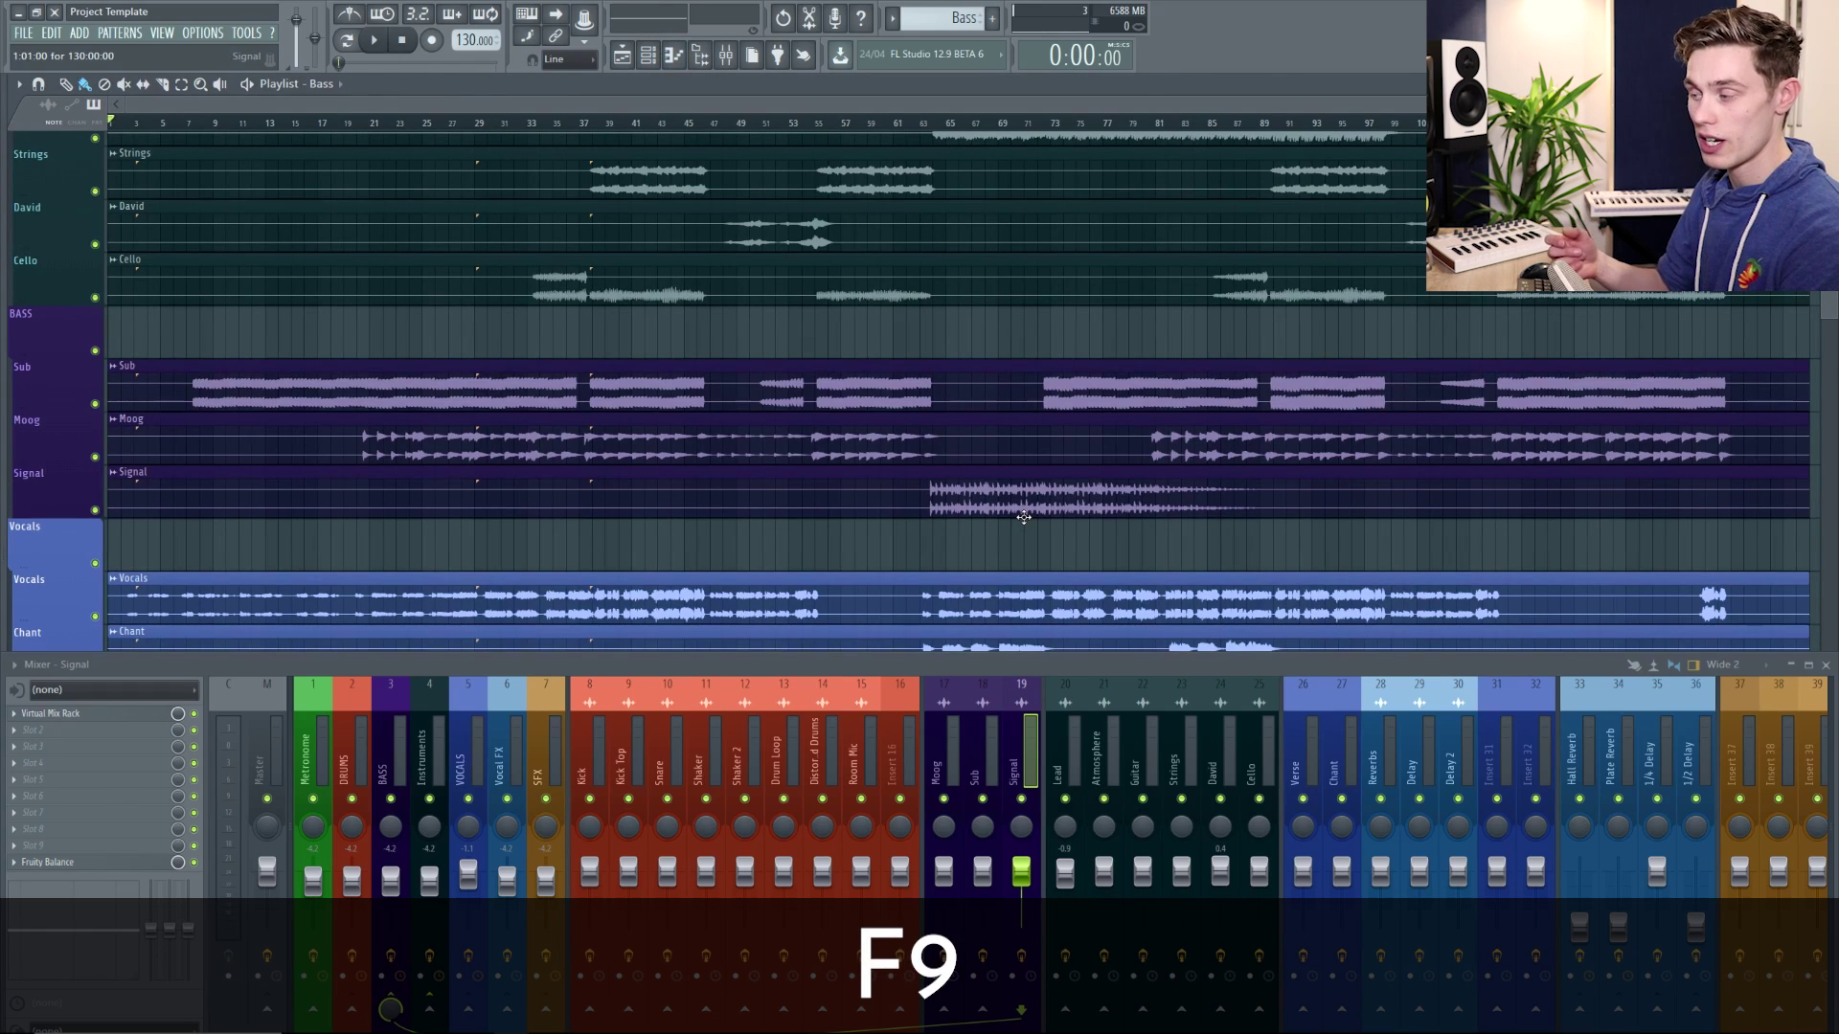
{"action": "key", "text": "F9"}
{"action": "key", "text": "F9"}
{"action": "key", "text": "F9"}
{"action": "key", "text": "F9"}
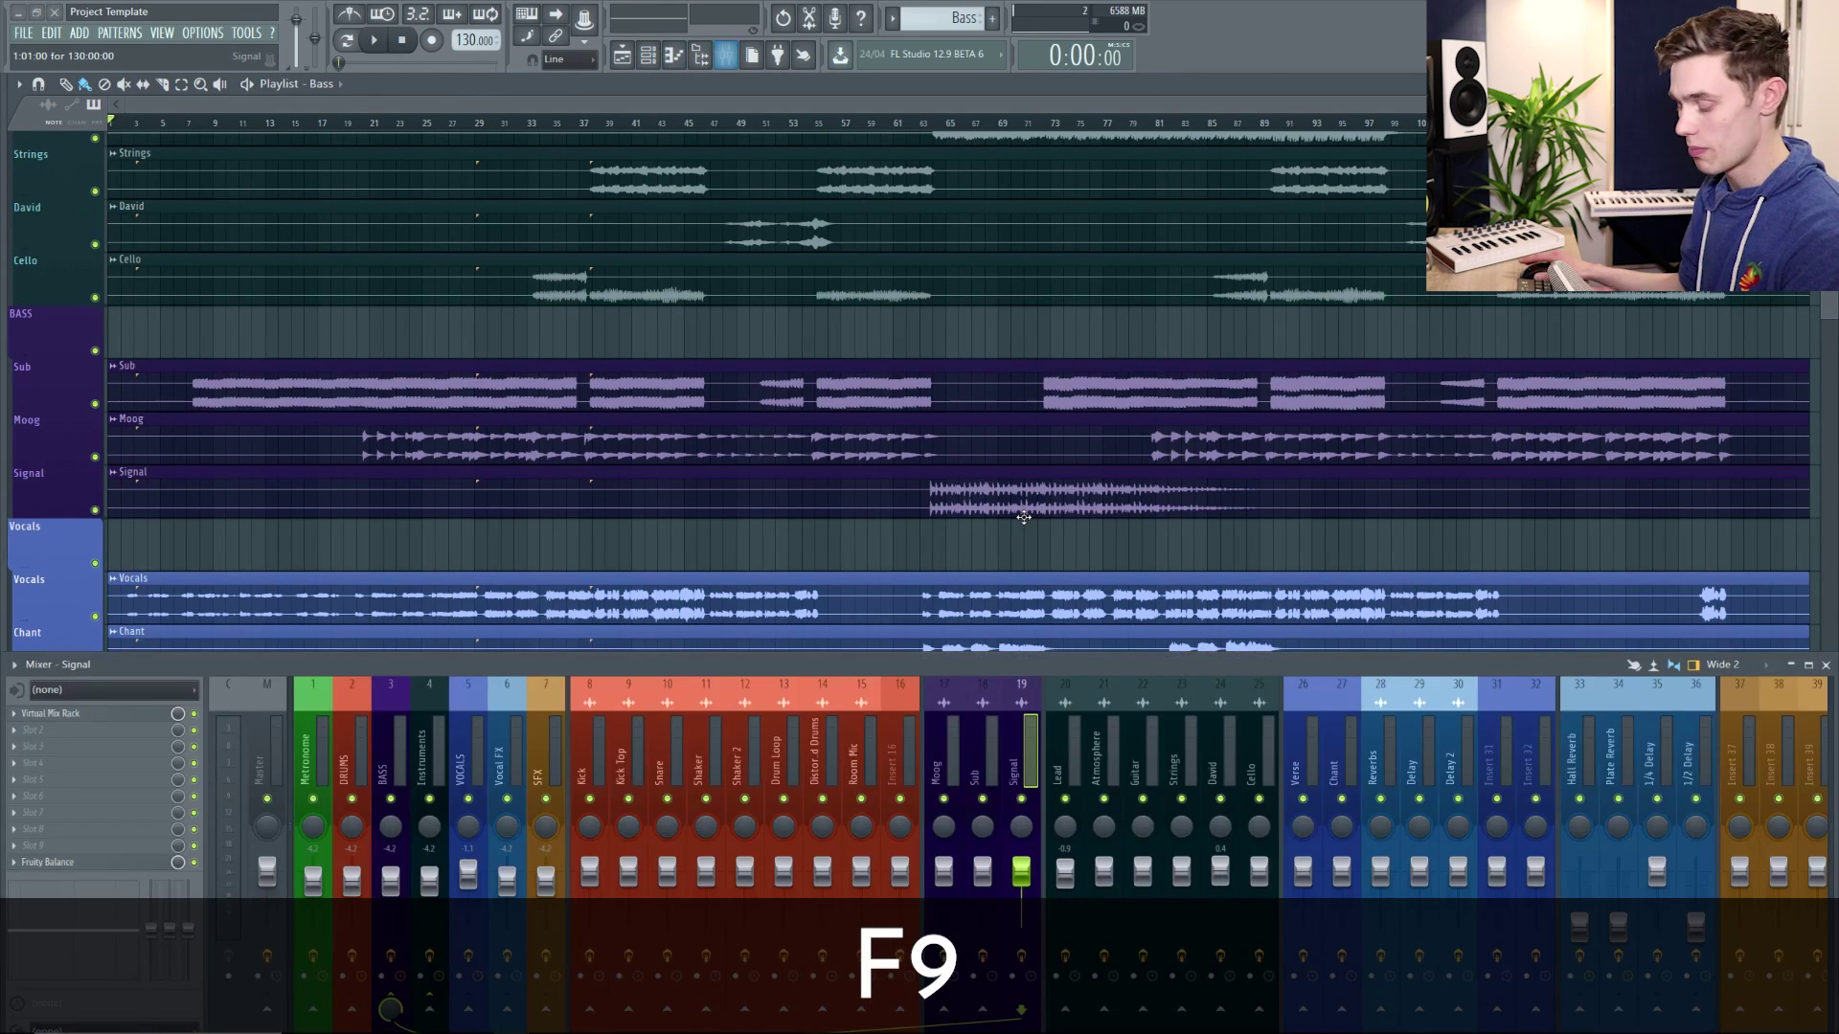
{"action": "key", "text": "F9"}
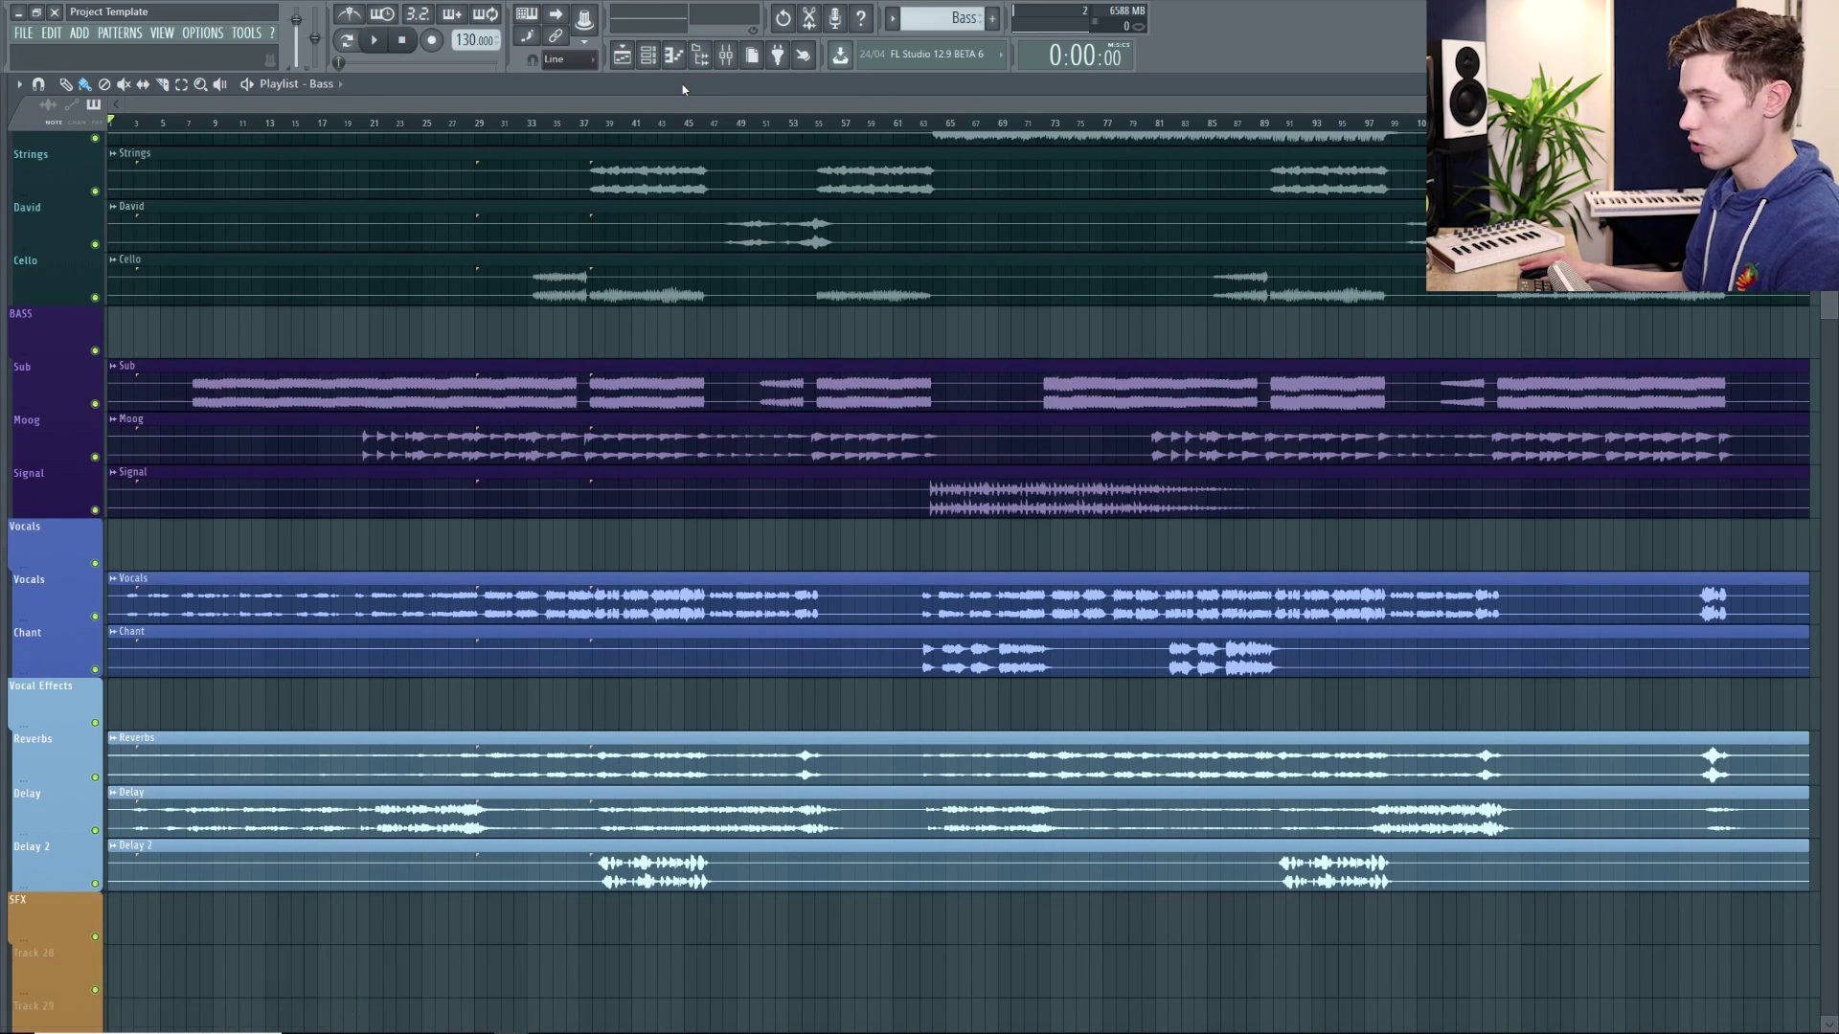
- Re-maximize the playlist, drag its bottom edge up, and show the mixer with F9
{"action": "left_click_drag", "start_coordinate": [683, 89], "coordinate": [806, 164]}
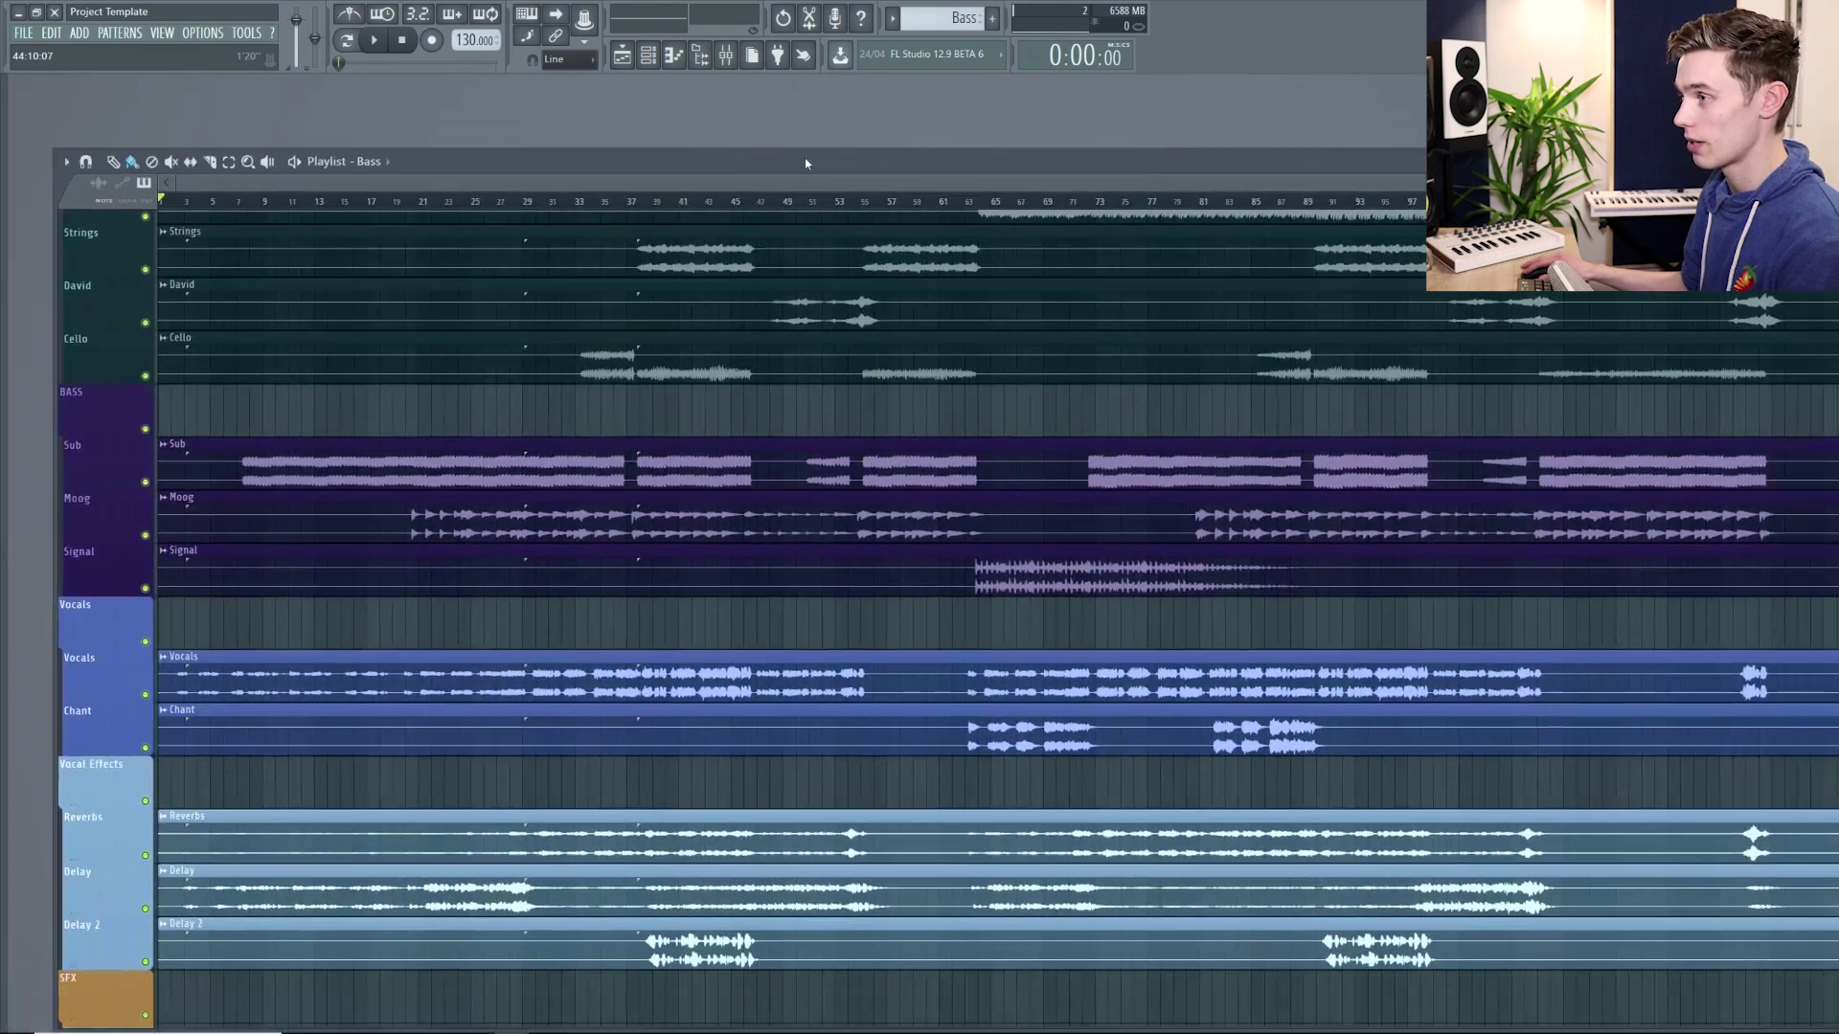
{"action": "double_click", "coordinate": [806, 164]}
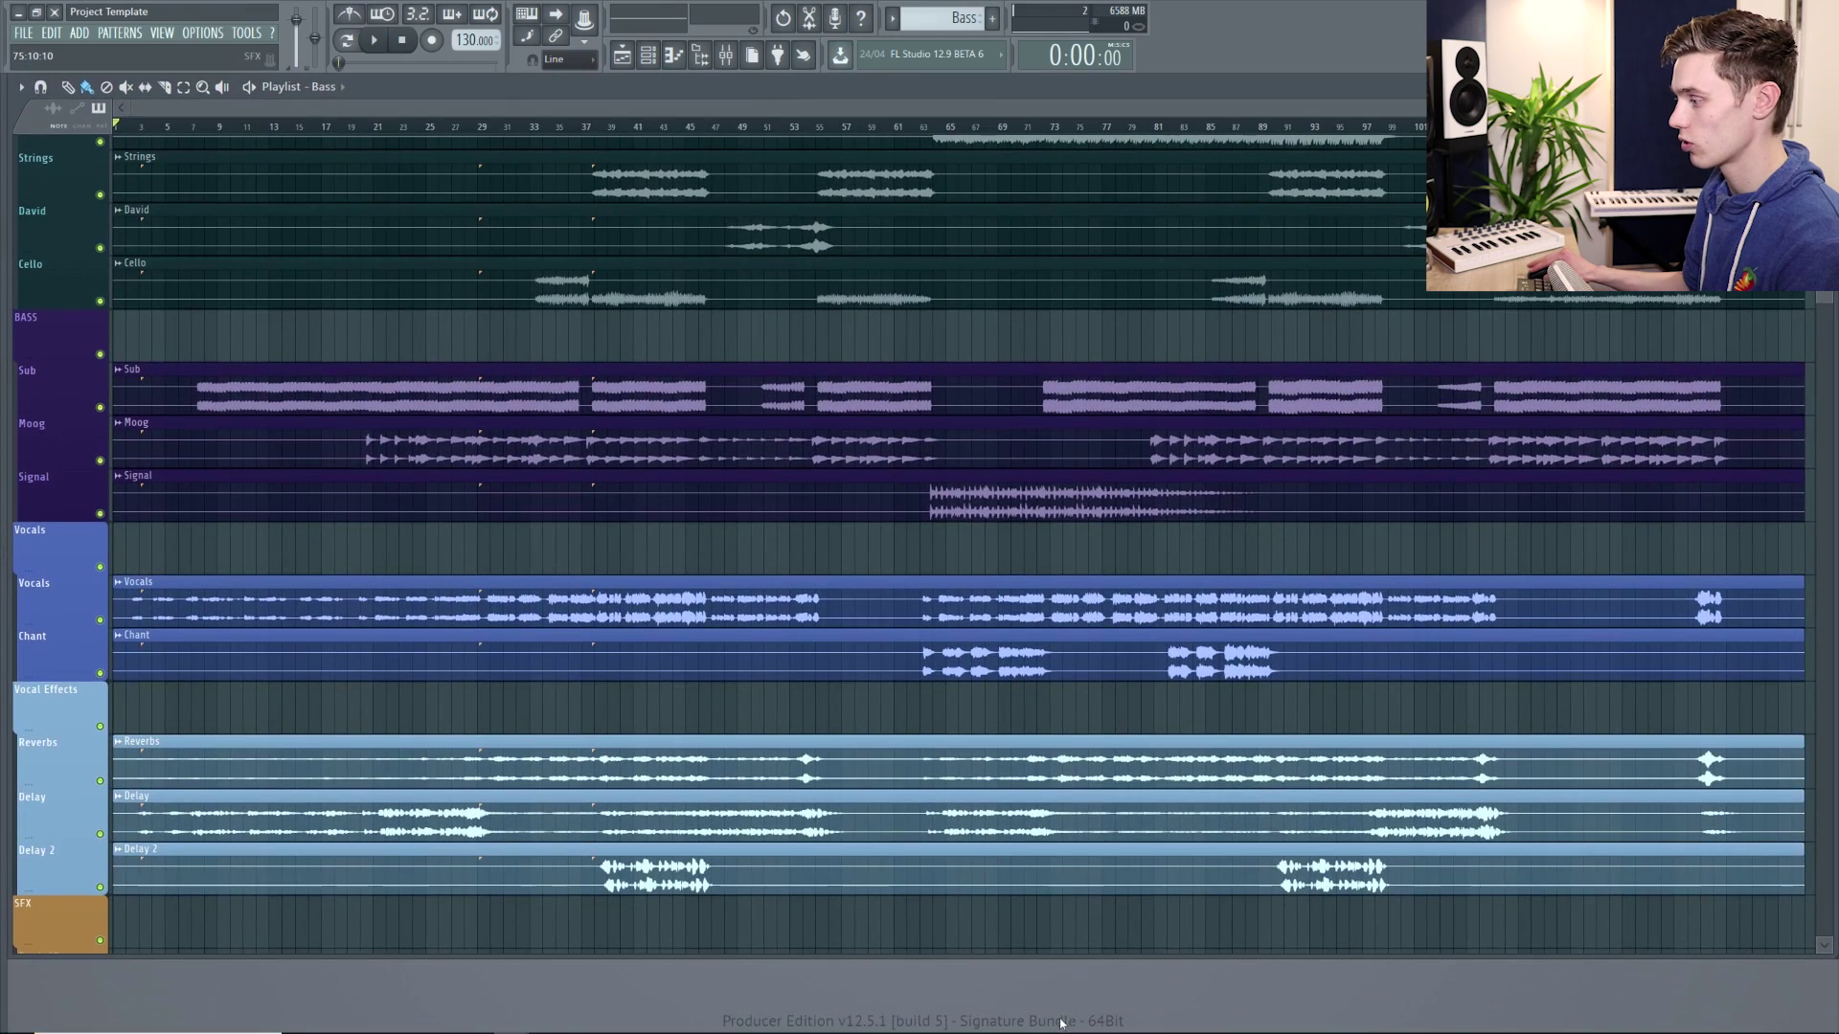
{"action": "left_click_drag", "start_coordinate": [1069, 963], "coordinate": [999, 607]}
{"action": "key", "text": "F9"}
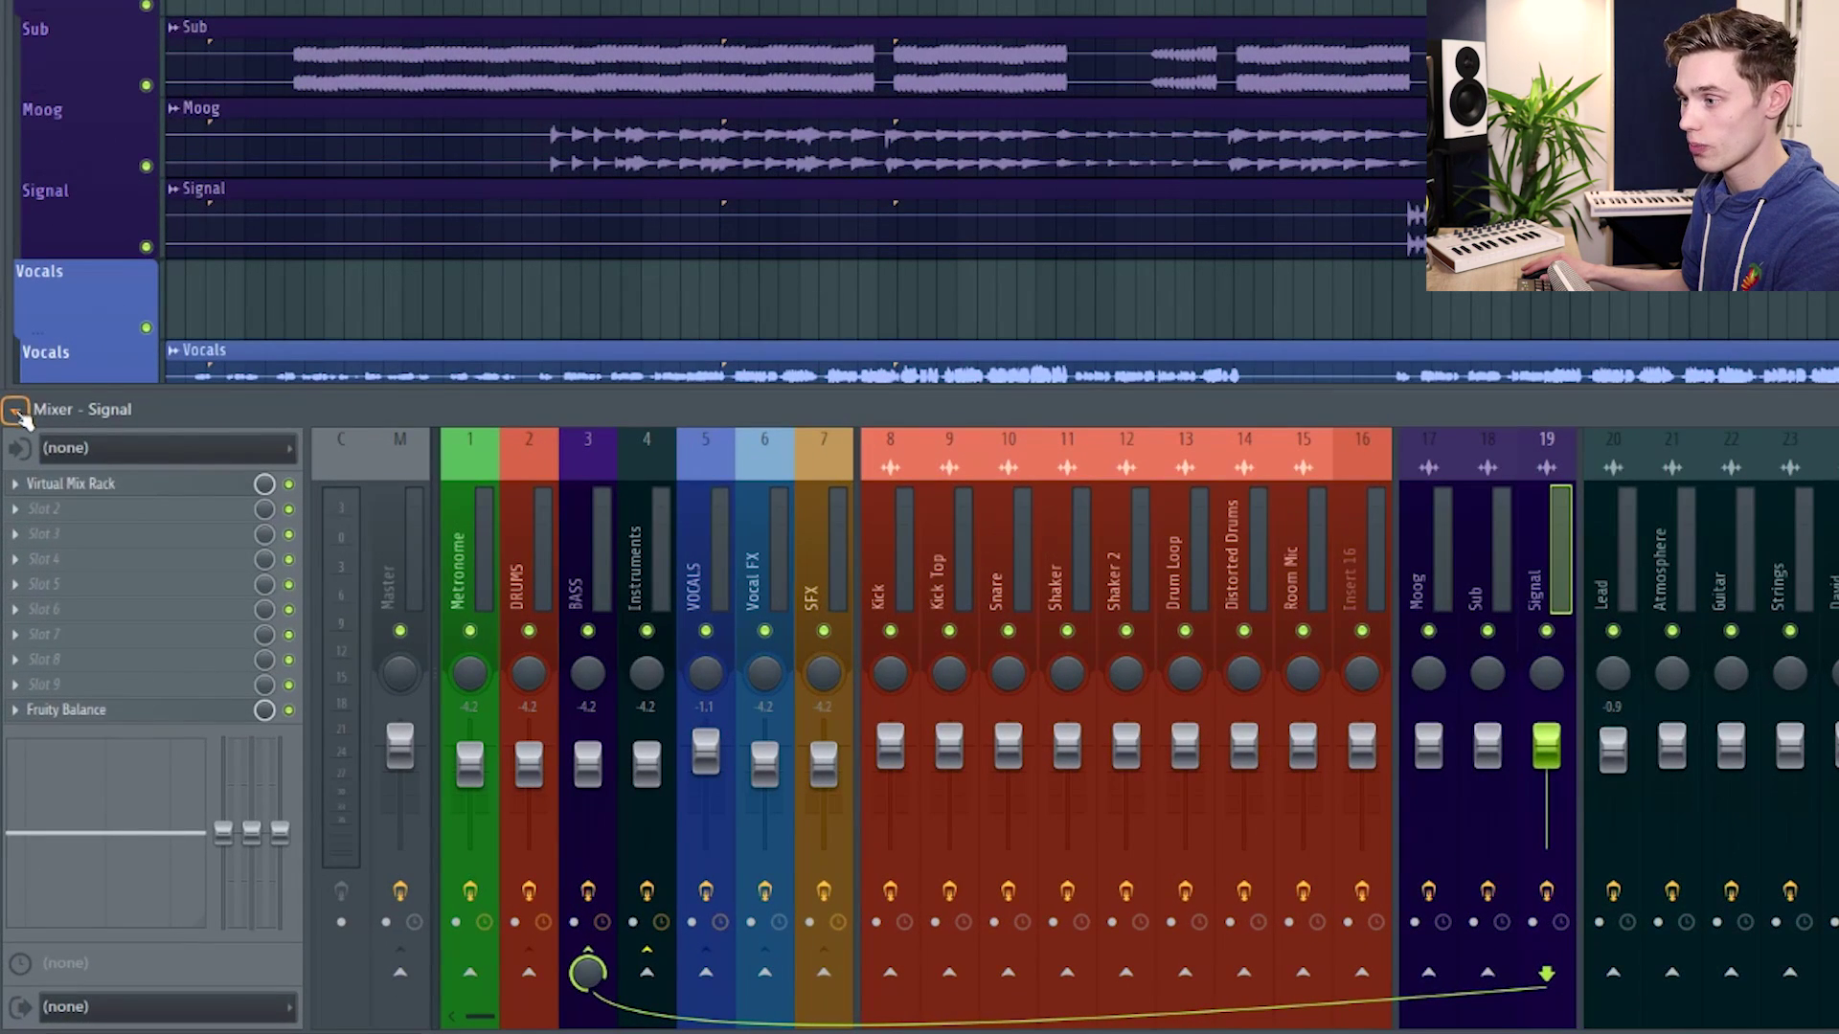
{"action": "left_click", "coordinate": [15, 410]}
{"action": "mouse_move", "coordinate": [39, 425]}
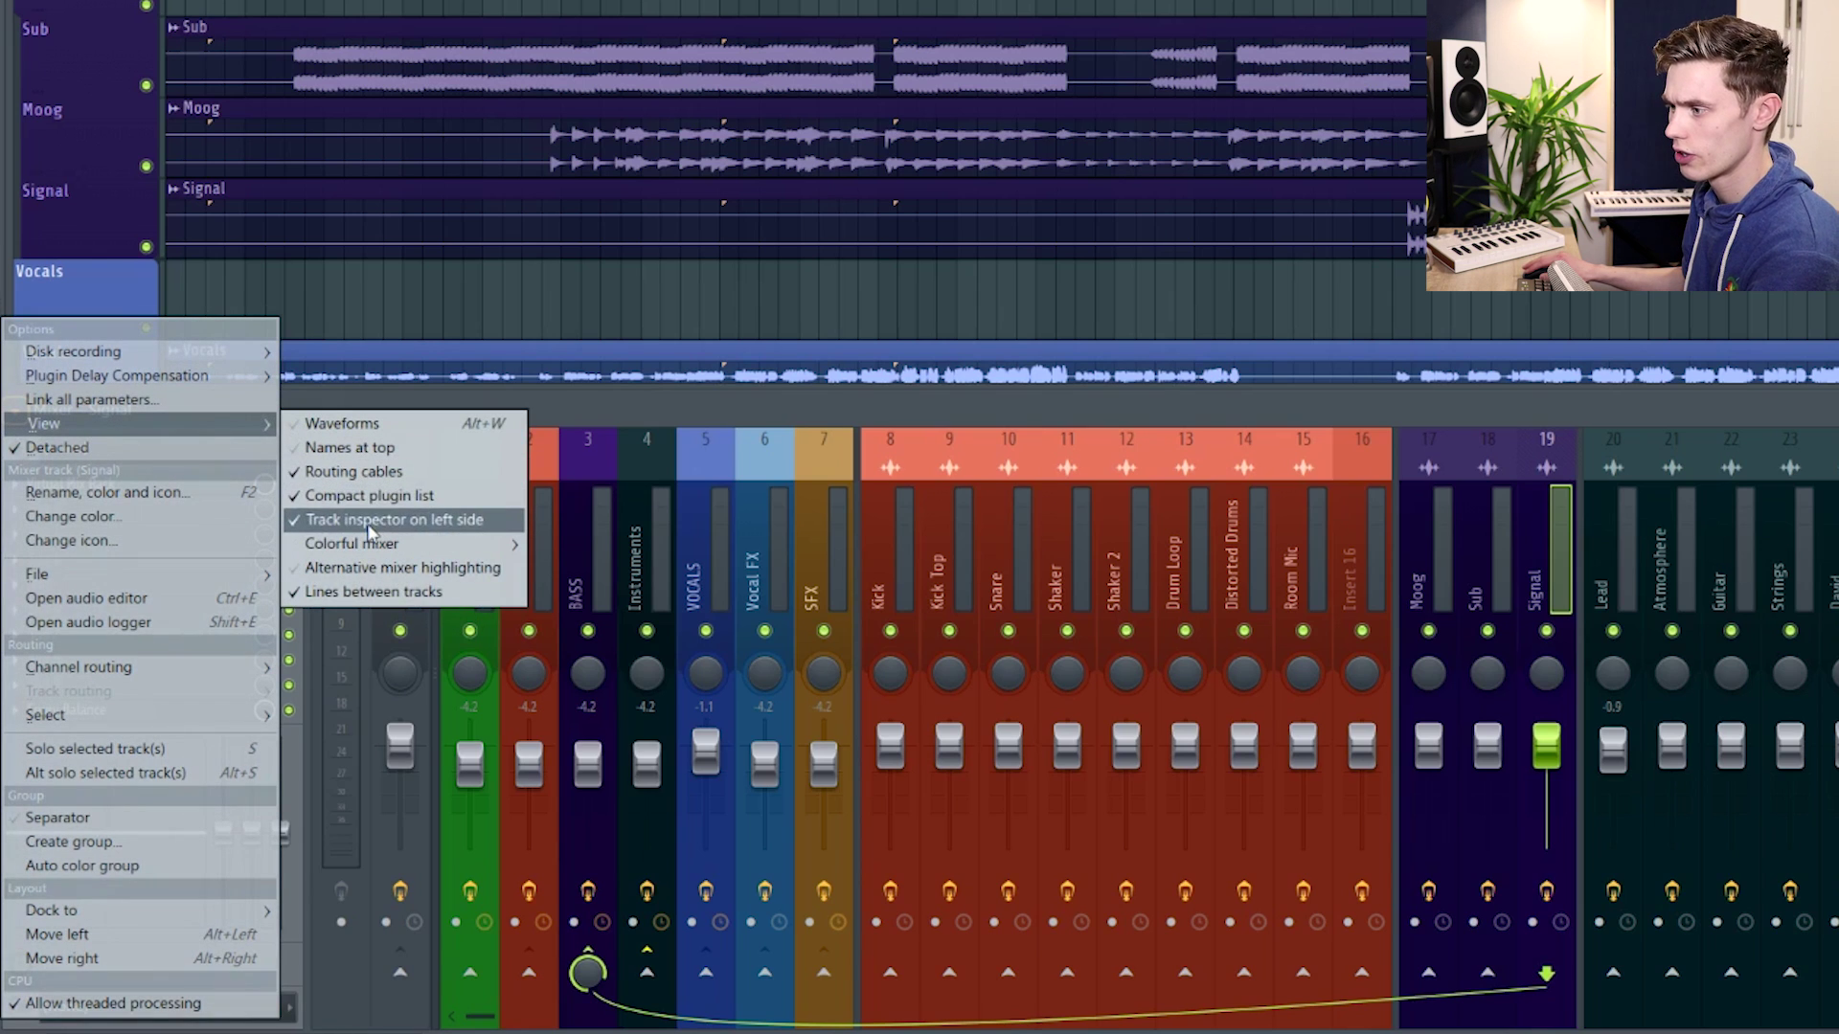
{"action": "left_click", "coordinate": [330, 527]}
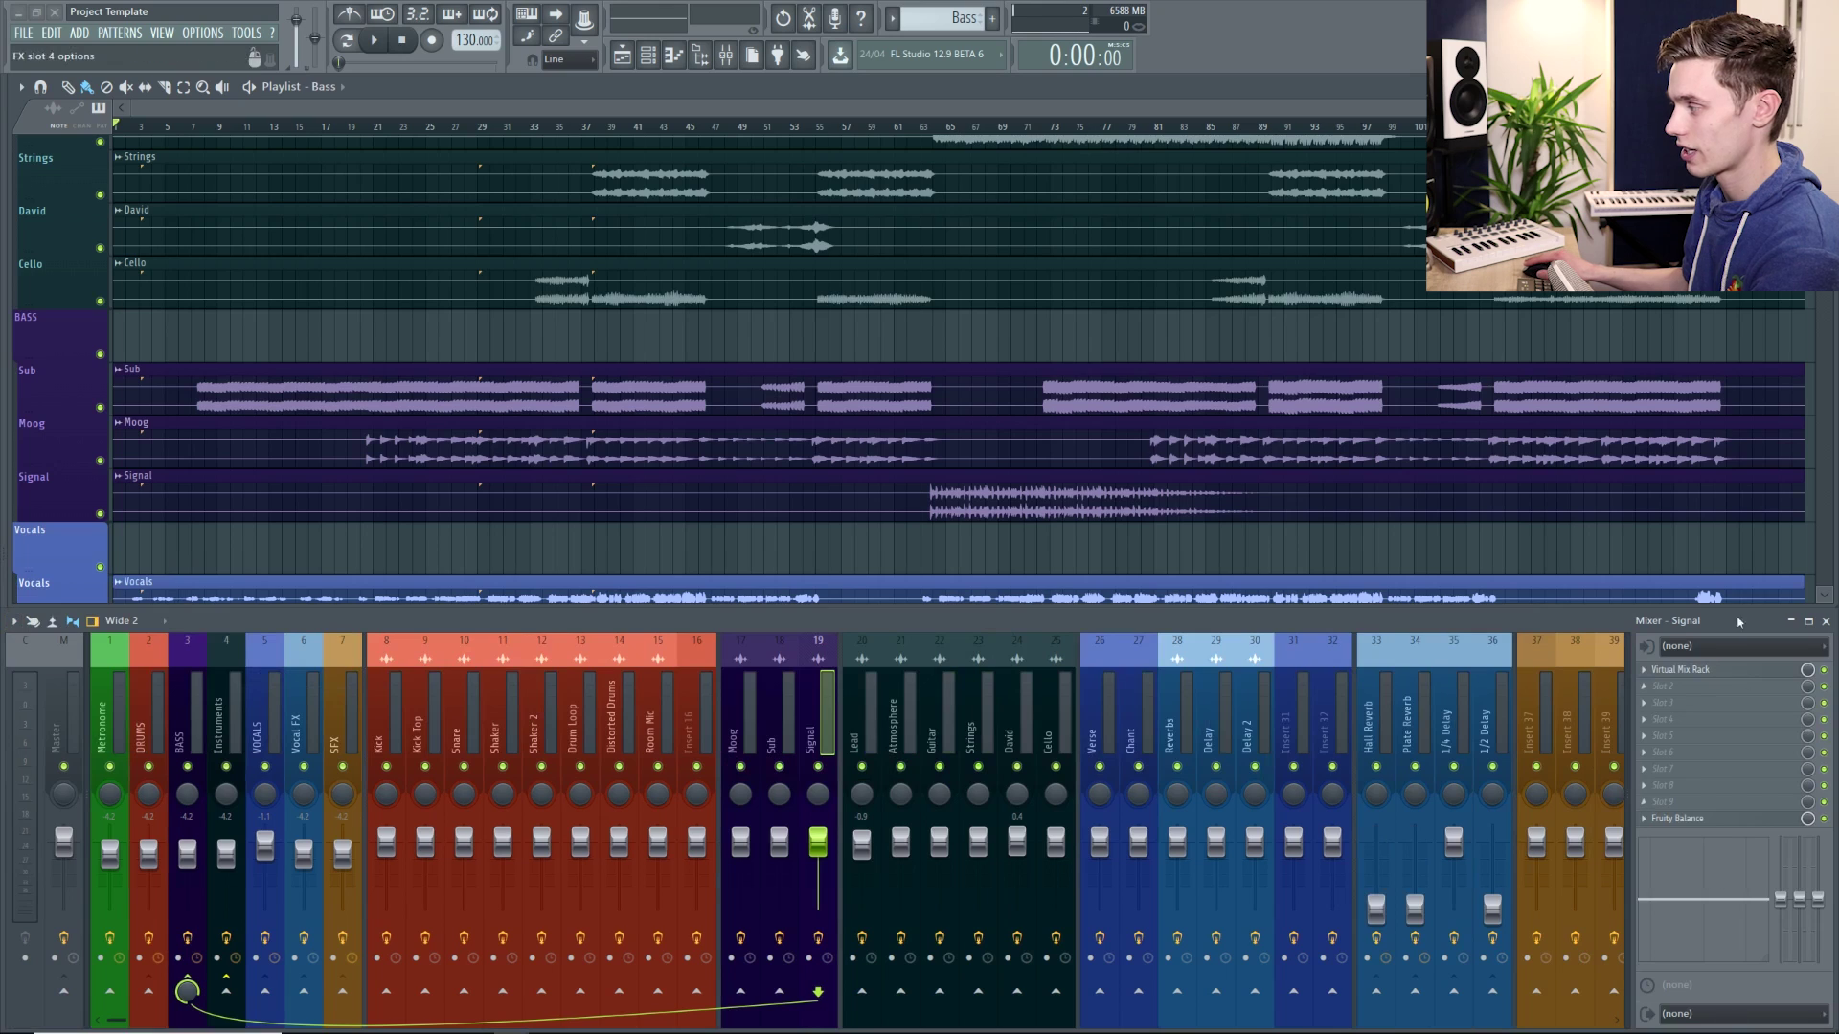
{"action": "left_click", "coordinate": [15, 621]}
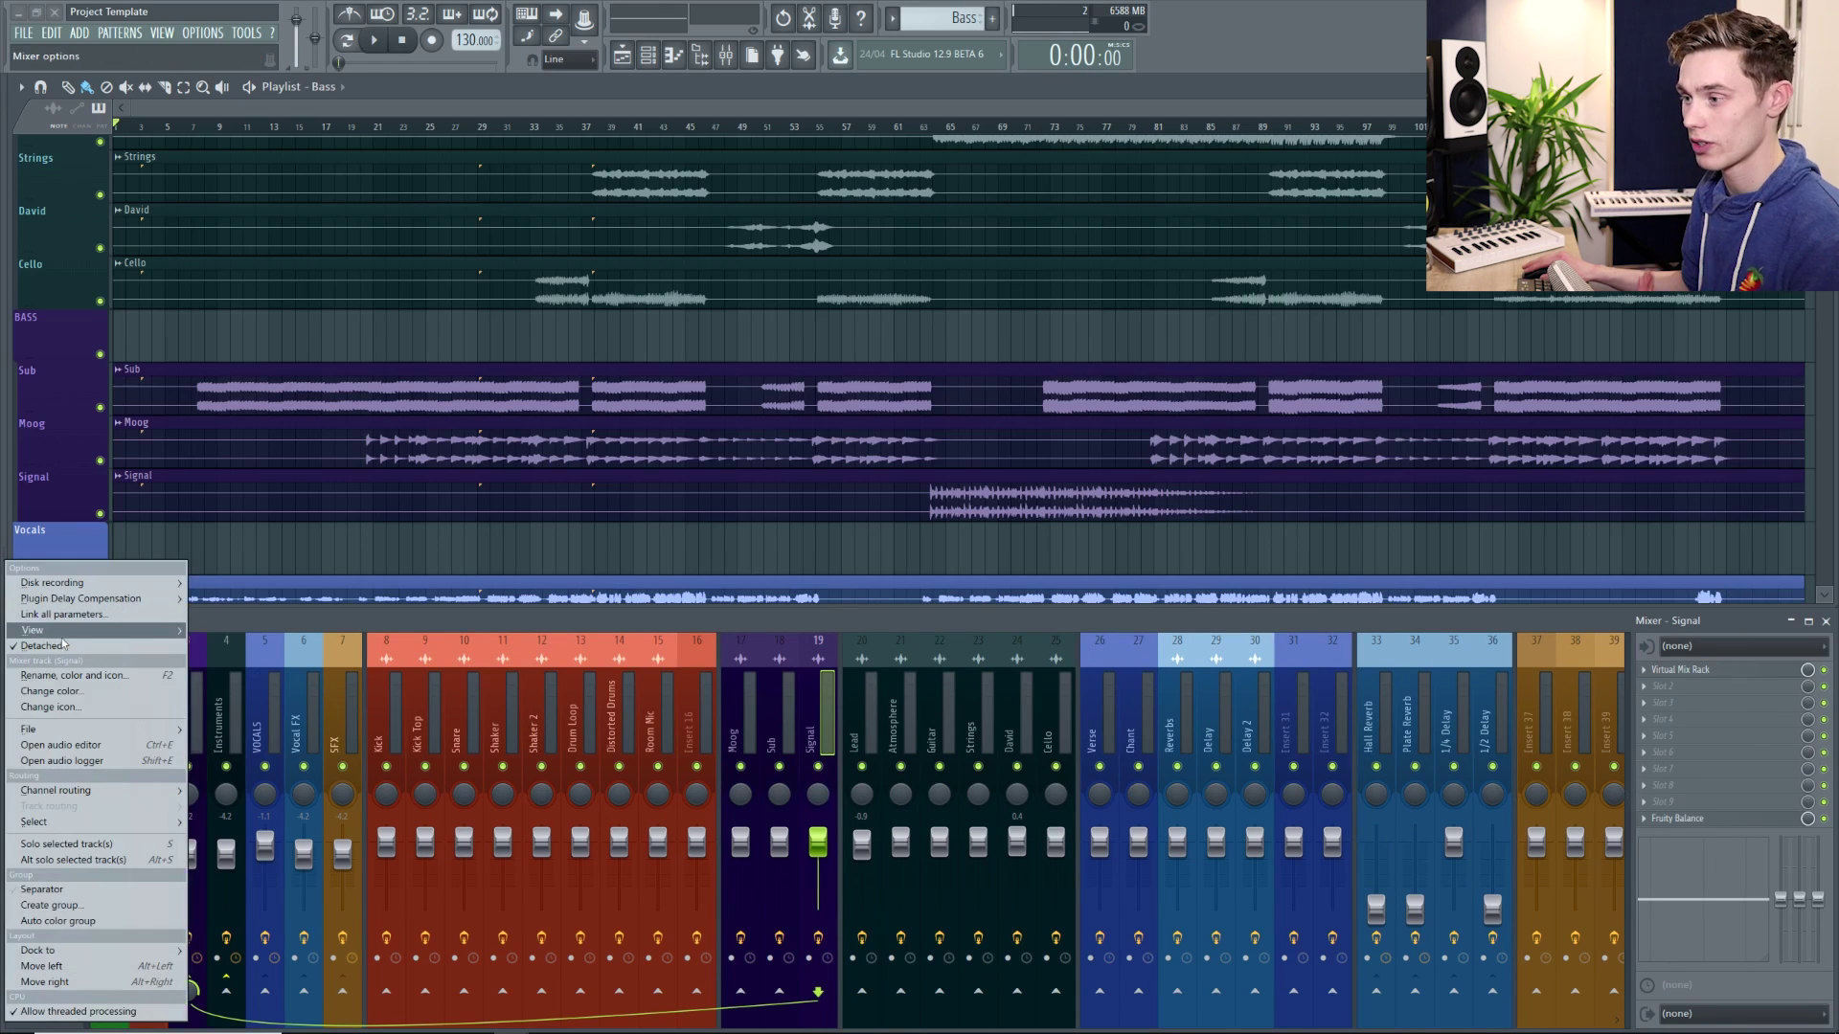
{"action": "mouse_move", "coordinate": [64, 633]}
{"action": "left_click", "coordinate": [256, 694]}
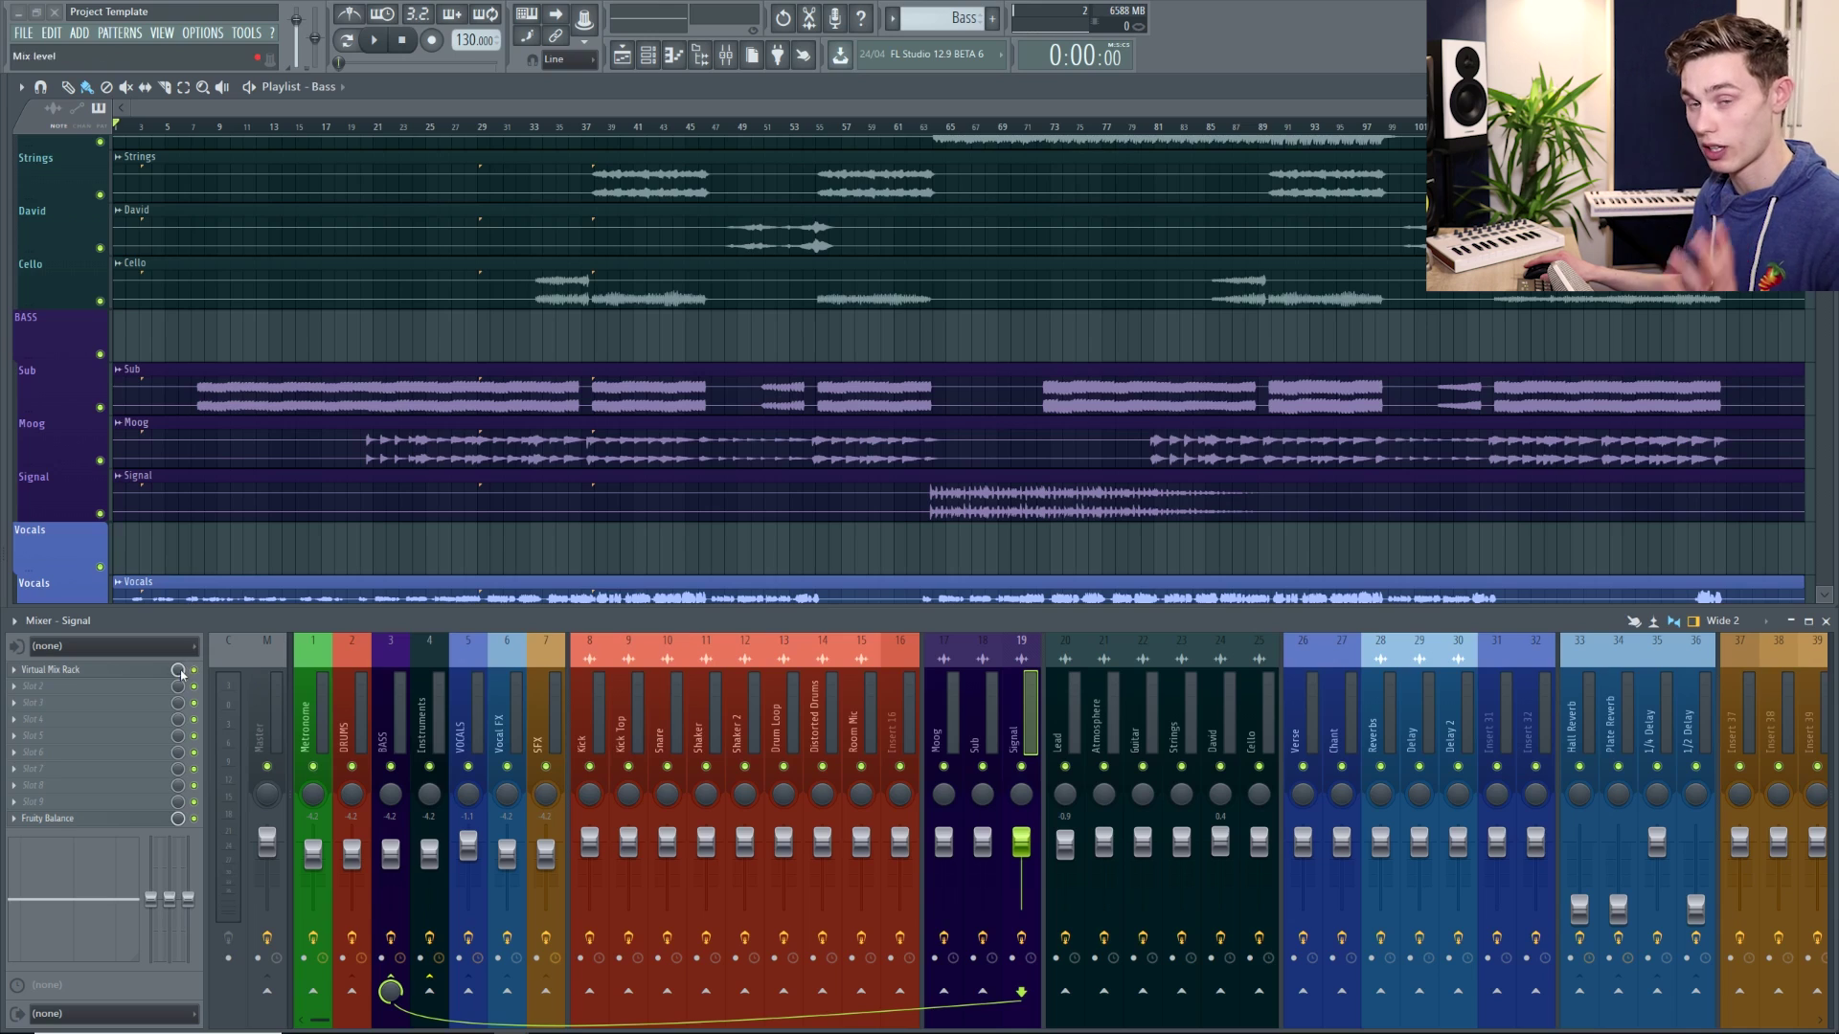
- Change the mixer layout from Compact to Extra large and select the Kick Top insert
{"action": "left_click", "coordinate": [1749, 629]}
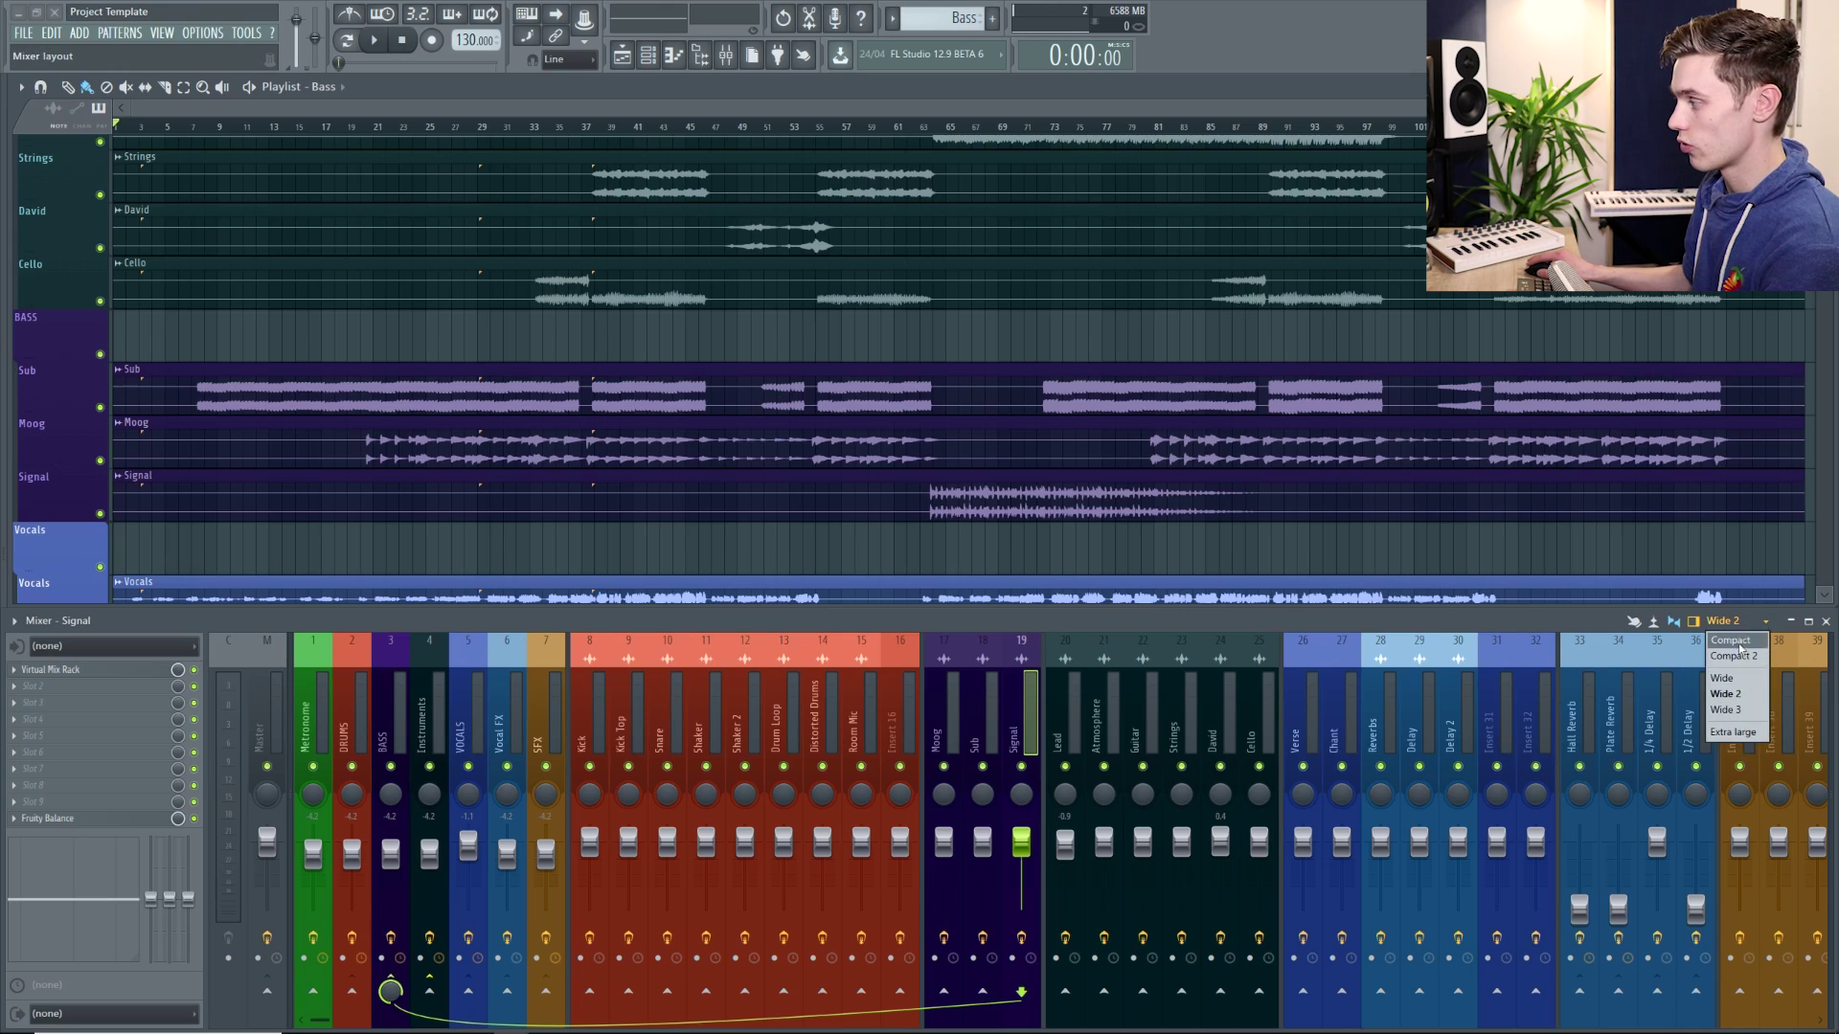
{"action": "left_click", "coordinate": [1736, 639]}
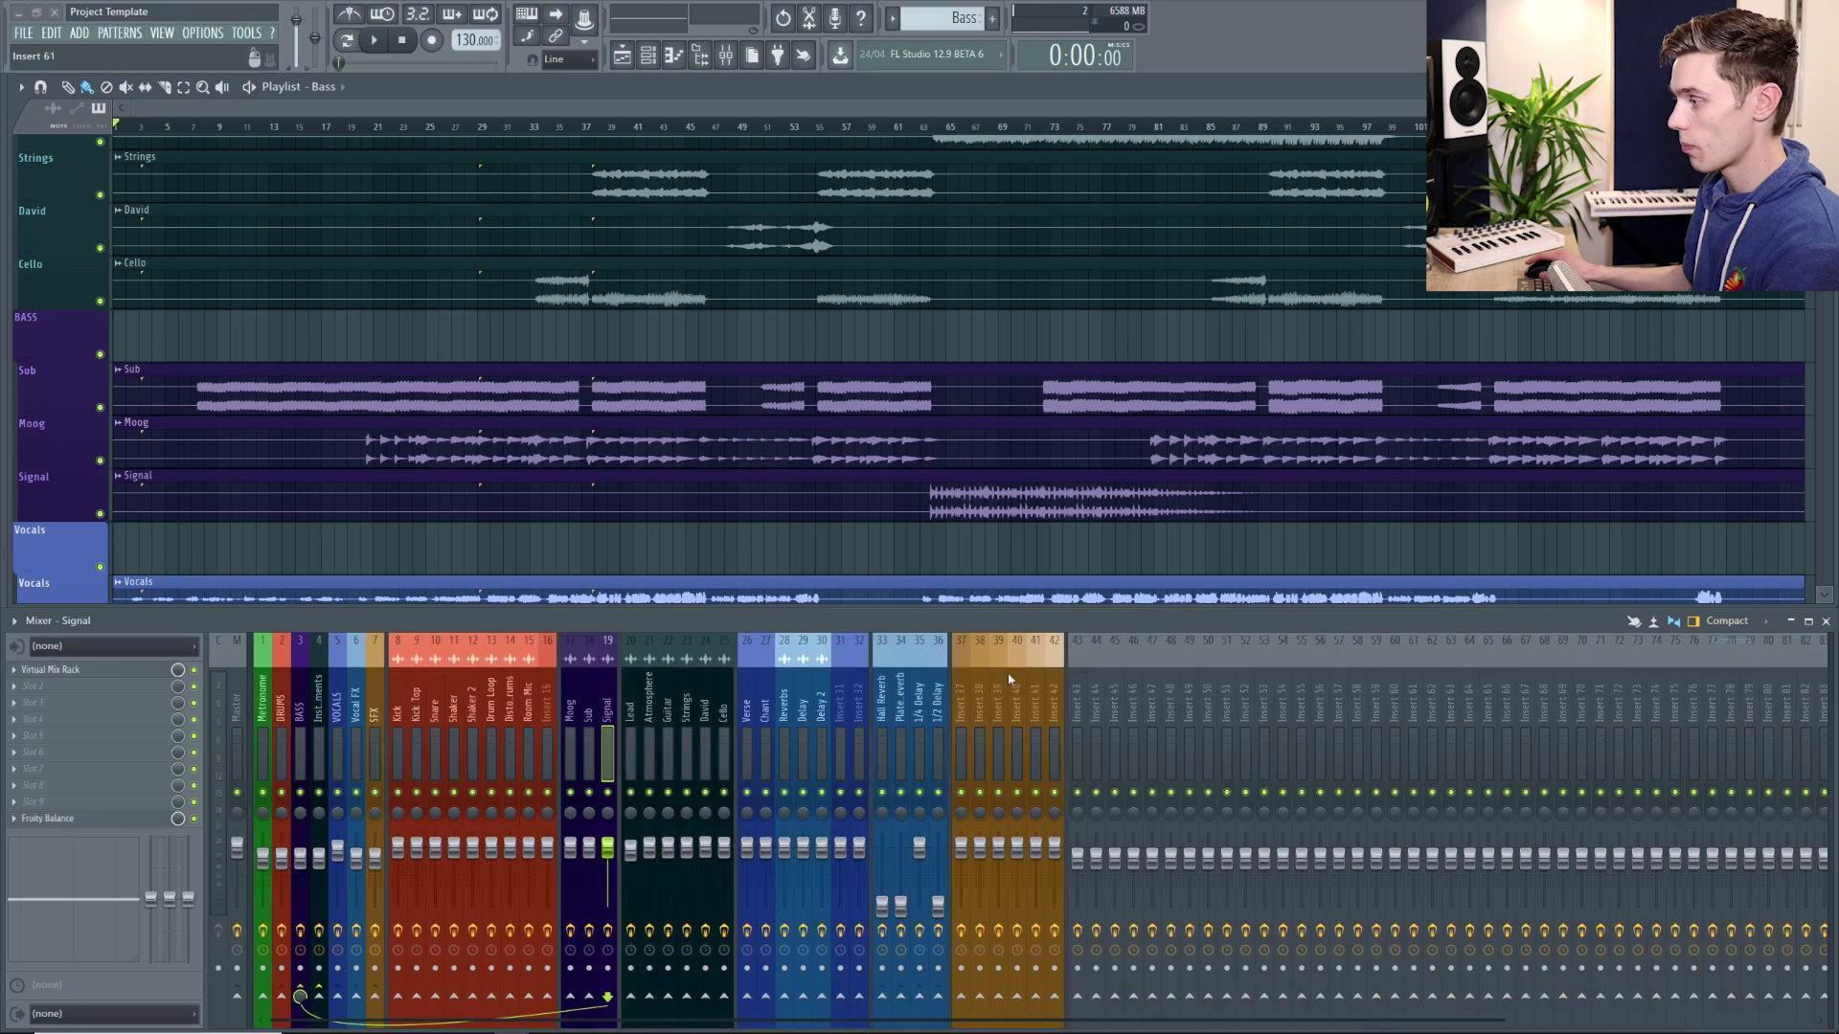
{"action": "left_click", "coordinate": [1728, 622]}
{"action": "left_click", "coordinate": [1732, 731]}
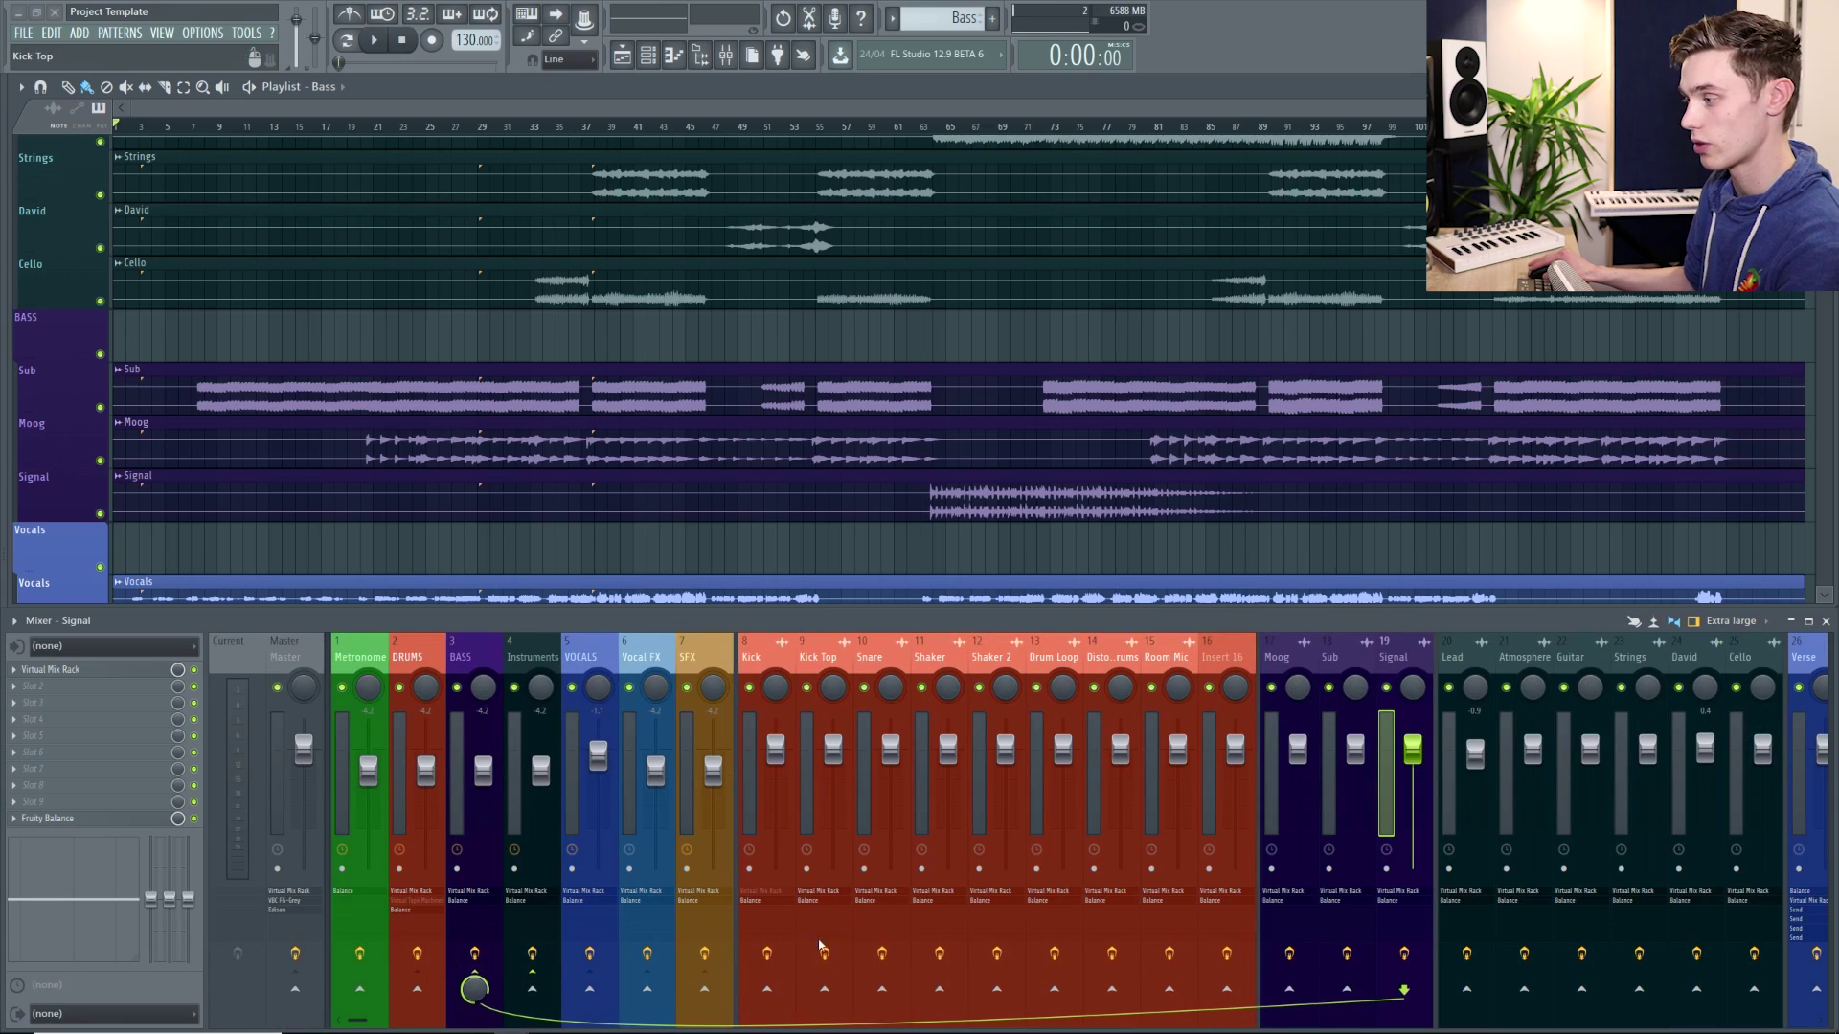
{"action": "left_click", "coordinate": [834, 752]}
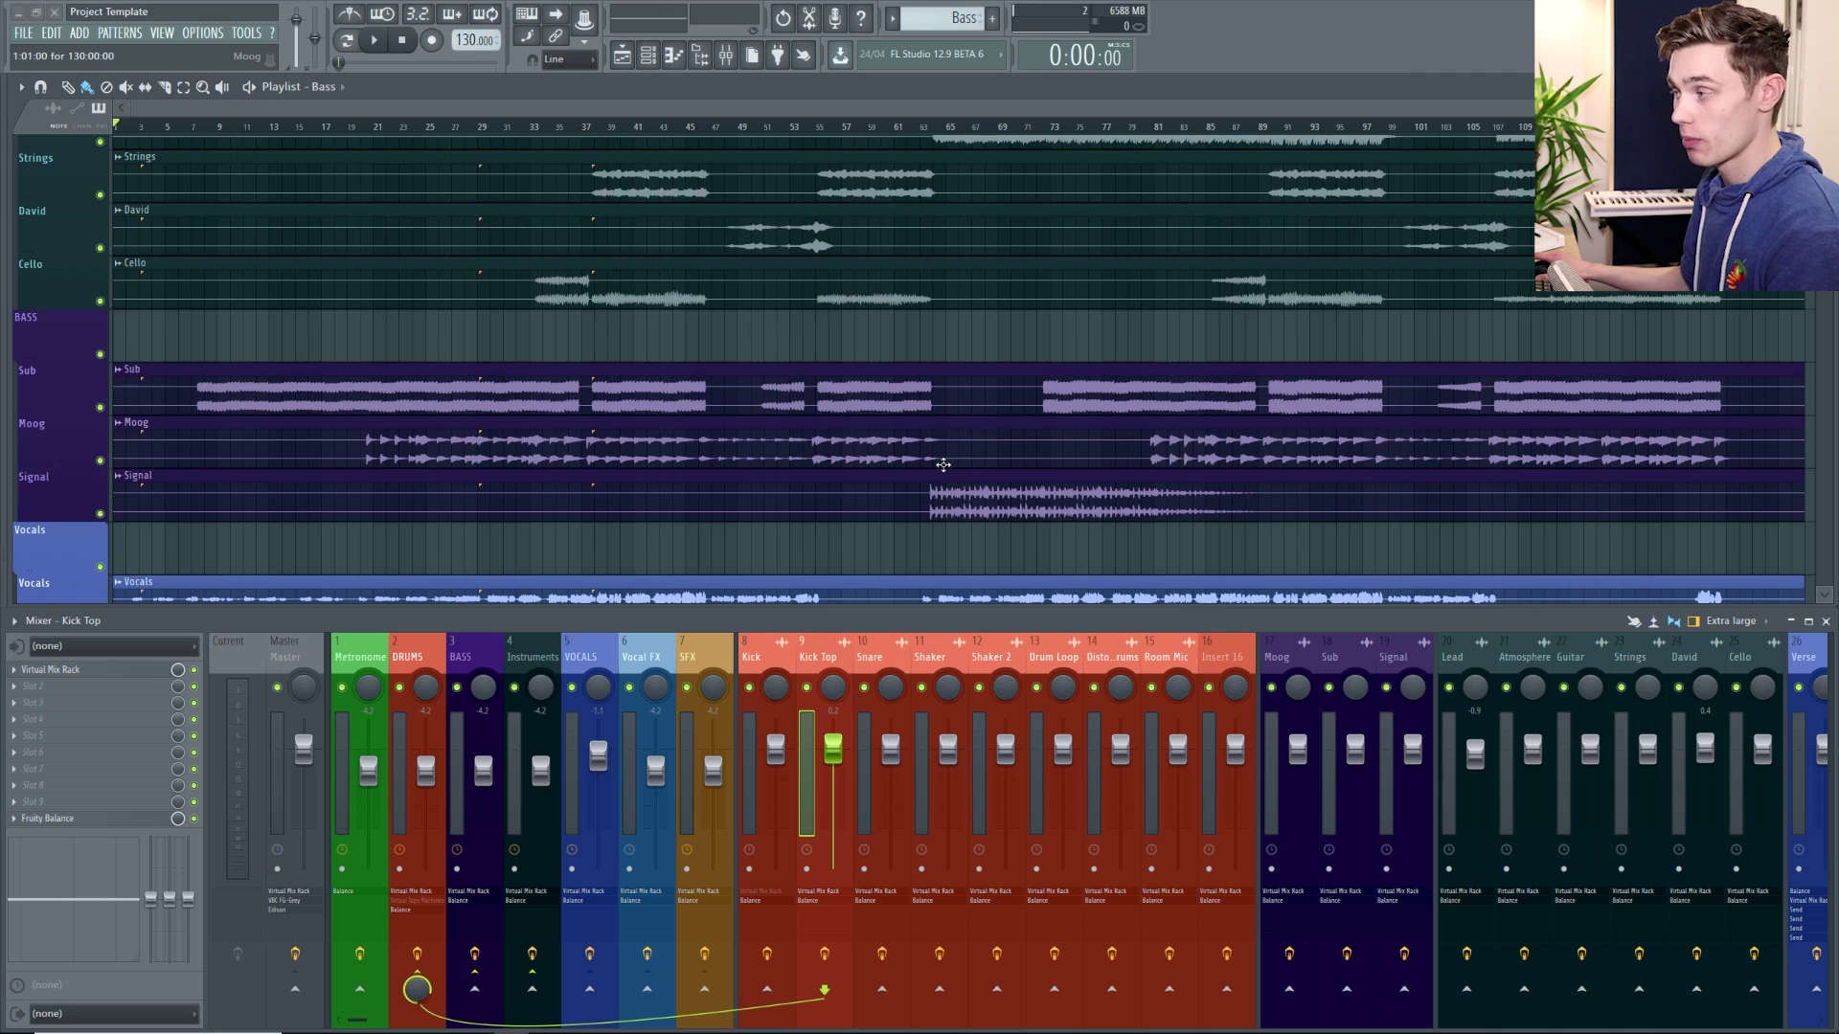
- Select the Moog, Signal, Sub and Bass channels and group them under a new 'Bass' filter
{"action": "key", "text": "F6"}
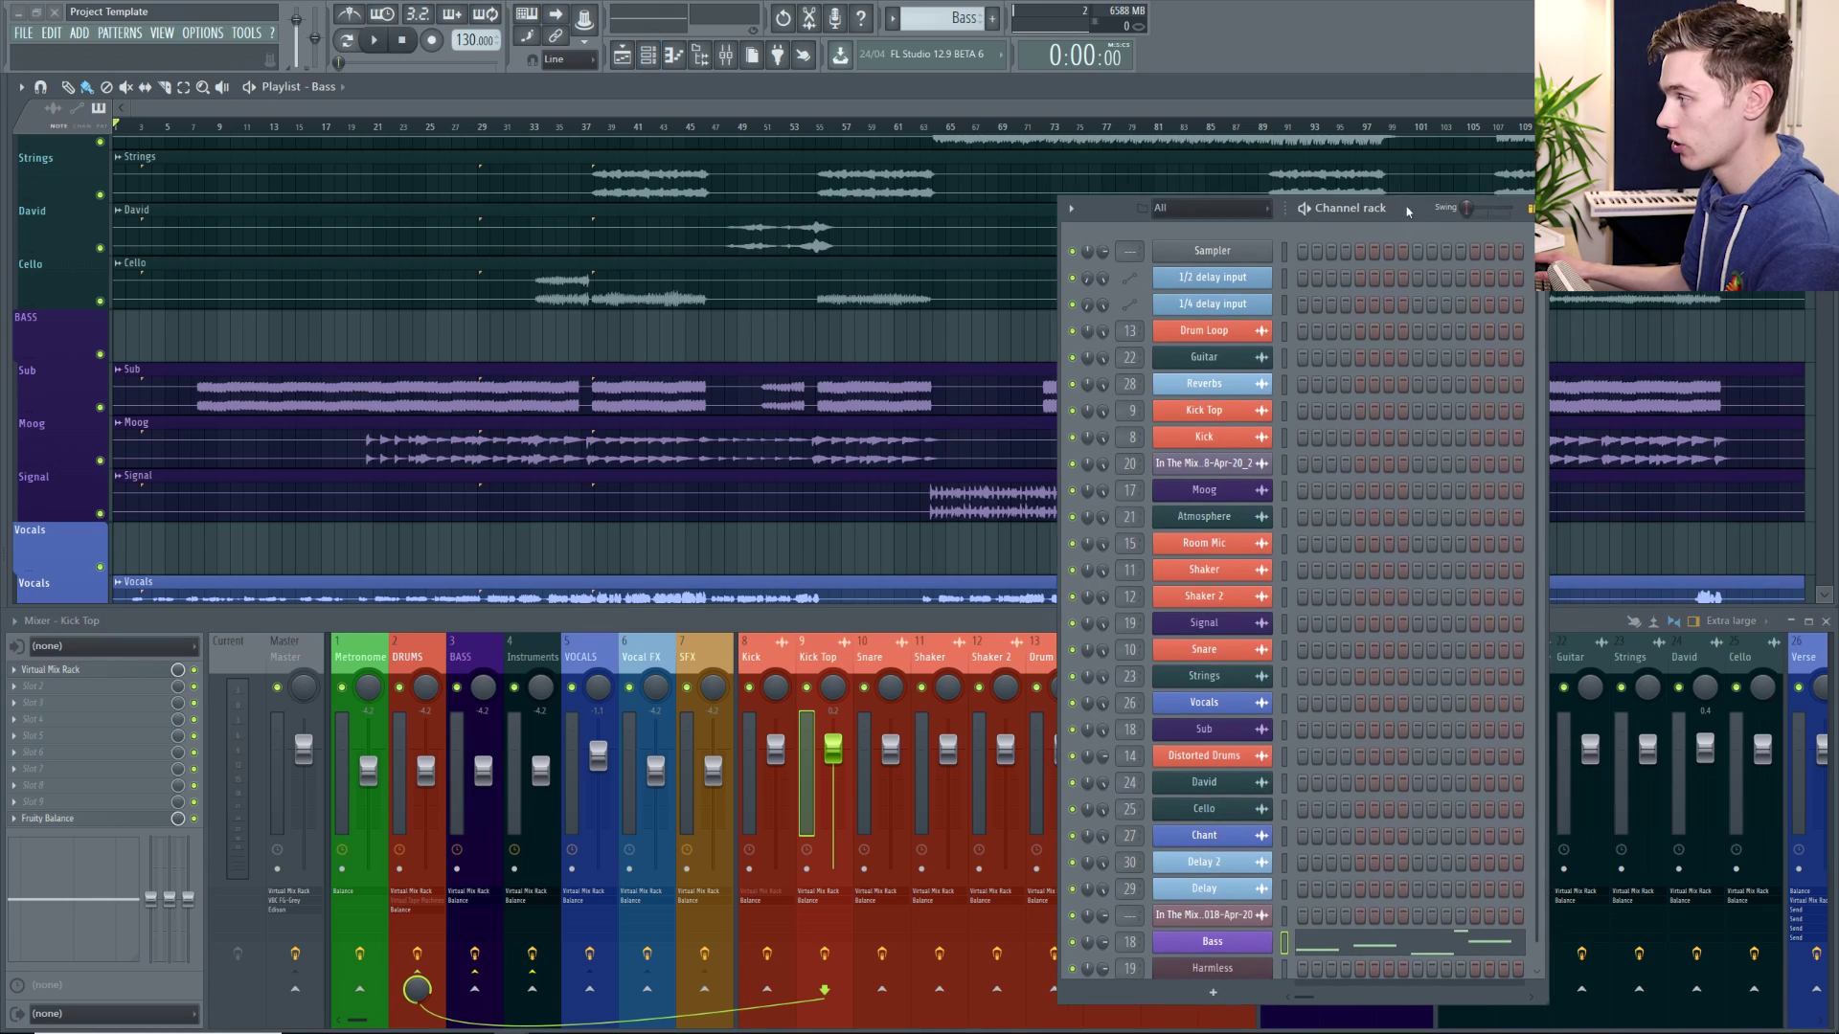
{"action": "scroll", "coordinate": [1299, 645], "scroll_direction": "down", "scroll_amount": 1}
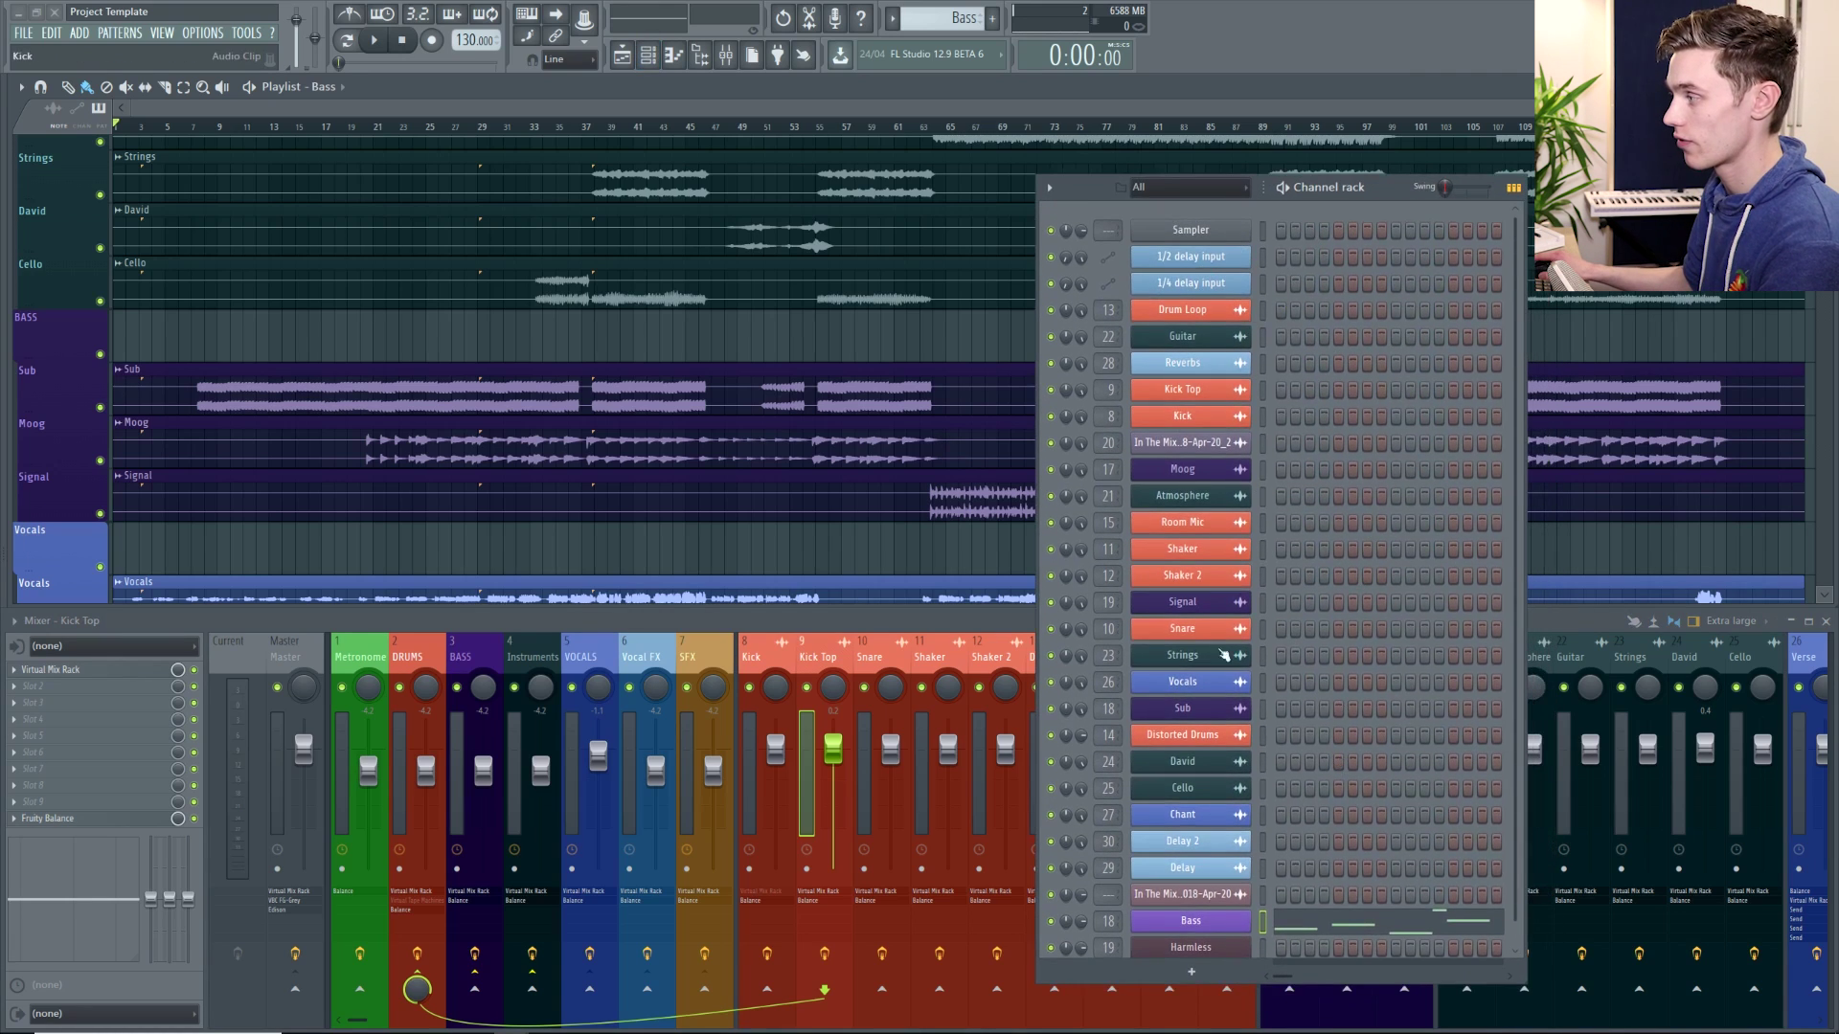
{"action": "scroll", "coordinate": [1292, 633], "scroll_direction": "up", "scroll_amount": 1}
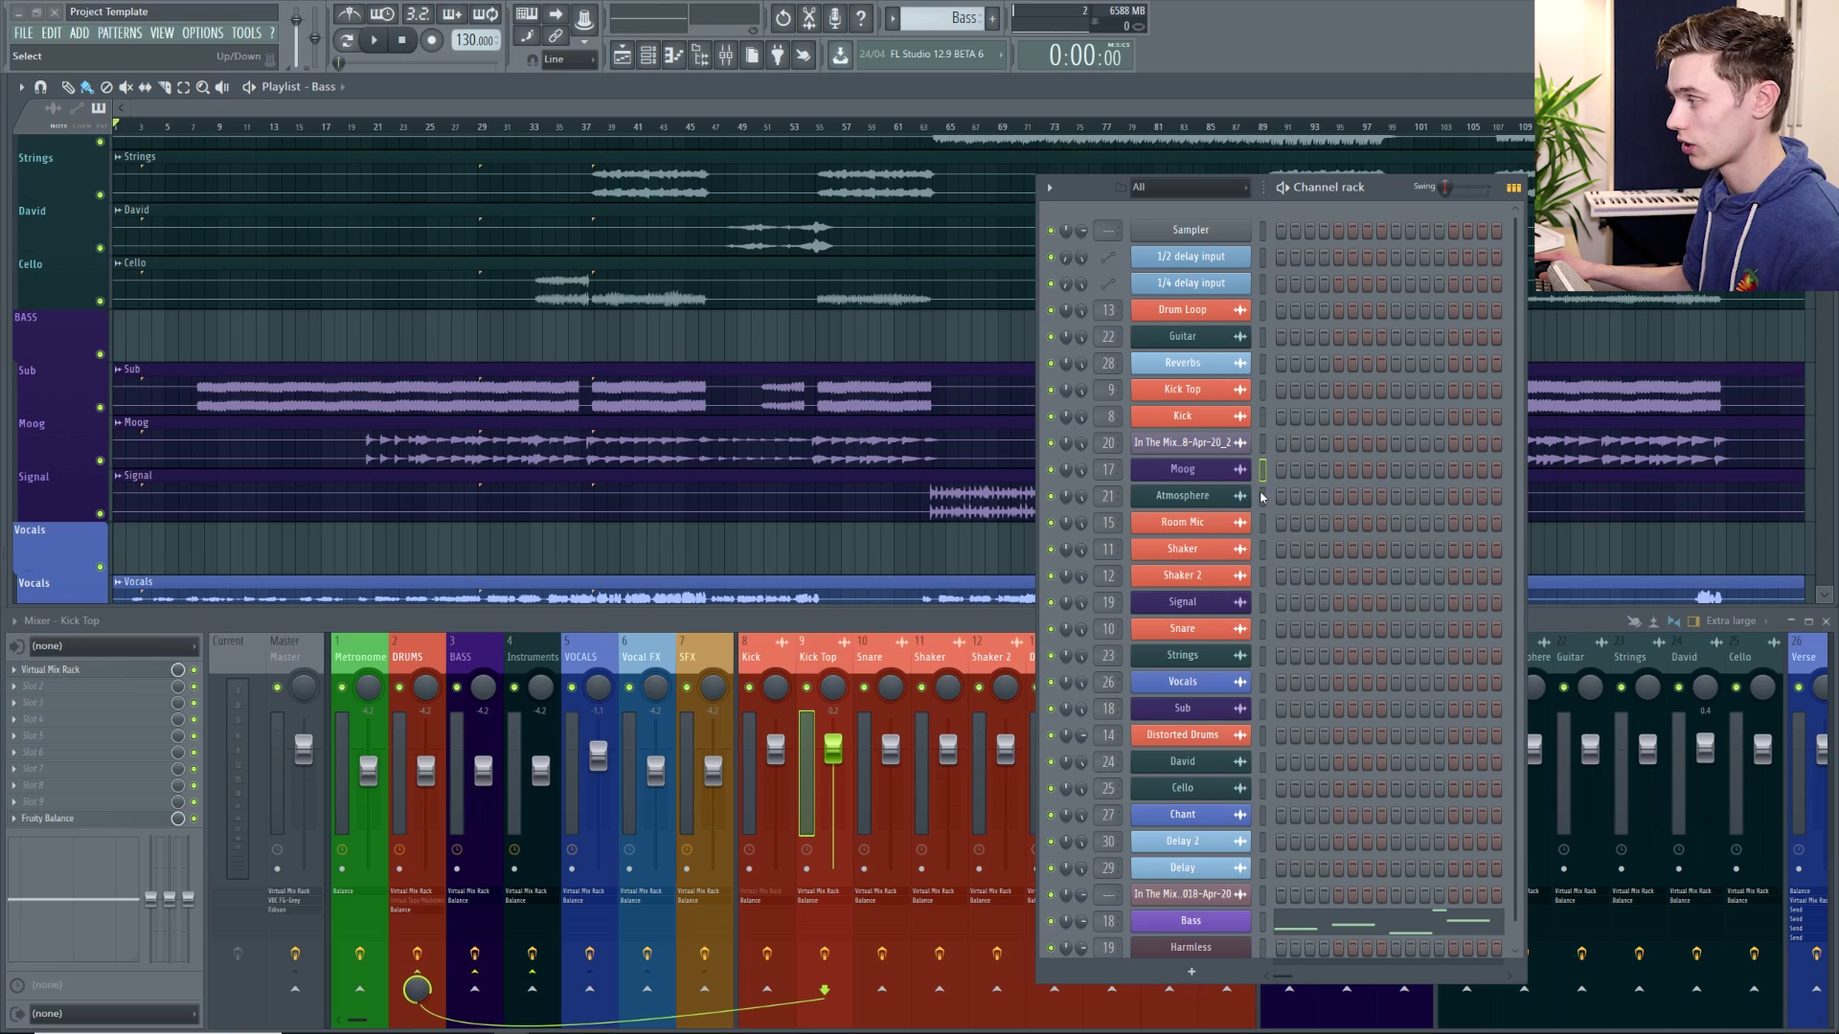
{"action": "left_click", "coordinate": [1262, 708]}
{"action": "left_click", "coordinate": [1263, 922]}
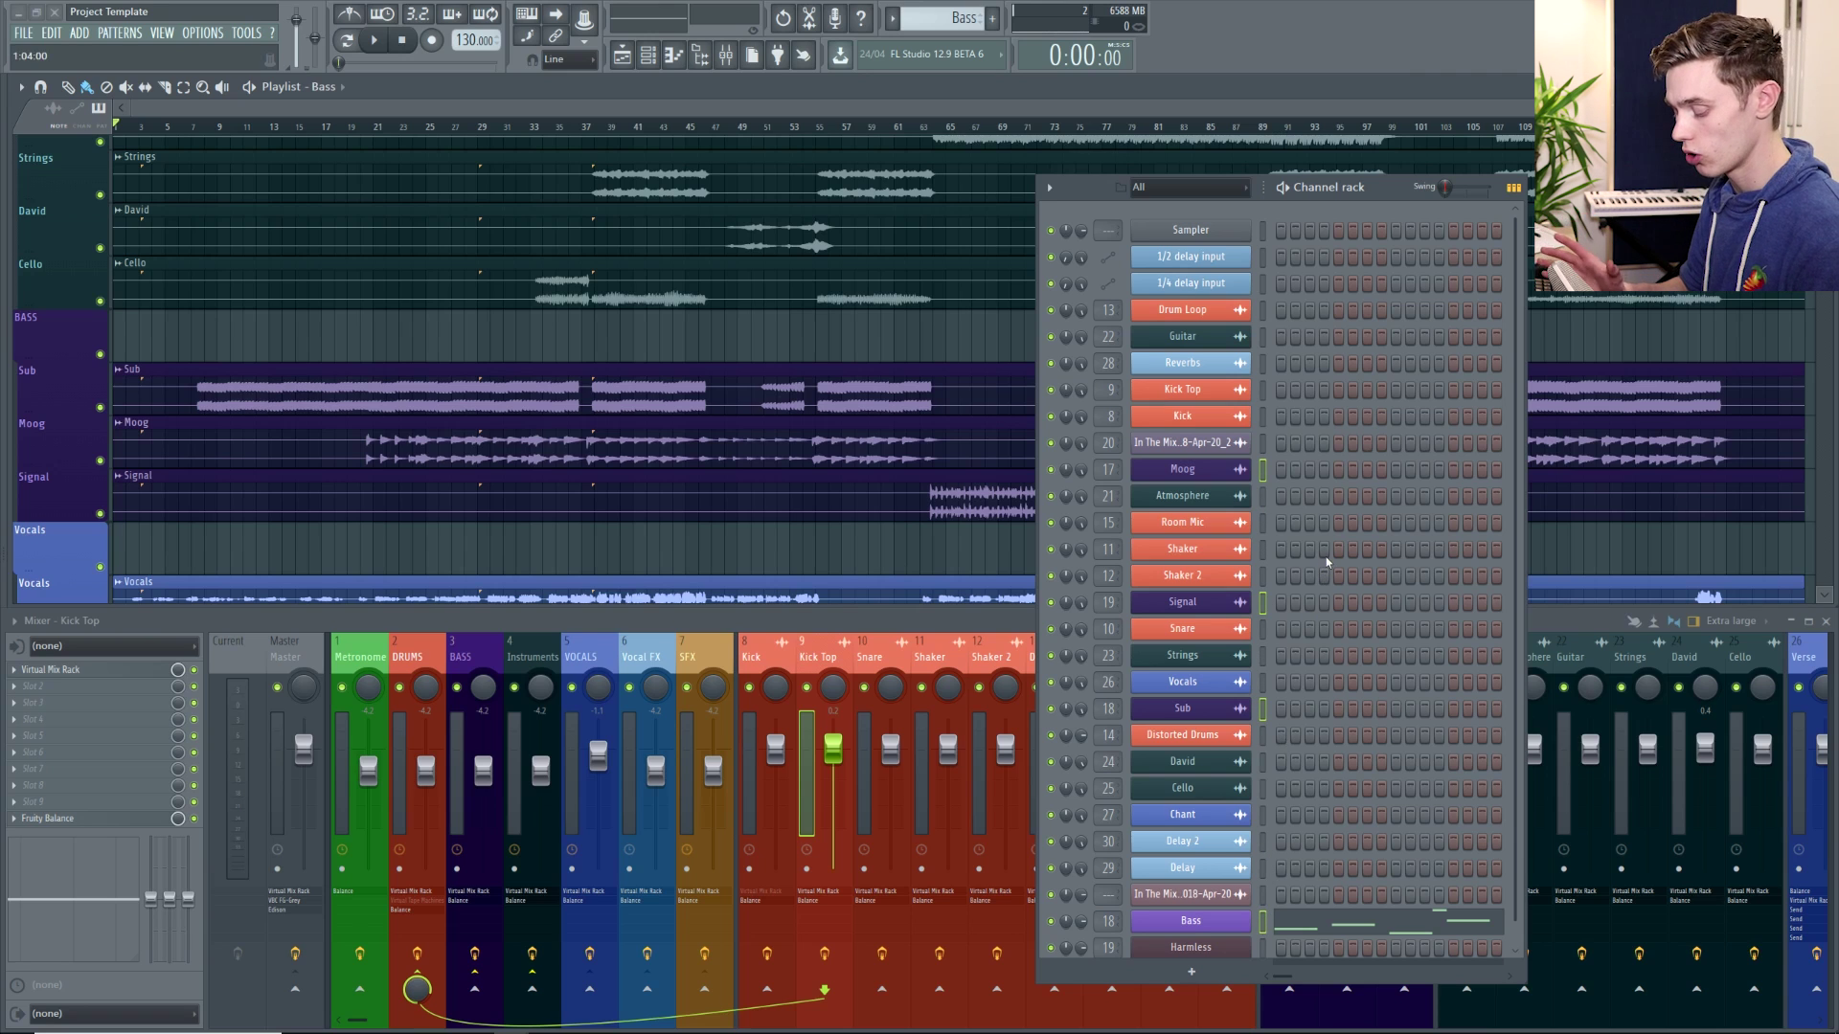
{"action": "key", "text": "alt+g"}
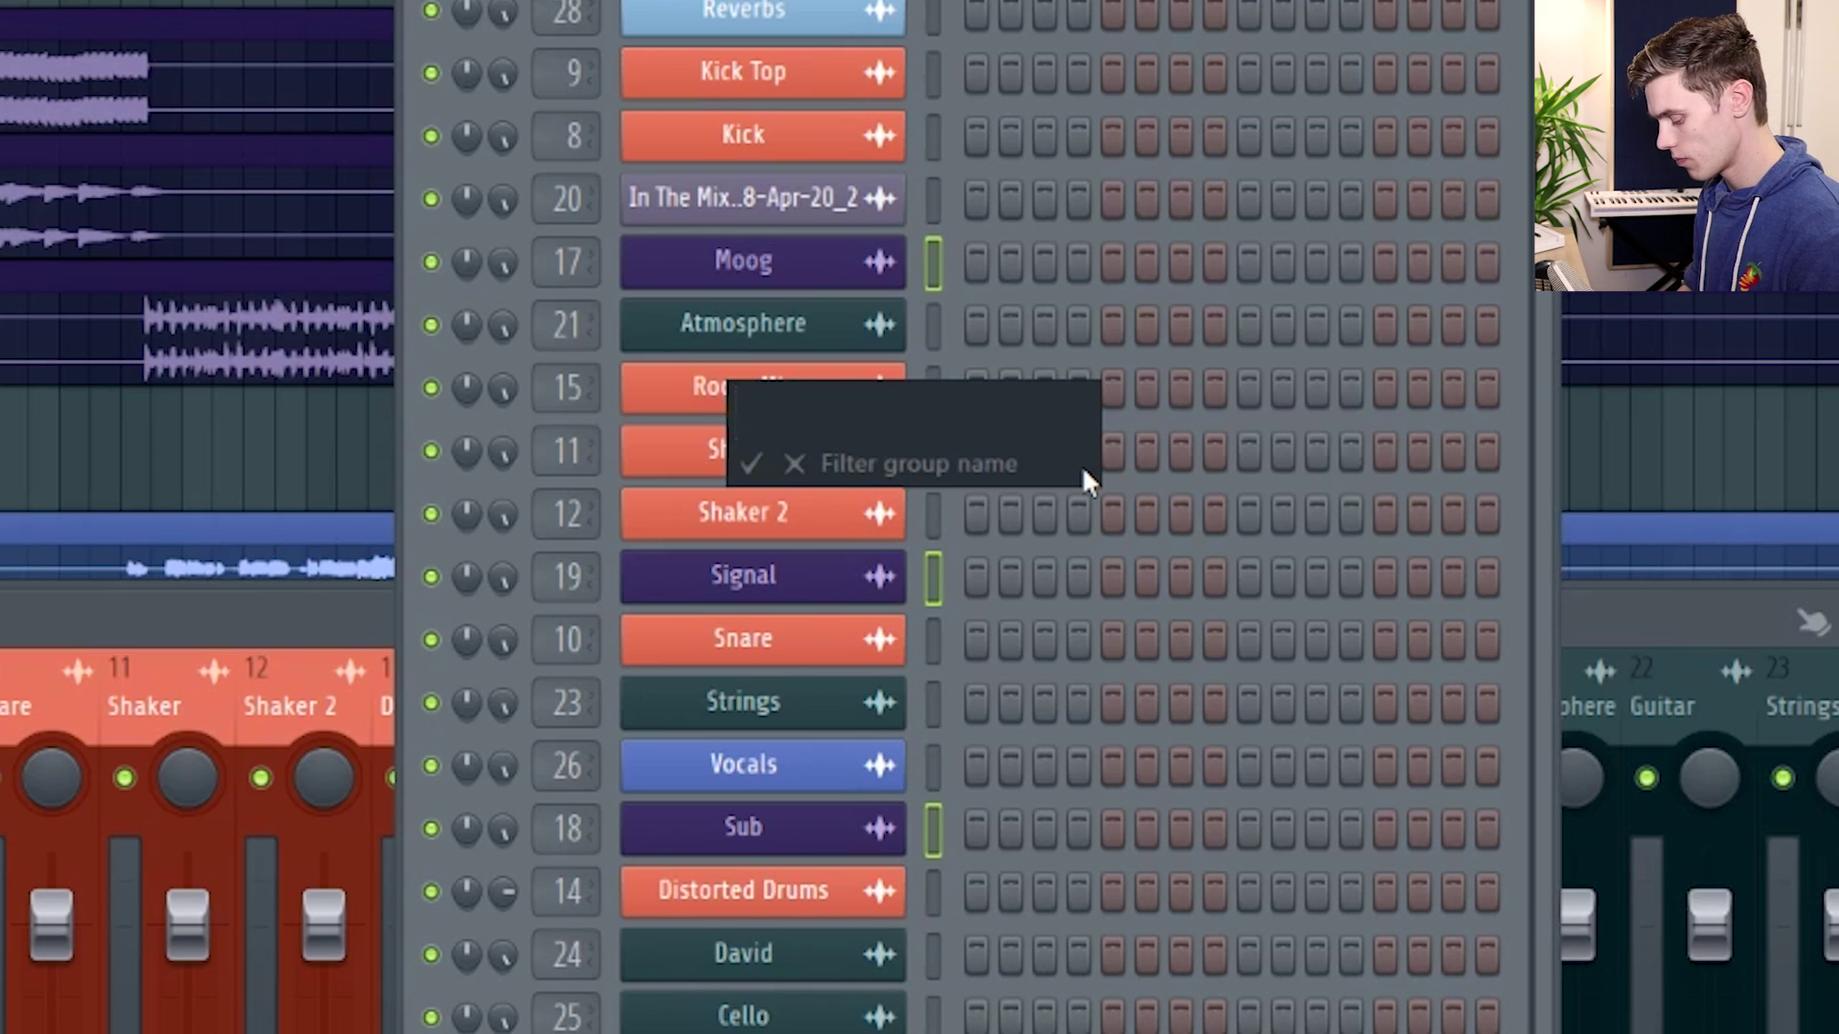
{"action": "type", "text": "Bass"}
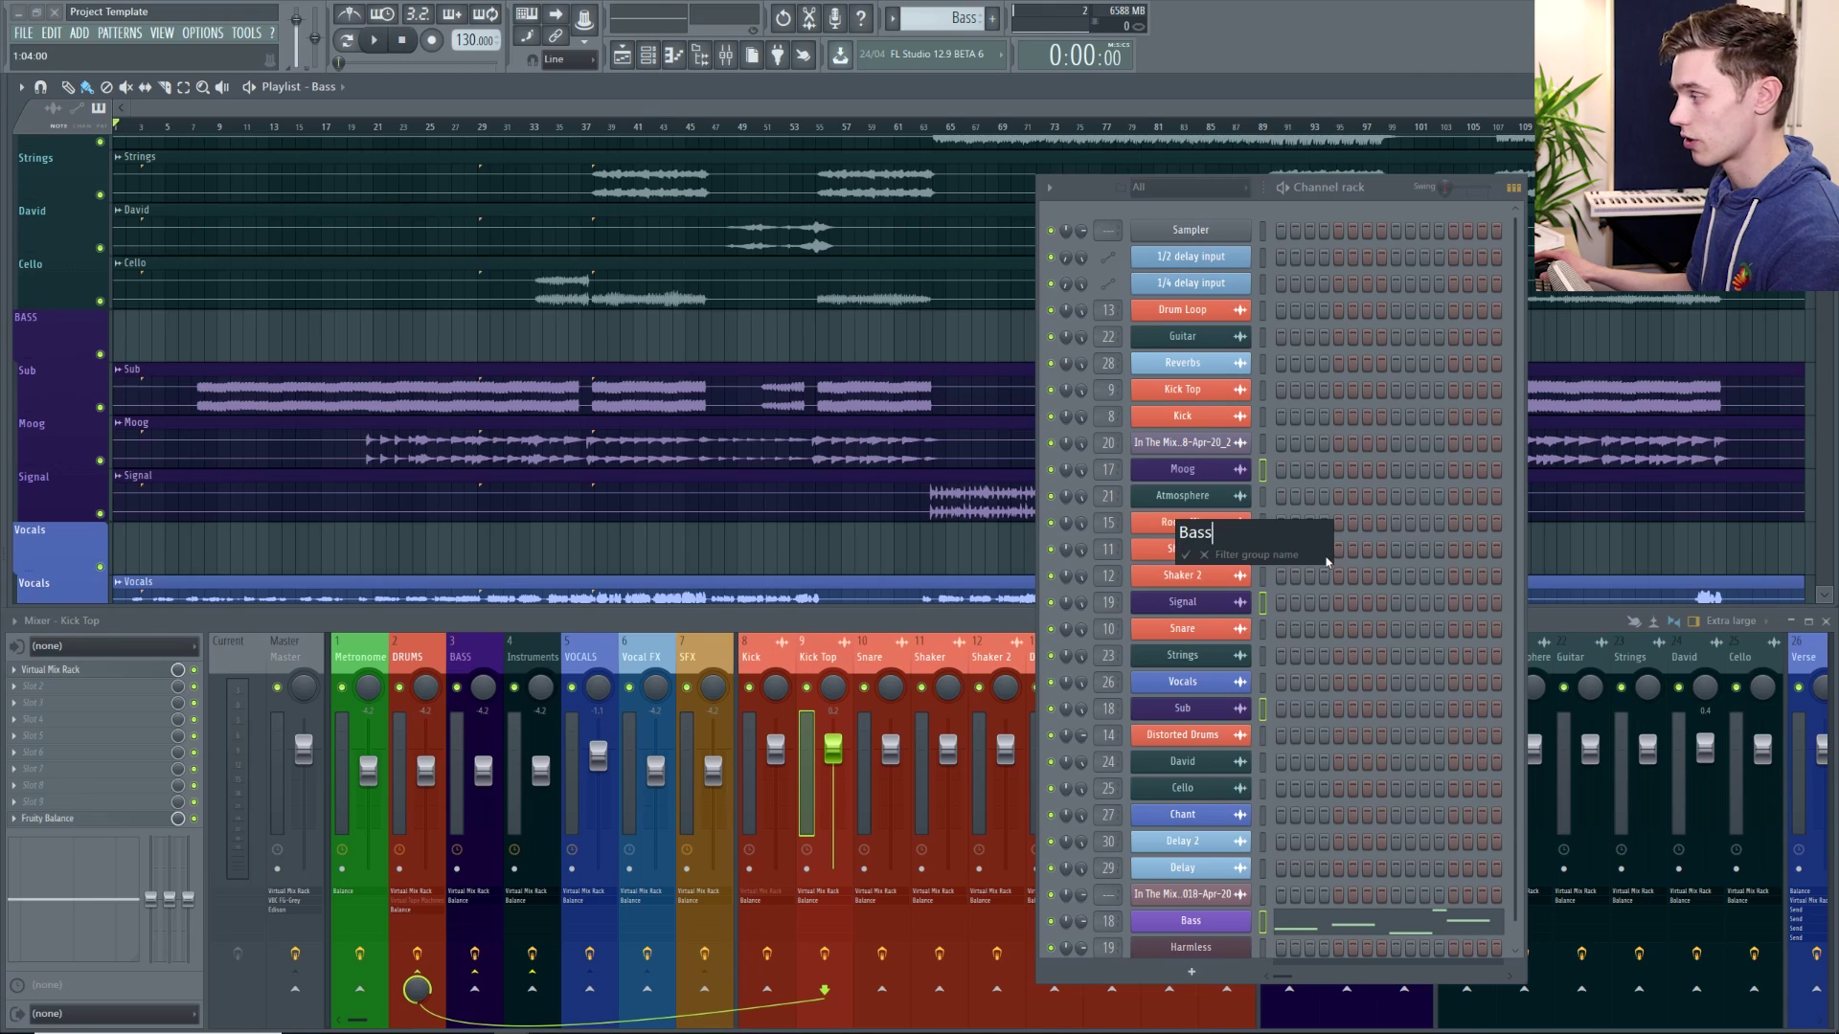
{"action": "key", "text": "Return"}
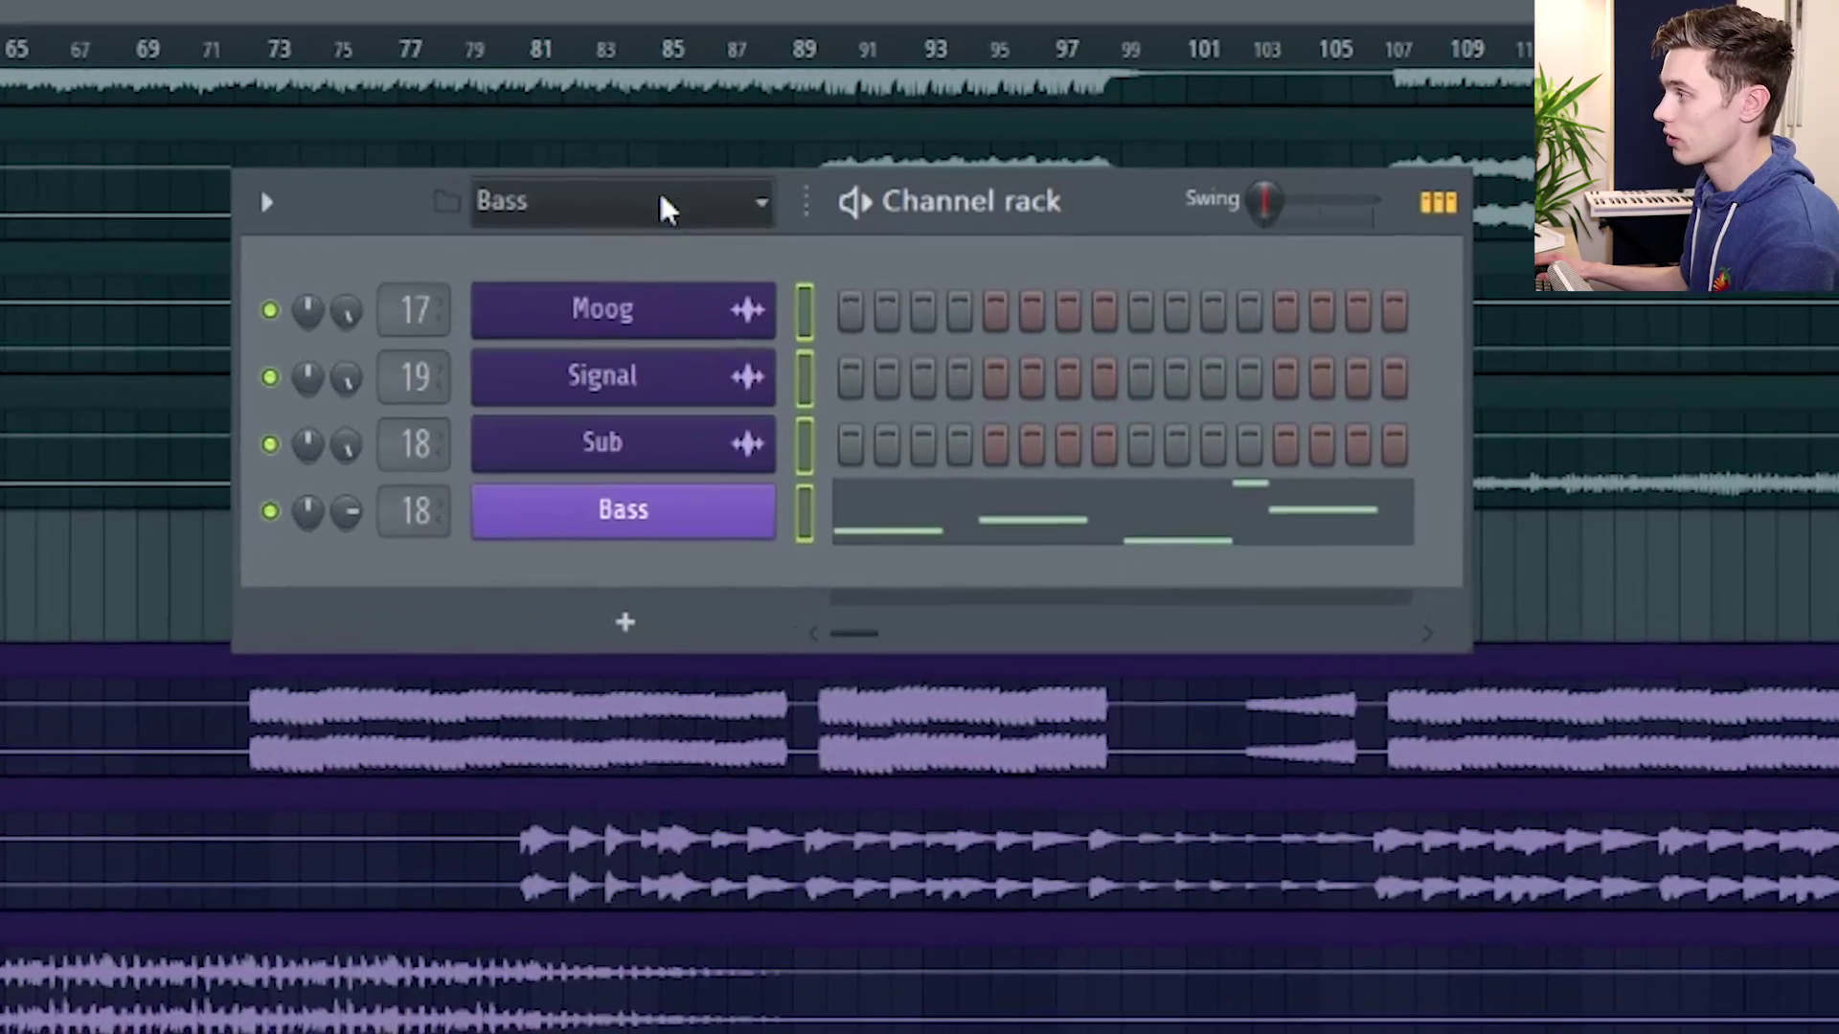
- Check the Bass filter group, then set the channel rack filter back to All
{"action": "left_click", "coordinate": [1058, 197]}
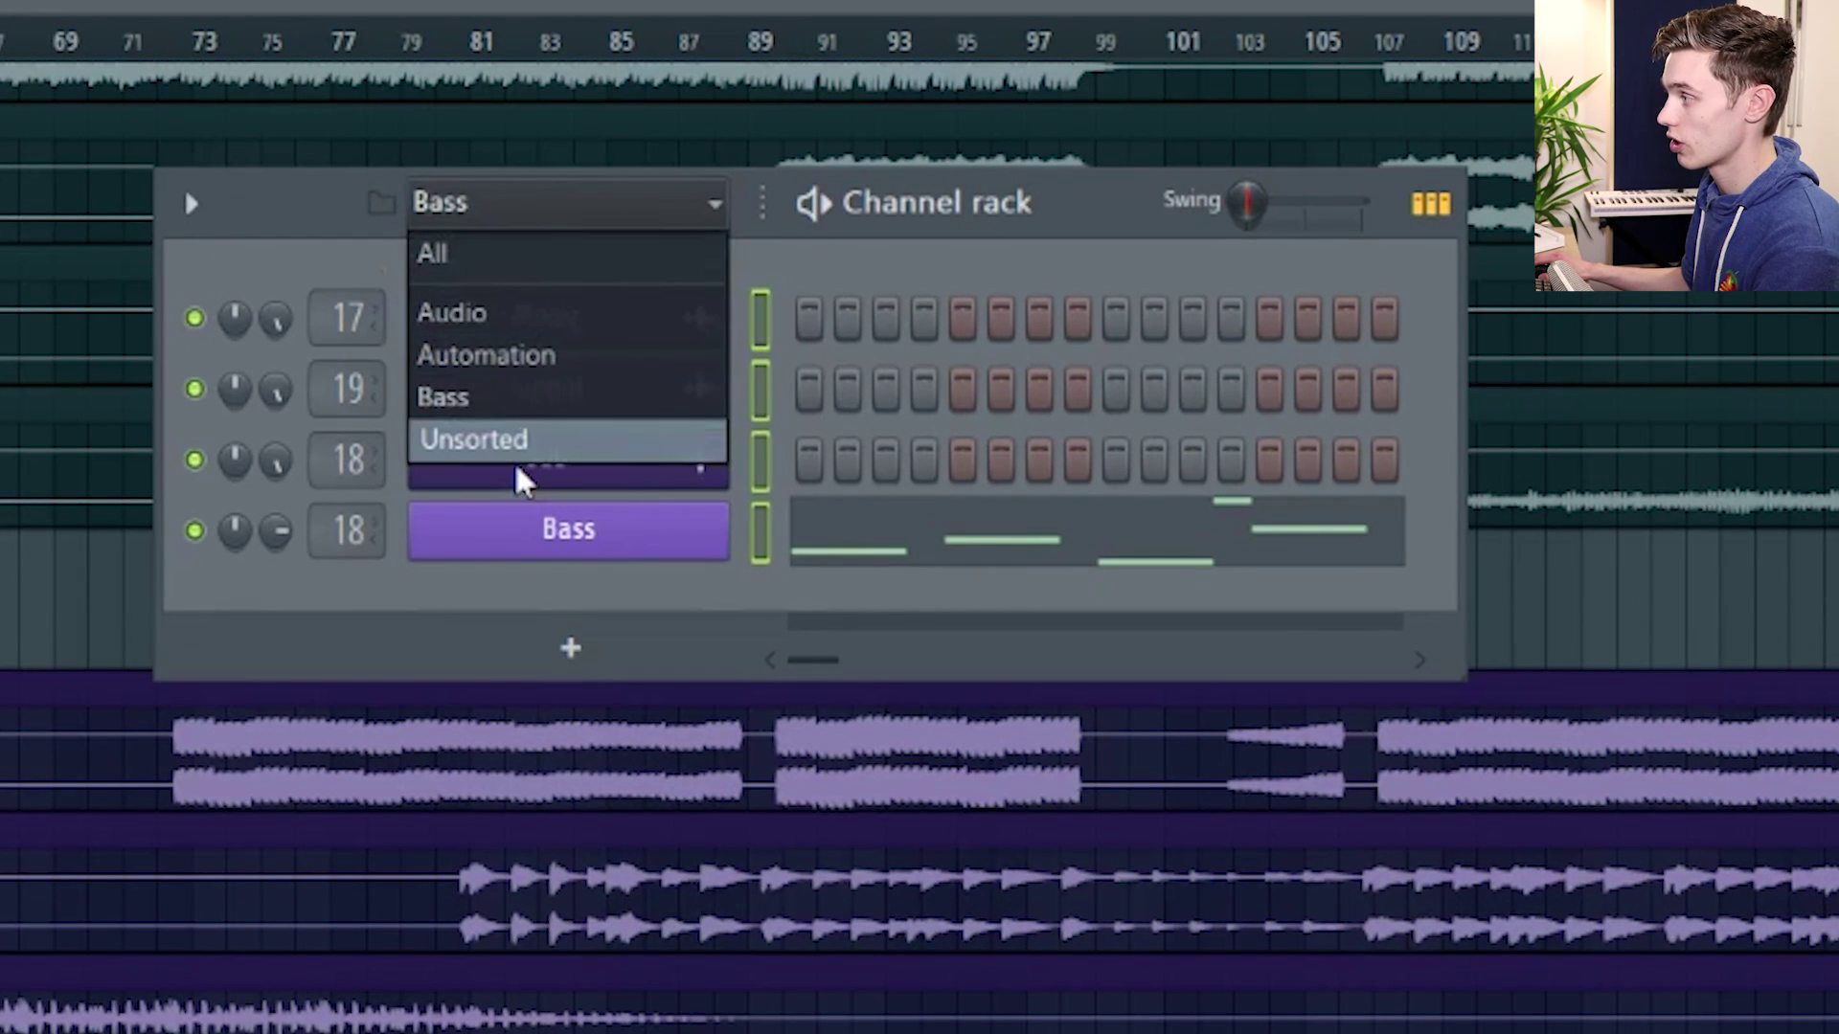
{"action": "left_click", "coordinate": [479, 398]}
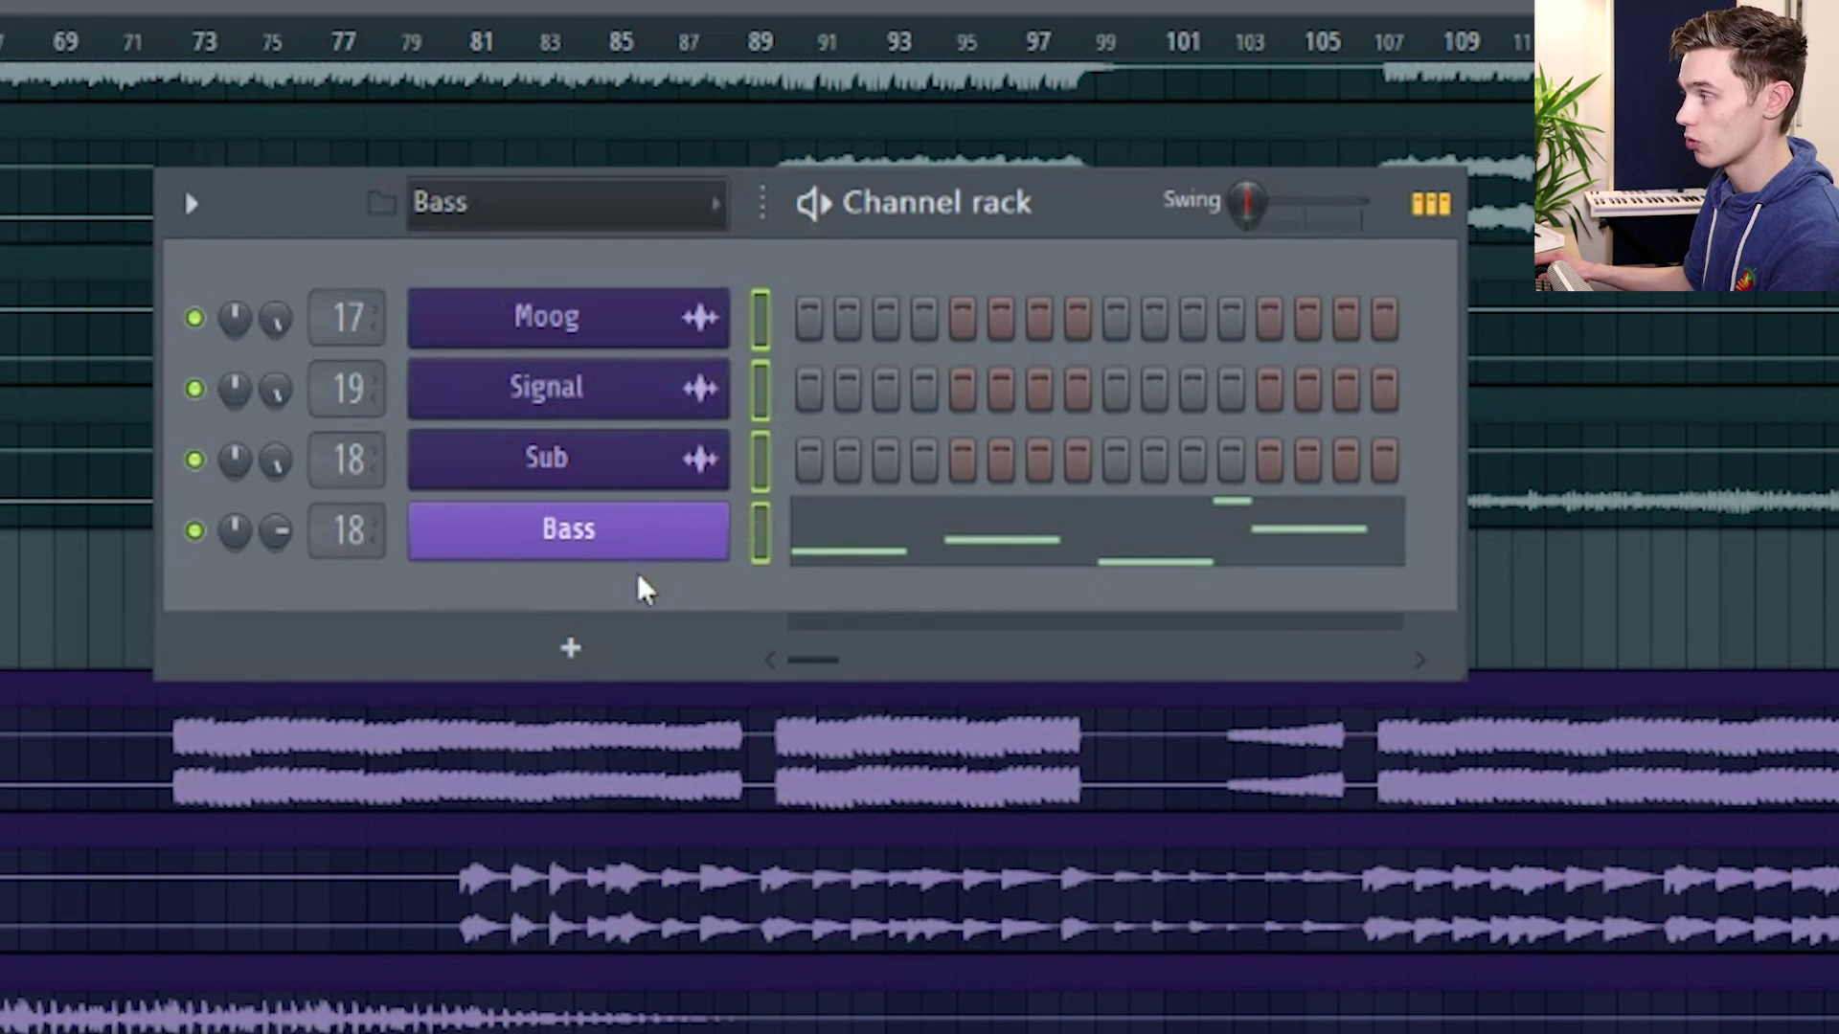
{"action": "left_click", "coordinate": [691, 207]}
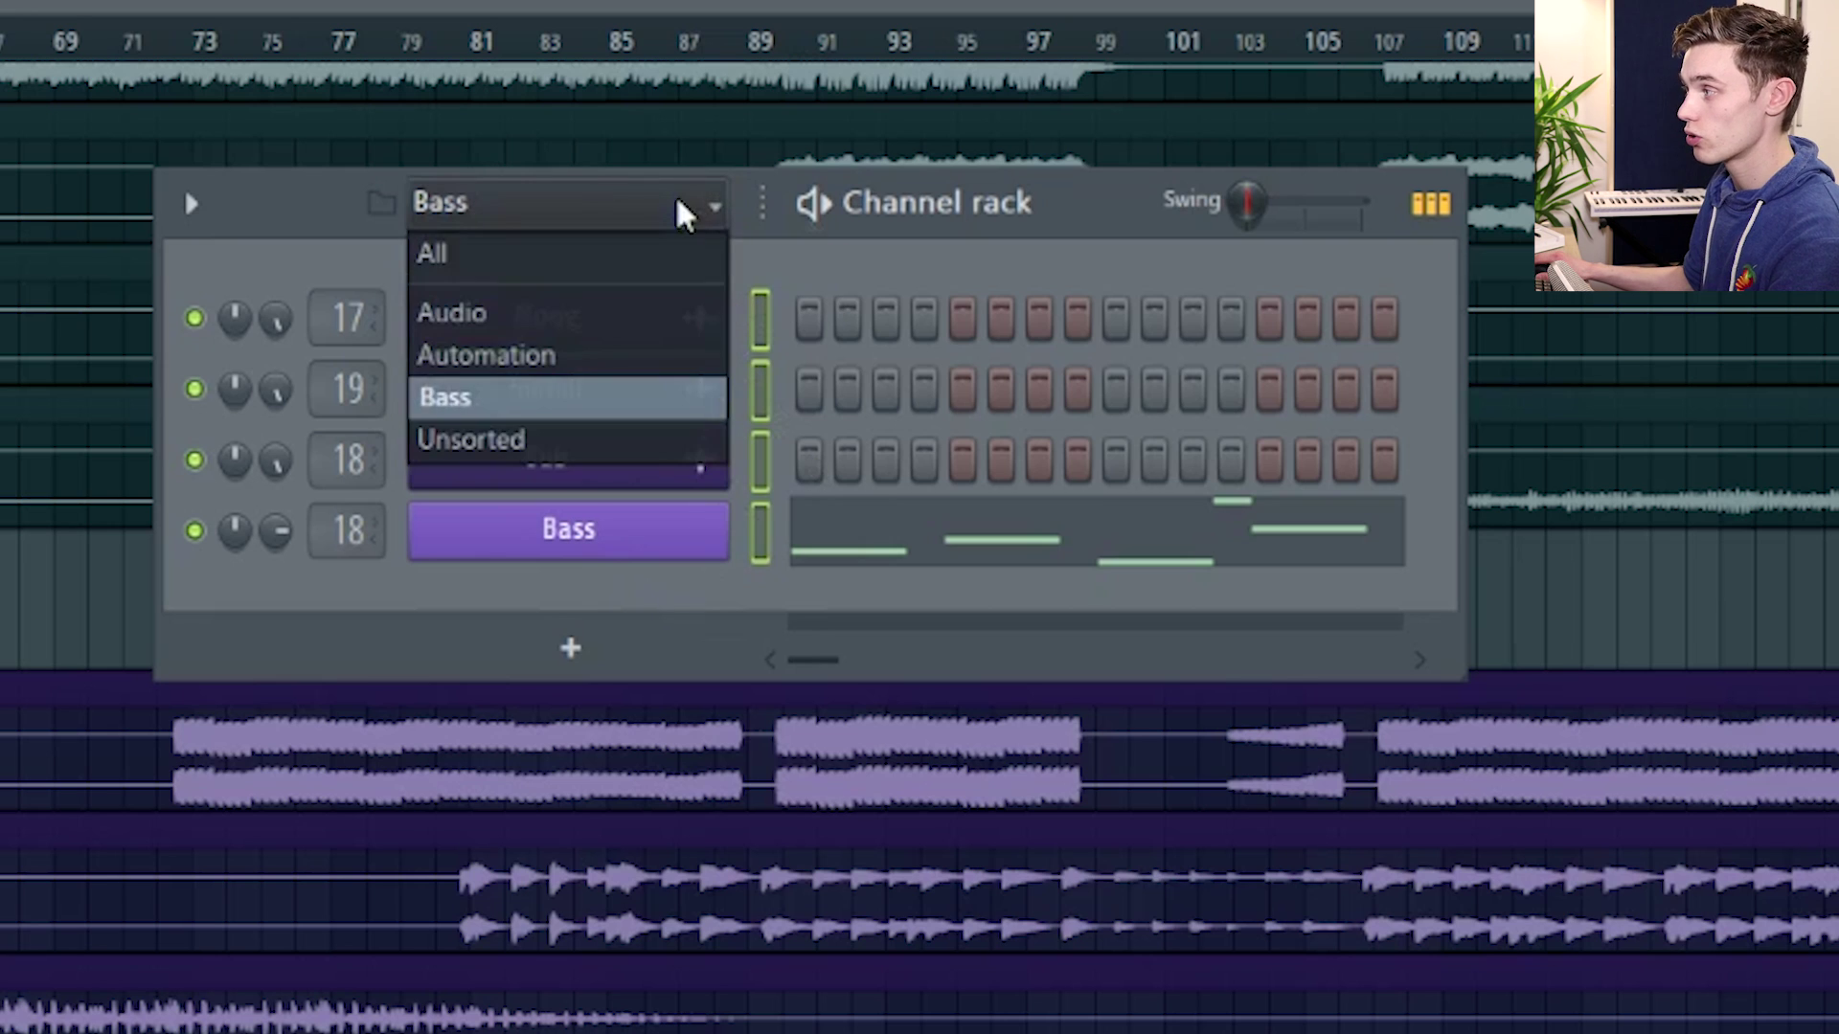
{"action": "left_click", "coordinate": [637, 254]}
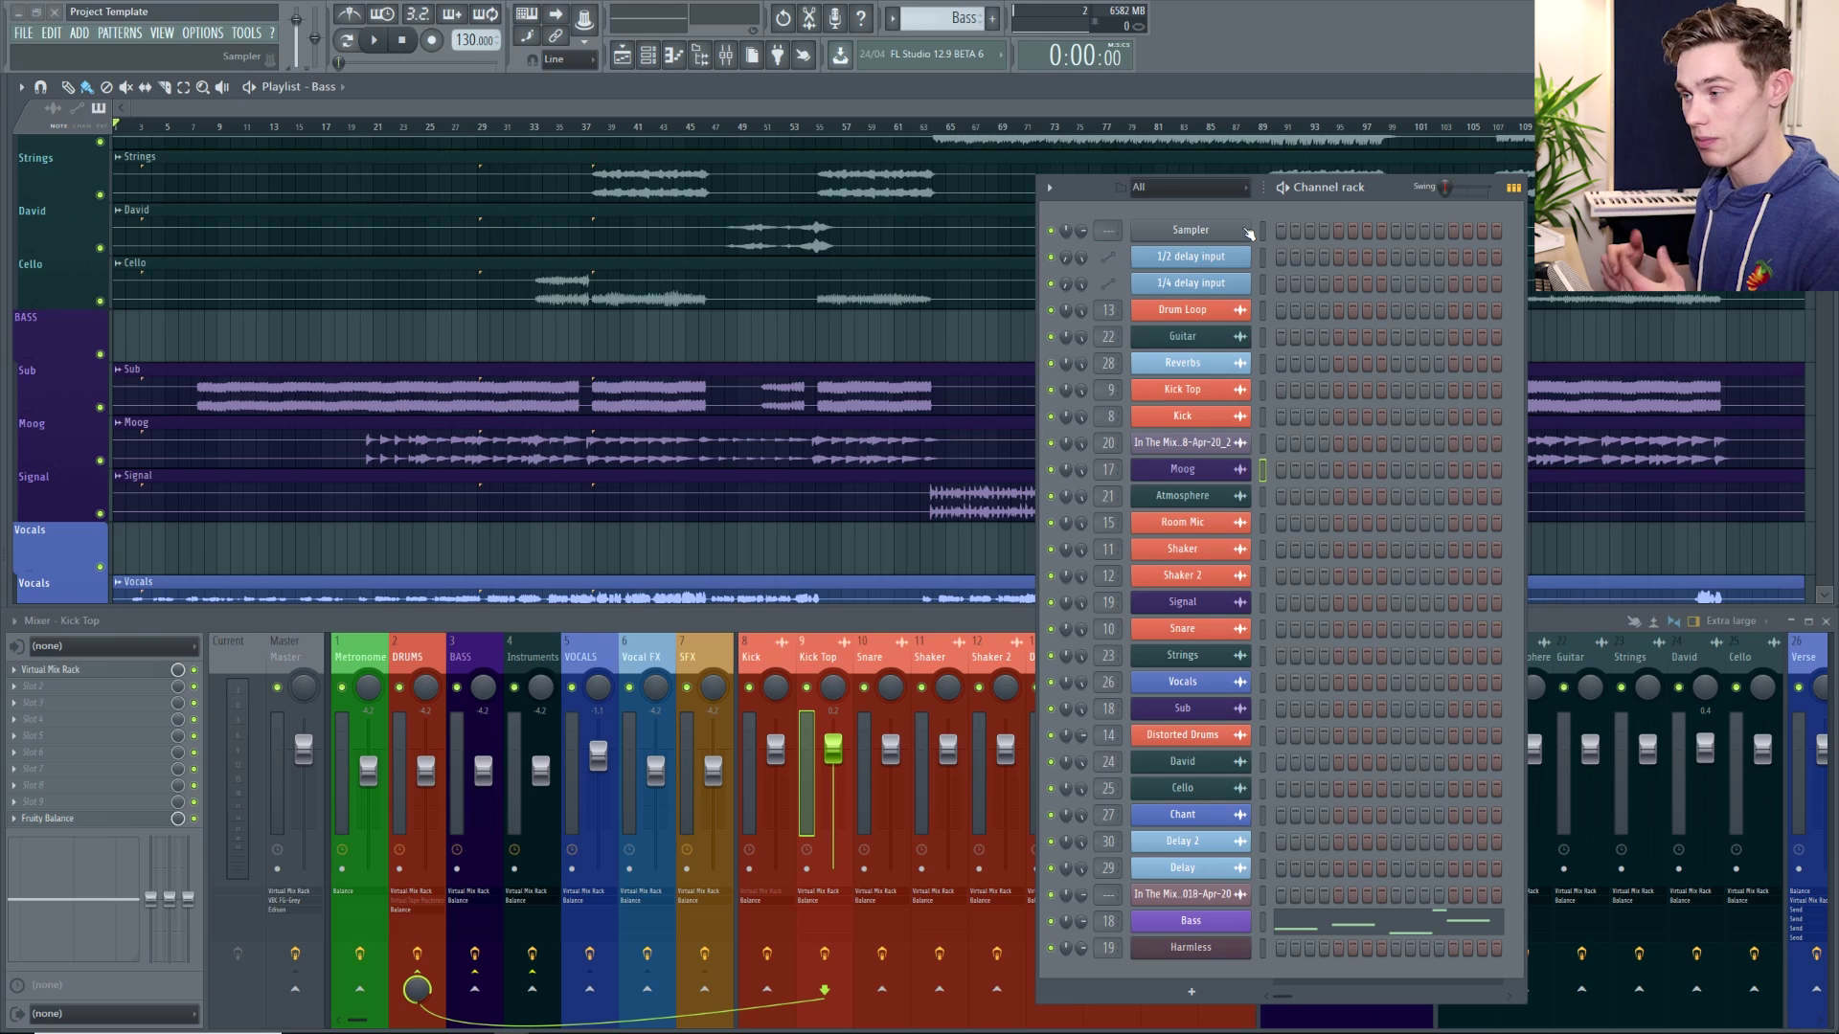
- Close the channel rack and mixer, enlarge the playlist, and place Sub just below BASS
{"action": "key", "text": "F6"}
{"action": "scroll", "coordinate": [658, 483], "scroll_direction": "down", "scroll_amount": 1}
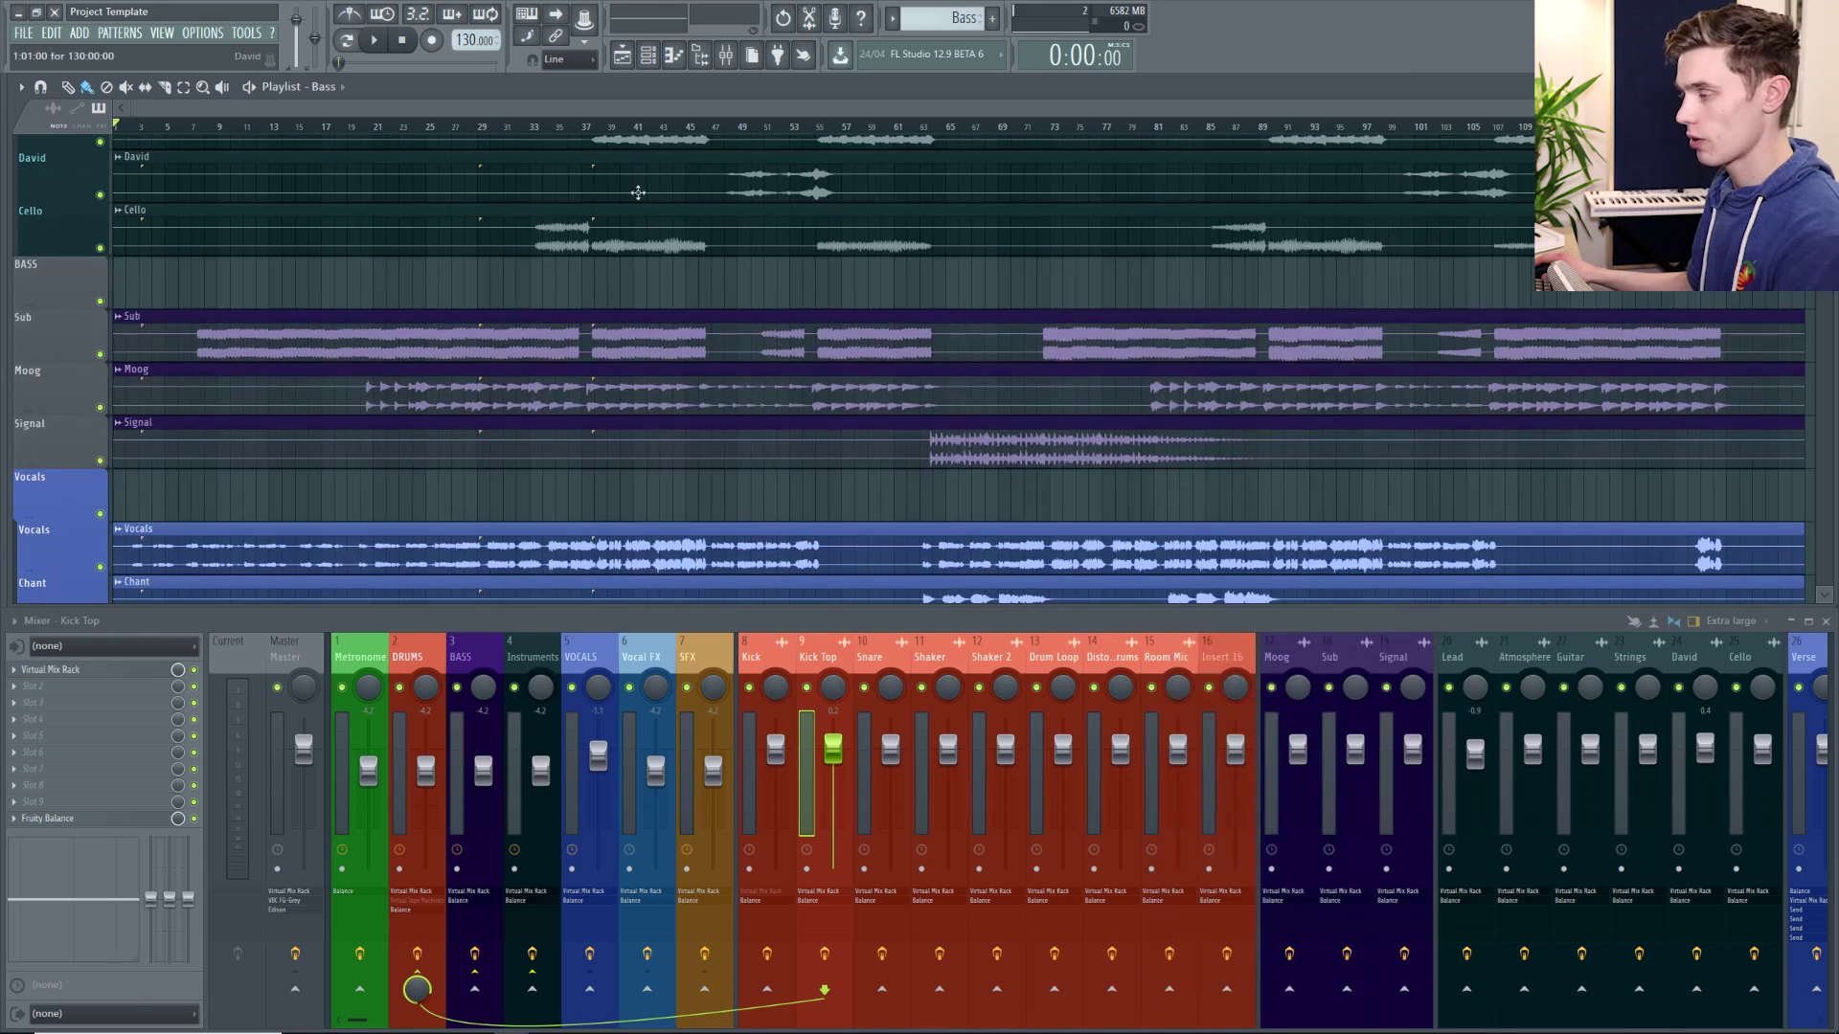
{"action": "key", "text": "F9"}
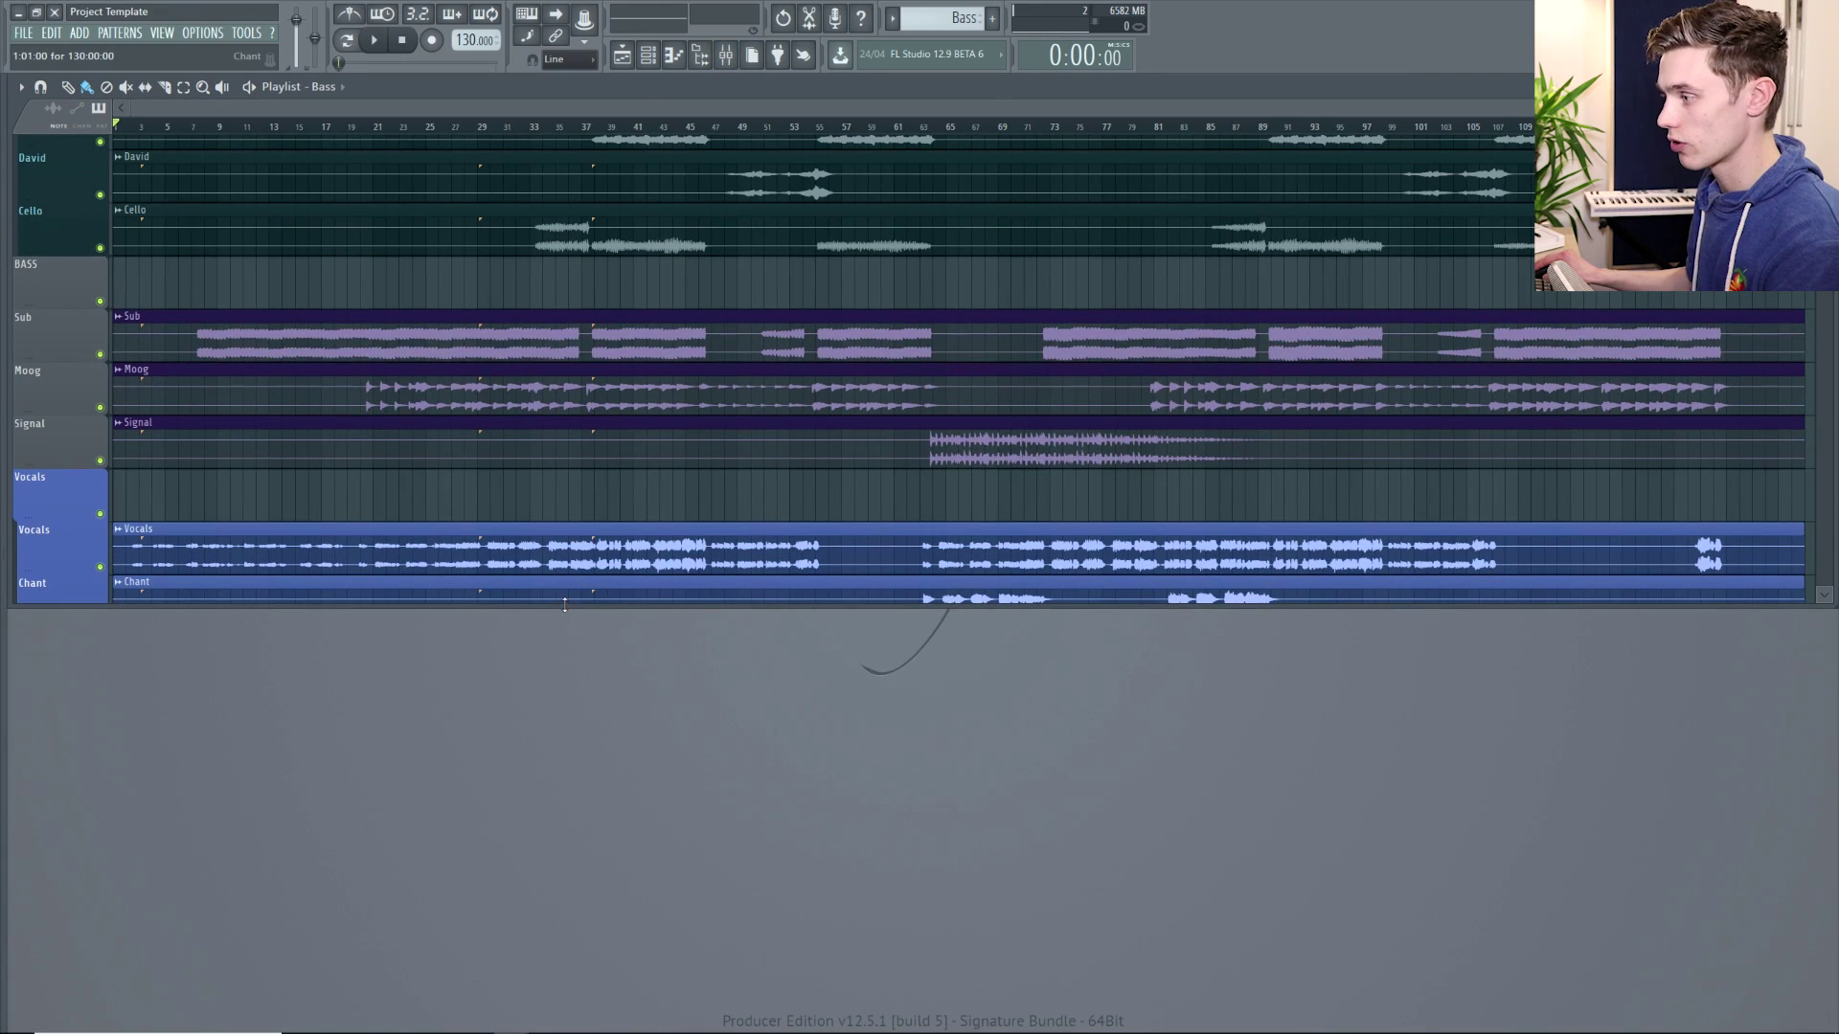
{"action": "left_click_drag", "start_coordinate": [565, 609], "coordinate": [505, 1029]}
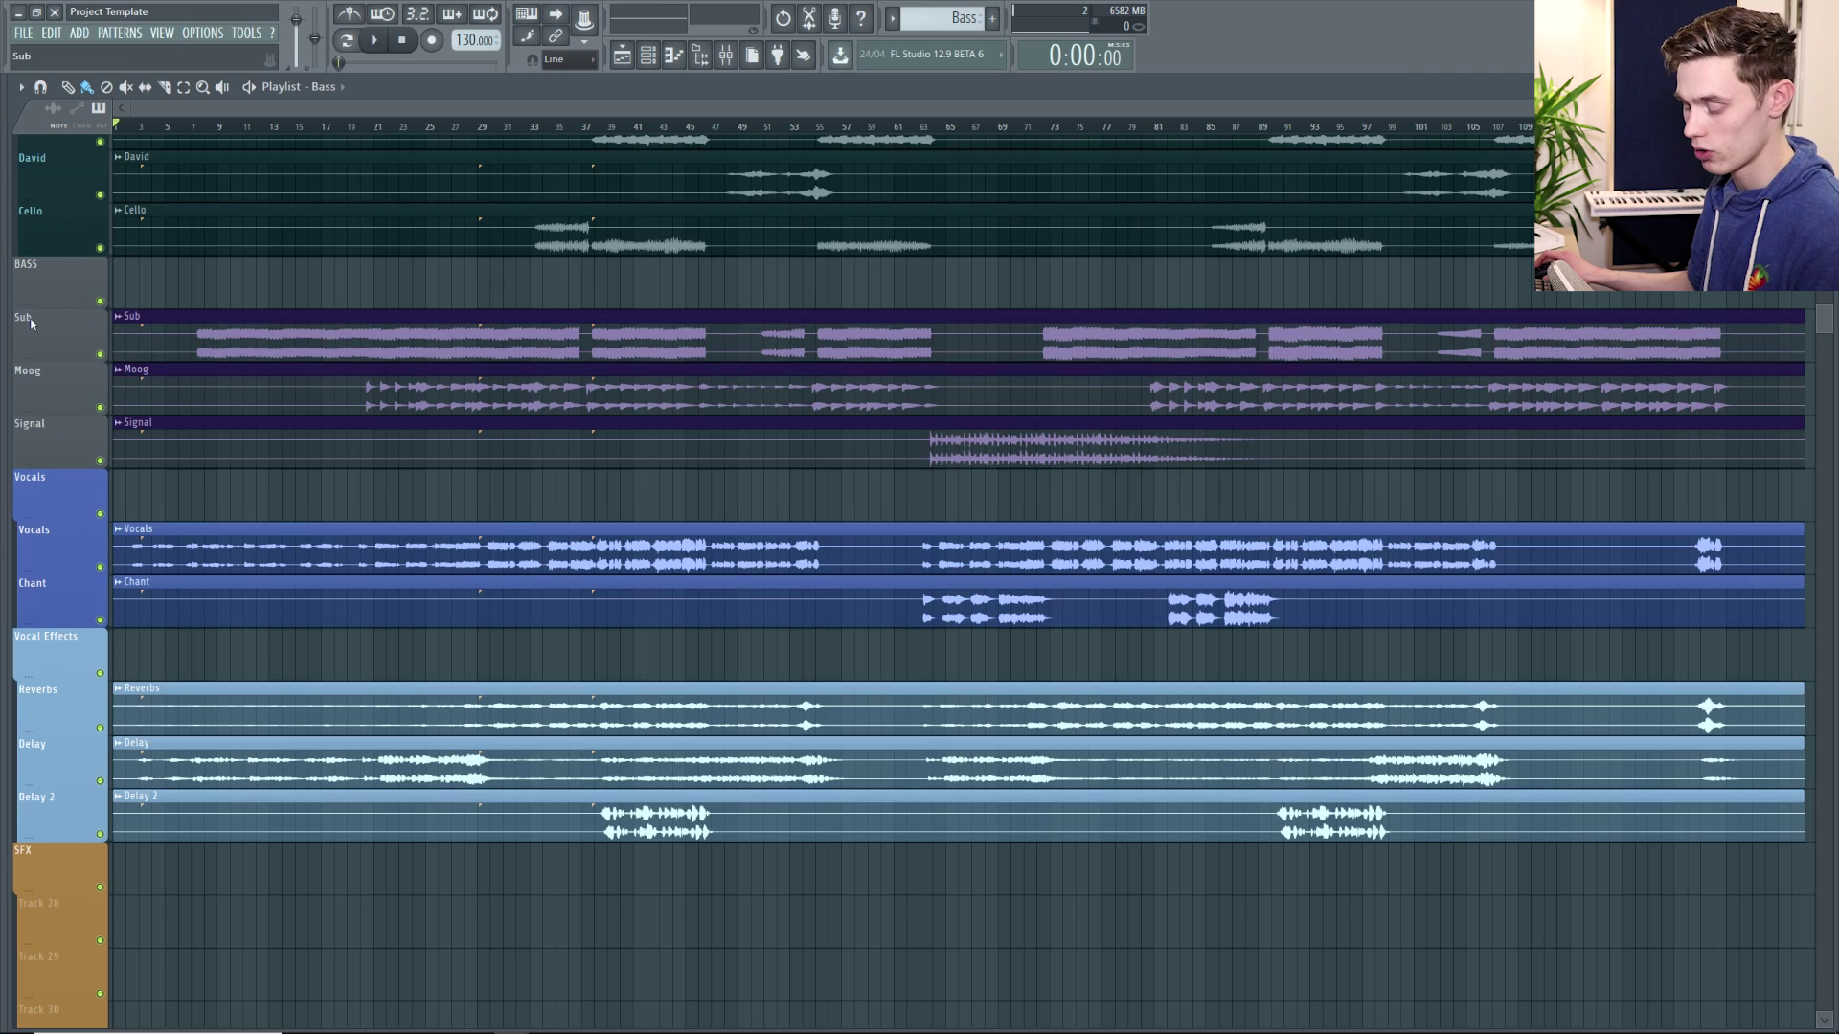
{"action": "left_click_drag", "start_coordinate": [21, 305], "coordinate": [50, 280]}
{"action": "scroll", "coordinate": [50, 383], "scroll_direction": "up", "scroll_amount": 4}
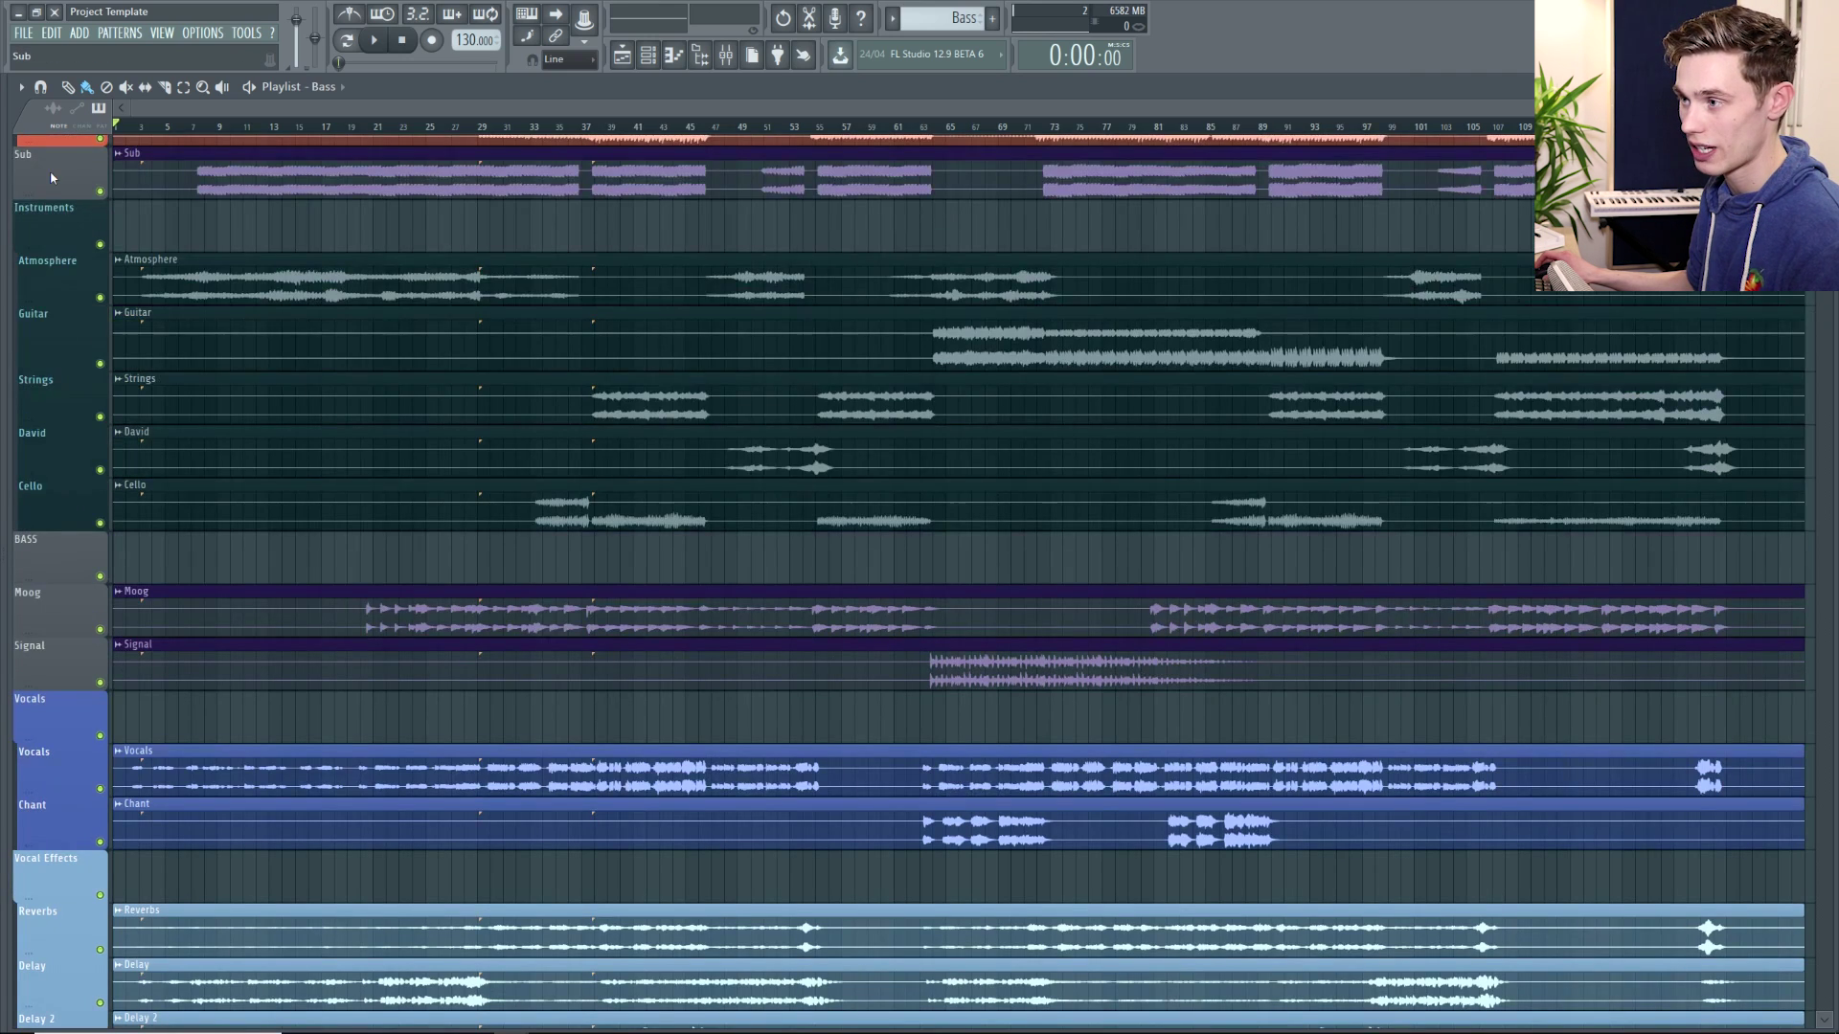
{"action": "left_click_drag", "start_coordinate": [49, 510], "coordinate": [53, 562]}
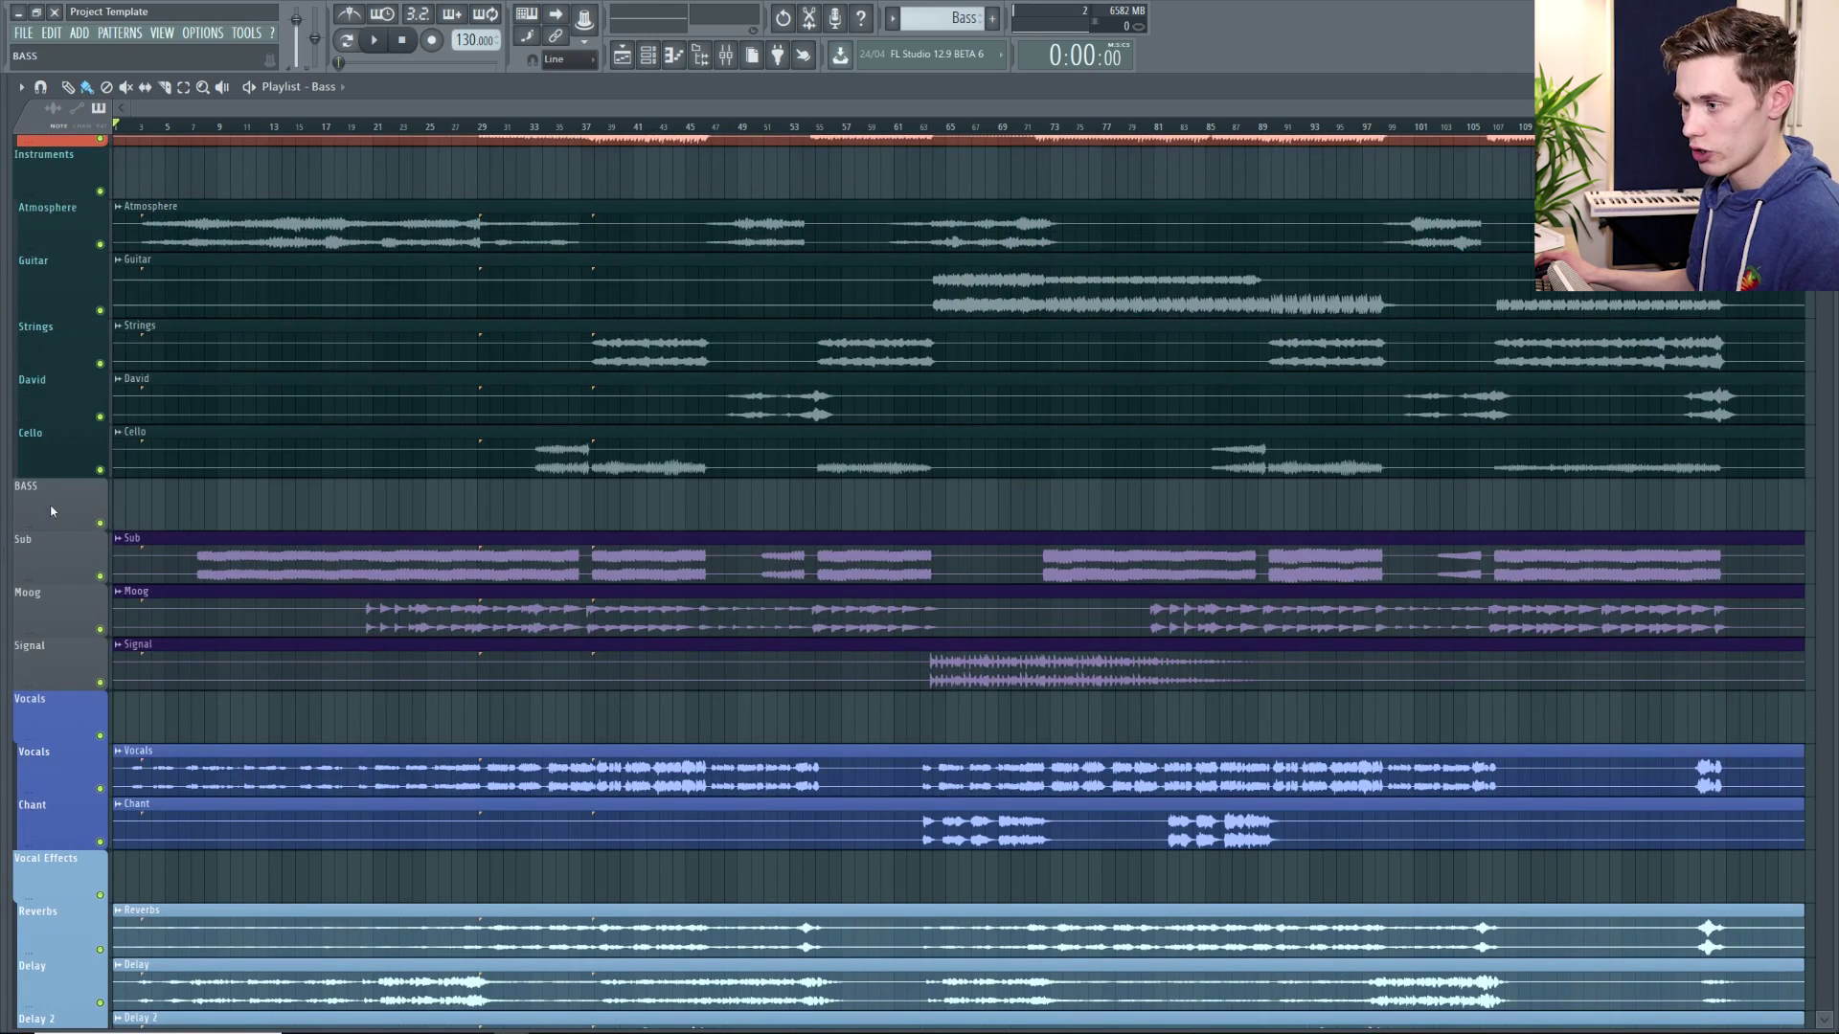
- Group the Sub, Moog and Signal tracks with the track above and reposition the BASS group
{"action": "right_click", "coordinate": [51, 562]}
{"action": "left_click", "coordinate": [121, 680]}
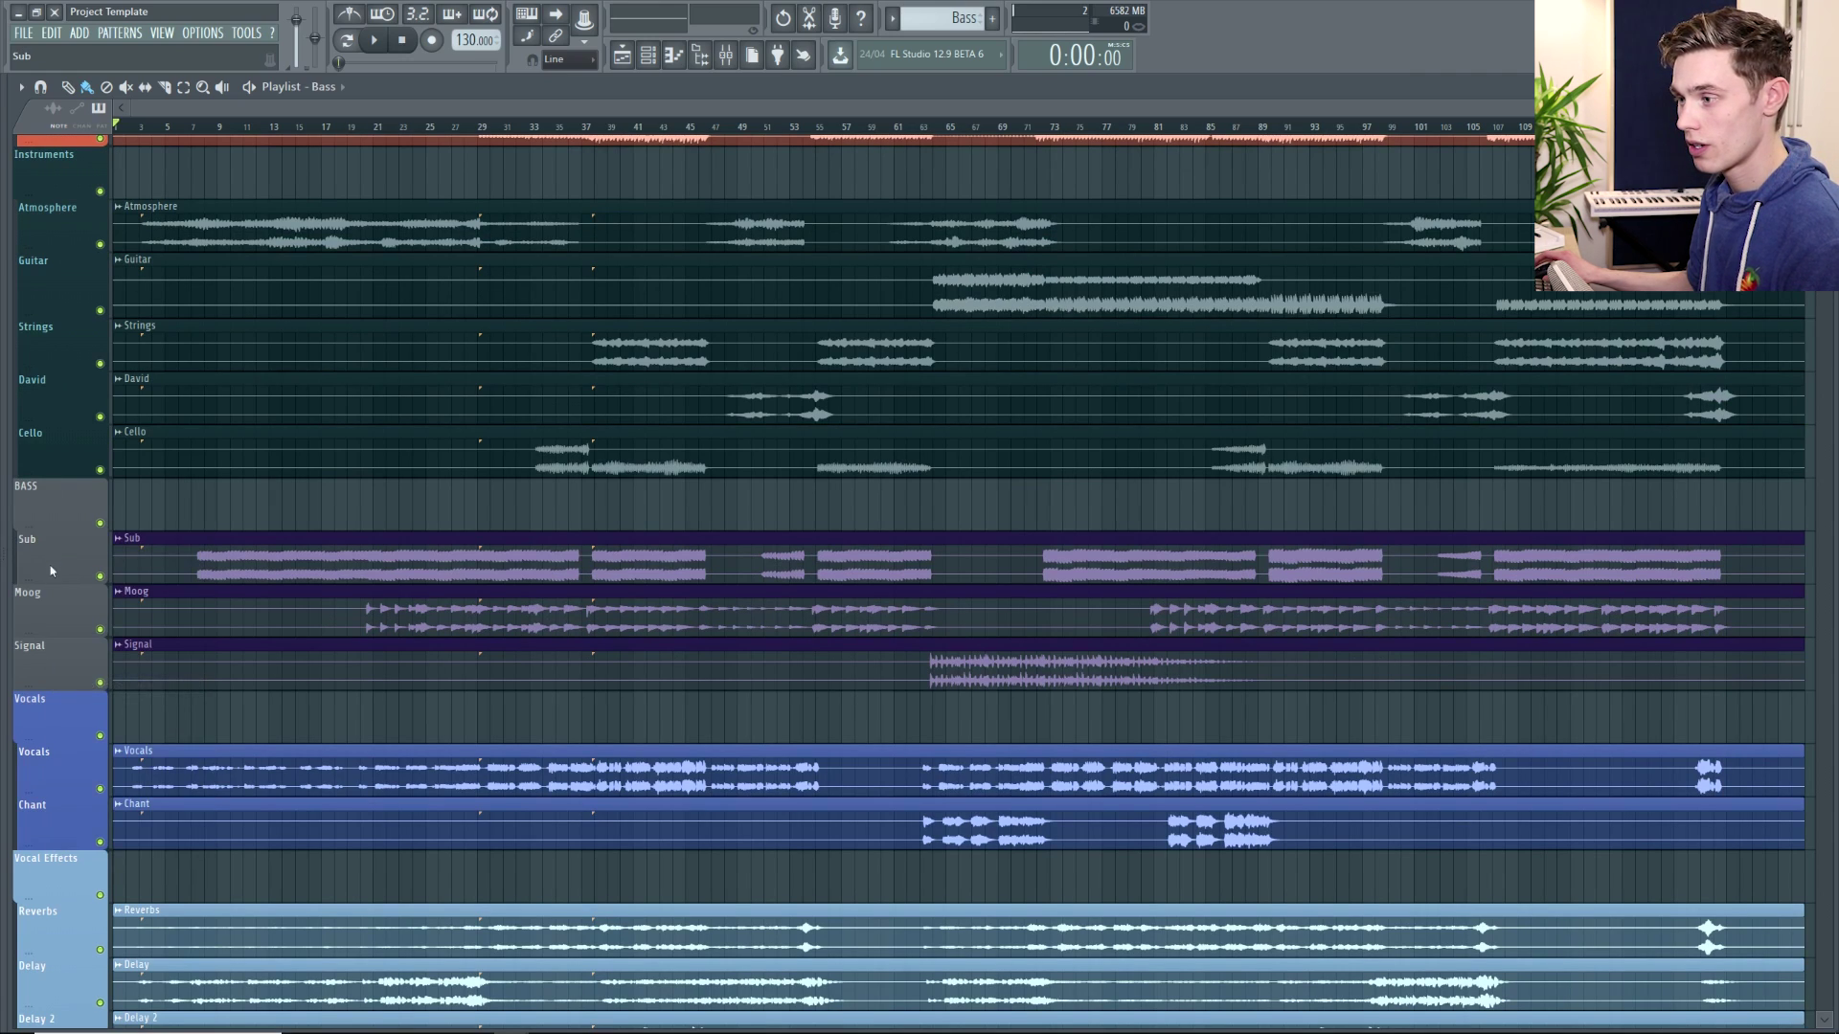
{"action": "right_click", "coordinate": [54, 610]}
{"action": "left_click", "coordinate": [121, 738]}
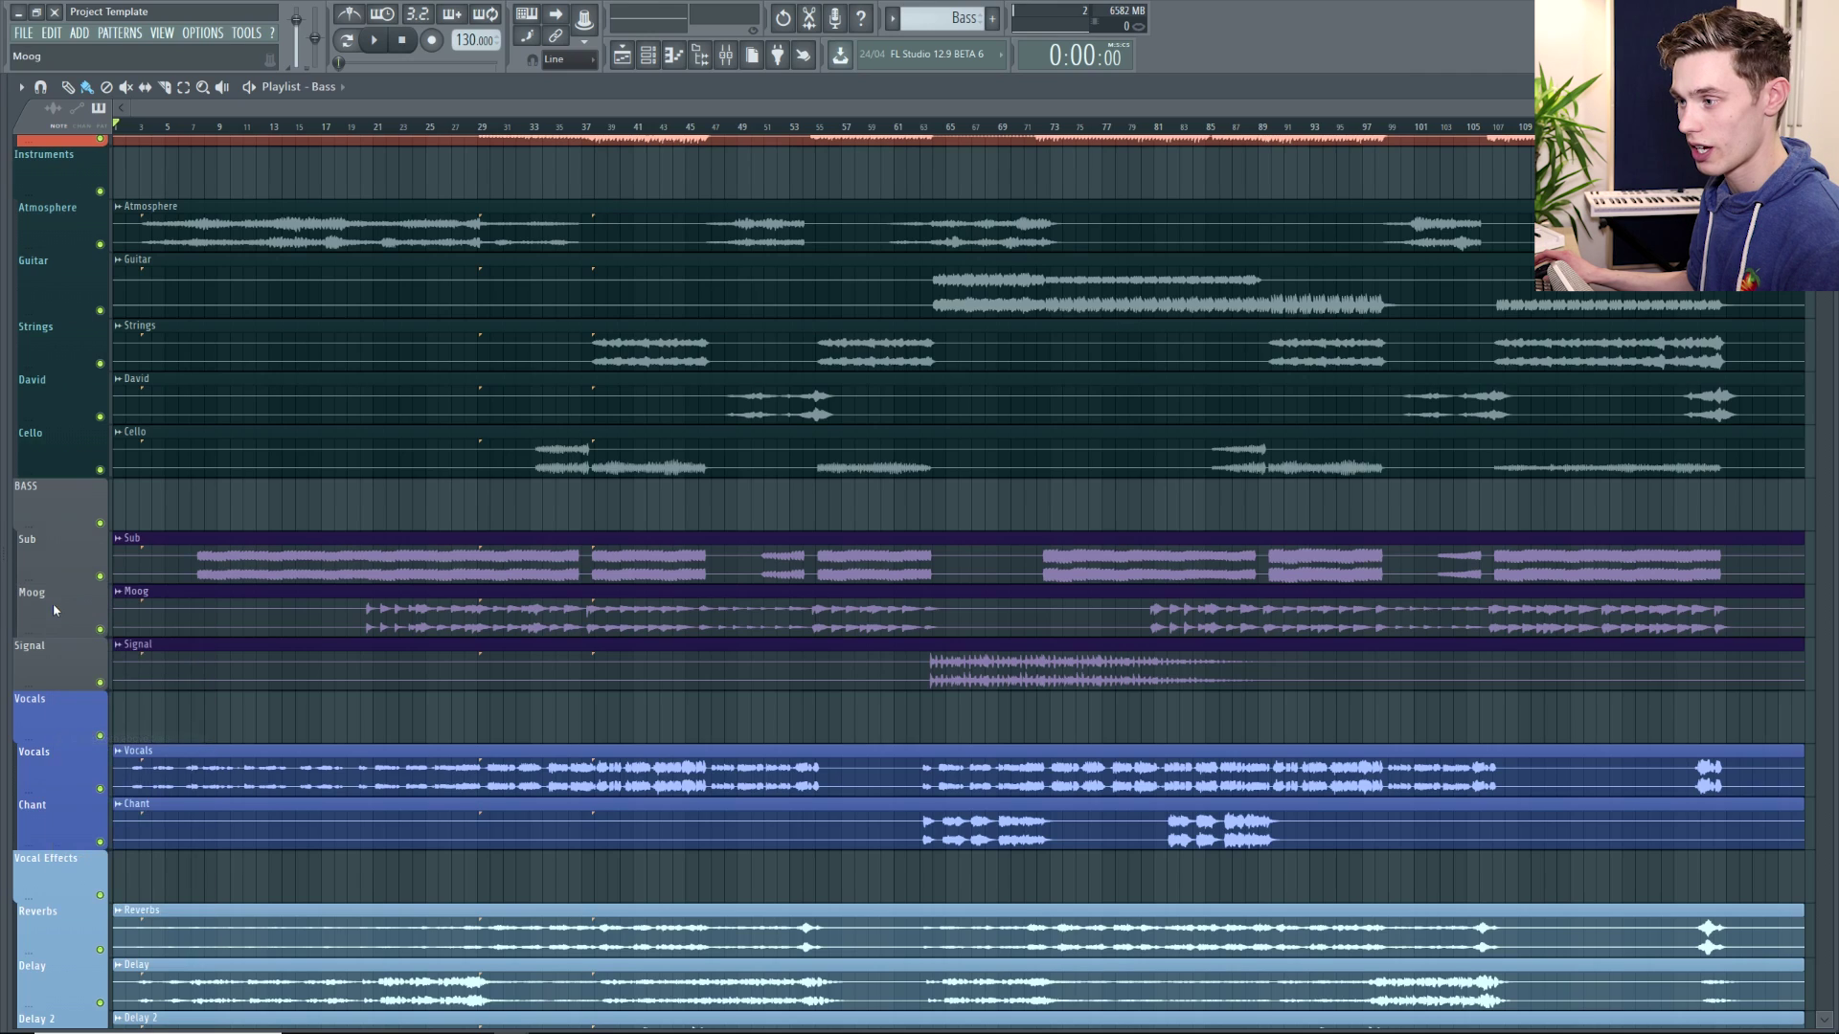
{"action": "right_click", "coordinate": [68, 661]}
{"action": "left_click", "coordinate": [135, 790]}
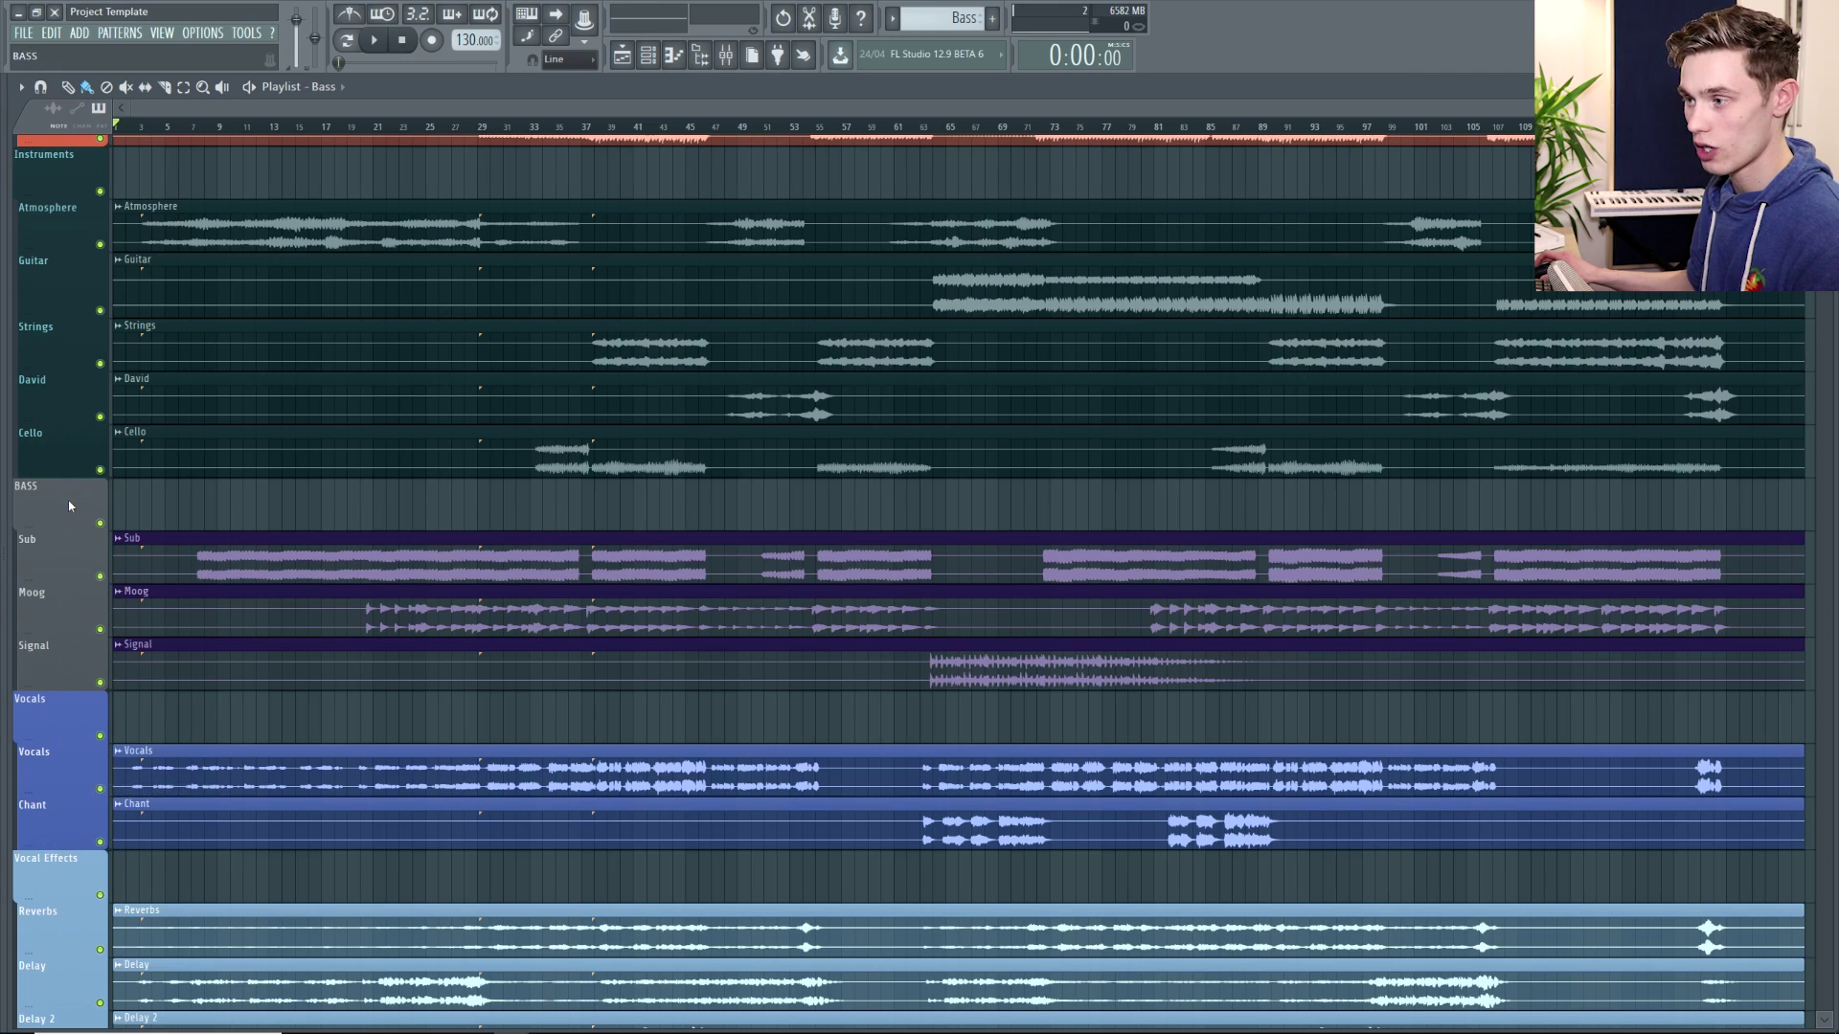
{"action": "mouse_move", "coordinate": [68, 501]}
{"action": "left_mouse_down"}
{"action": "mouse_move", "coordinate": [68, 172]}
{"action": "mouse_move", "coordinate": [69, 509]}
{"action": "left_mouse_up"}
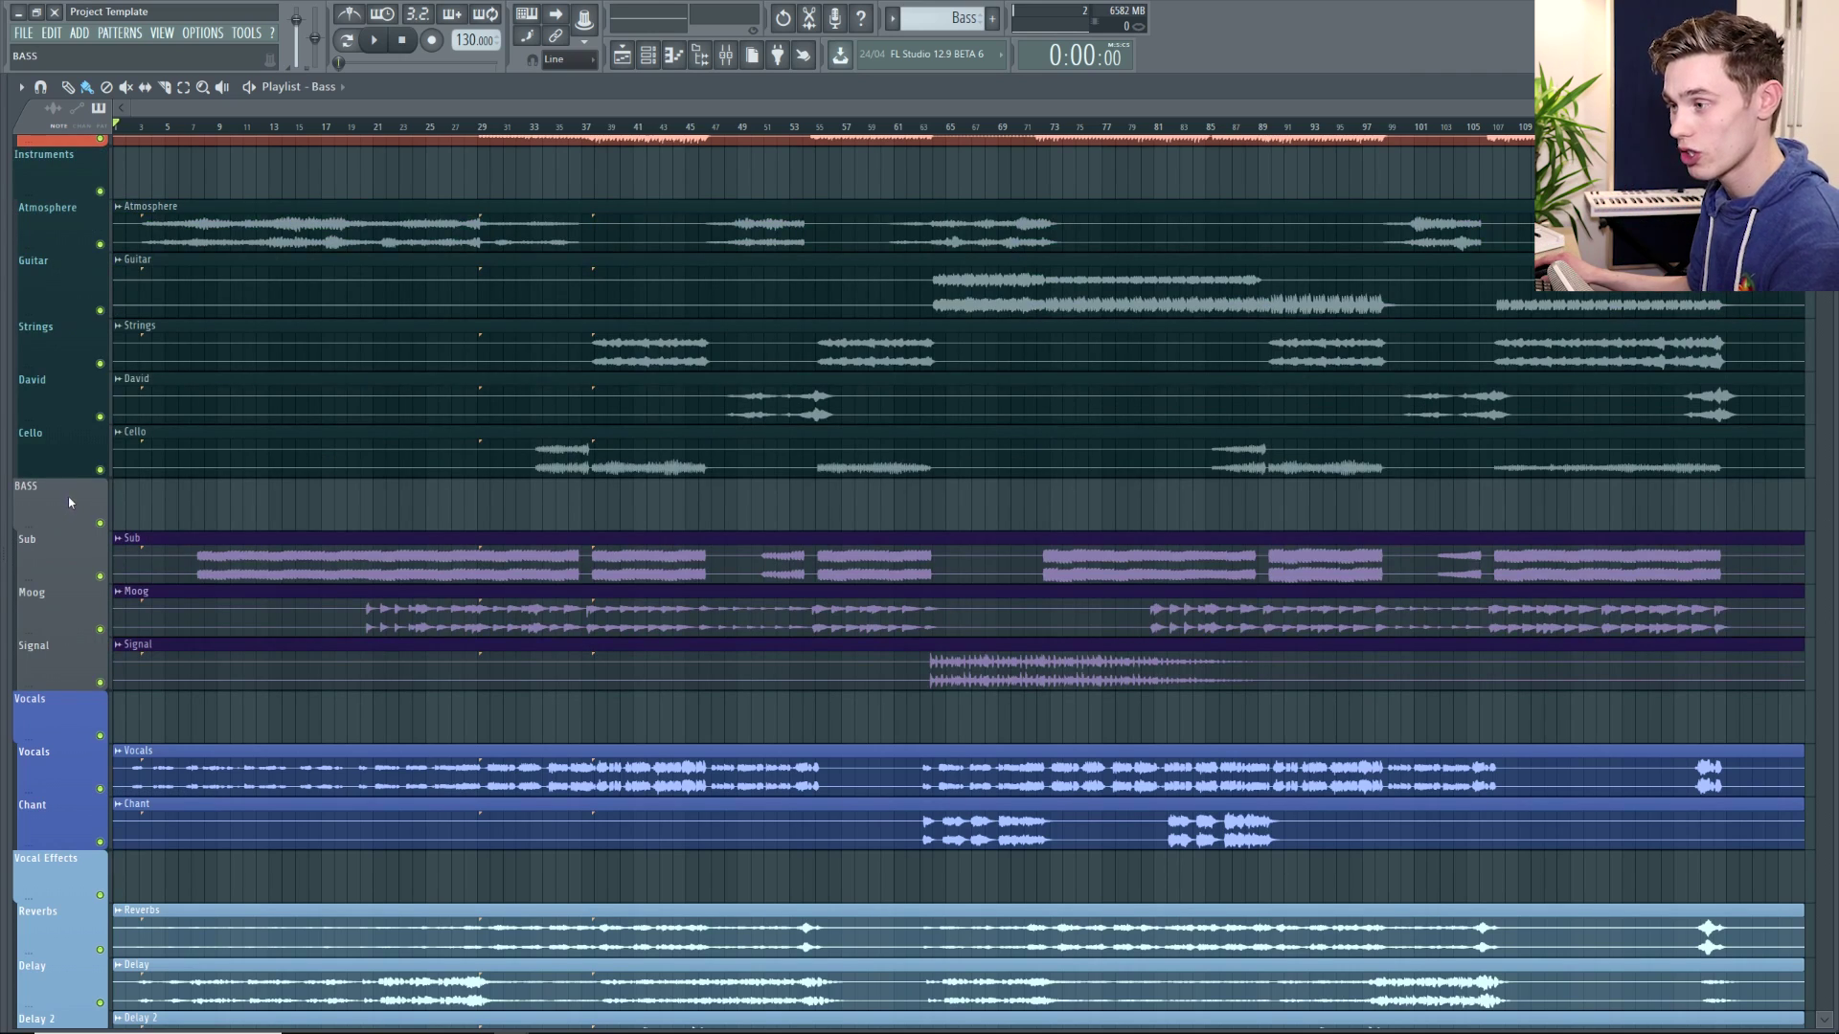
{"action": "right_click", "coordinate": [72, 482]}
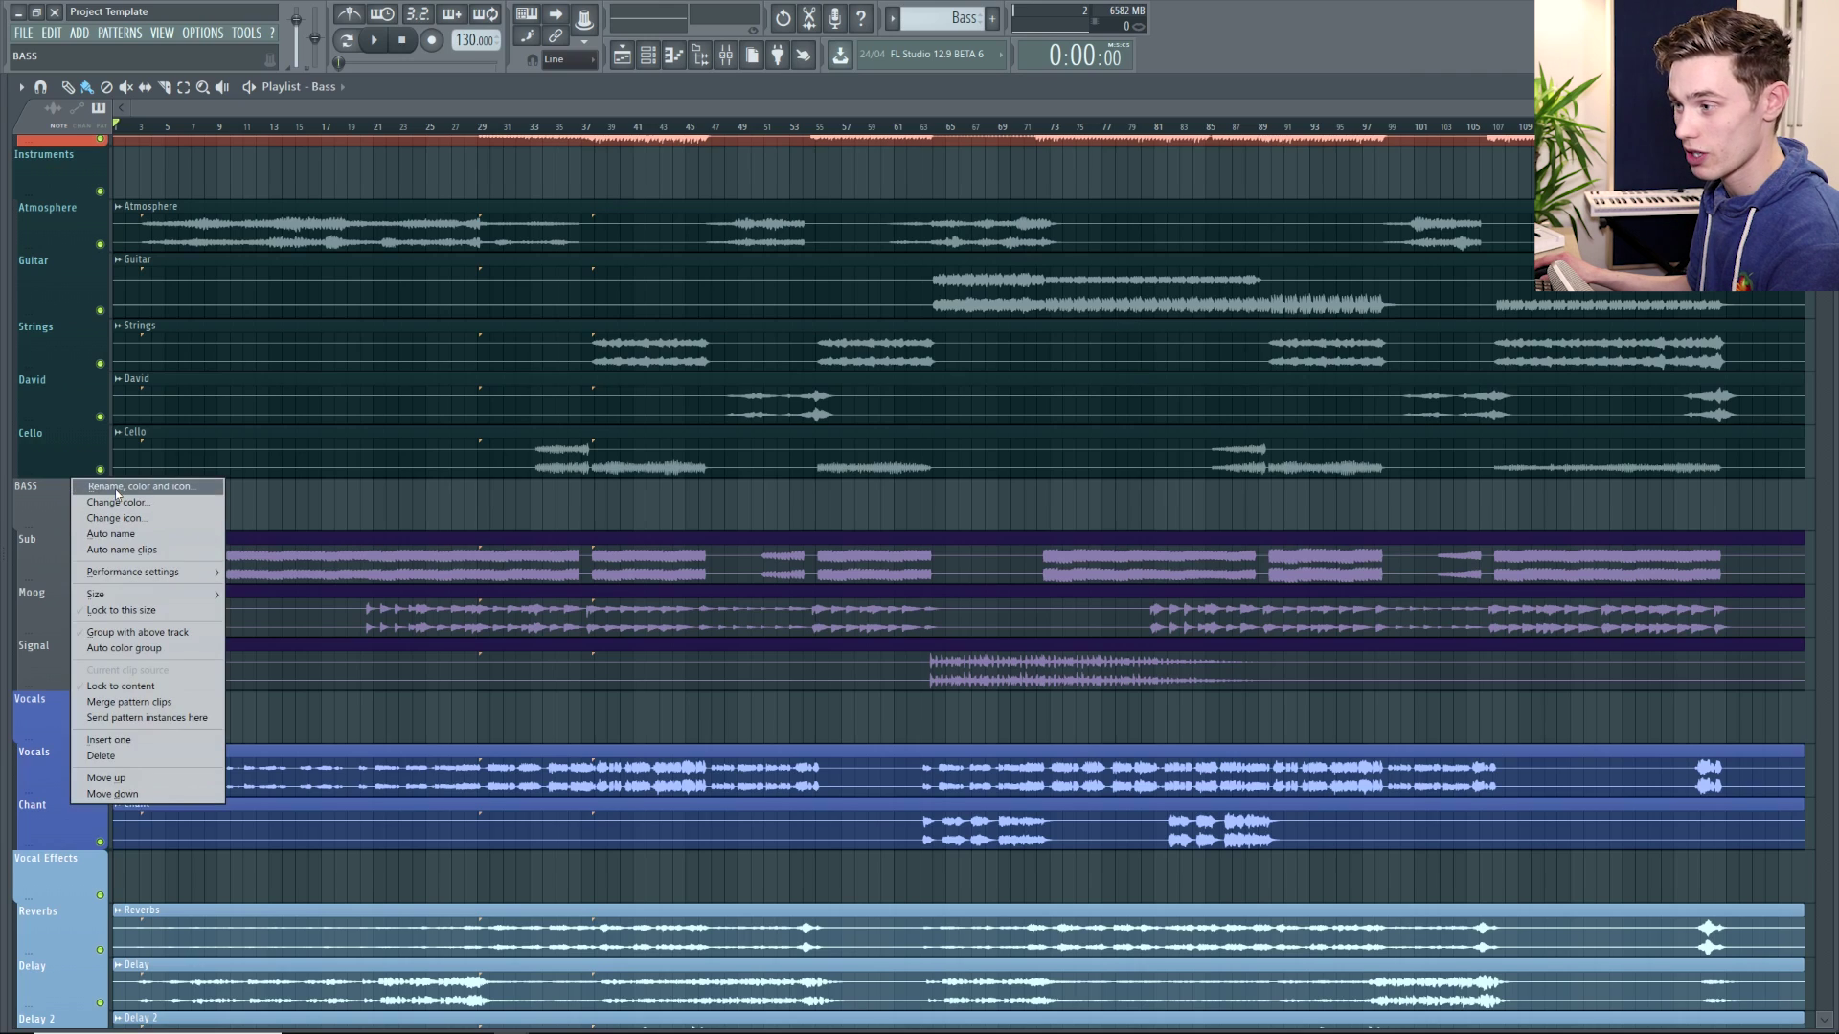
- Colour the BASS track purple, then apply Auto color group to its Sub, Moog and Signal tracks
{"action": "left_click", "coordinate": [115, 489]}
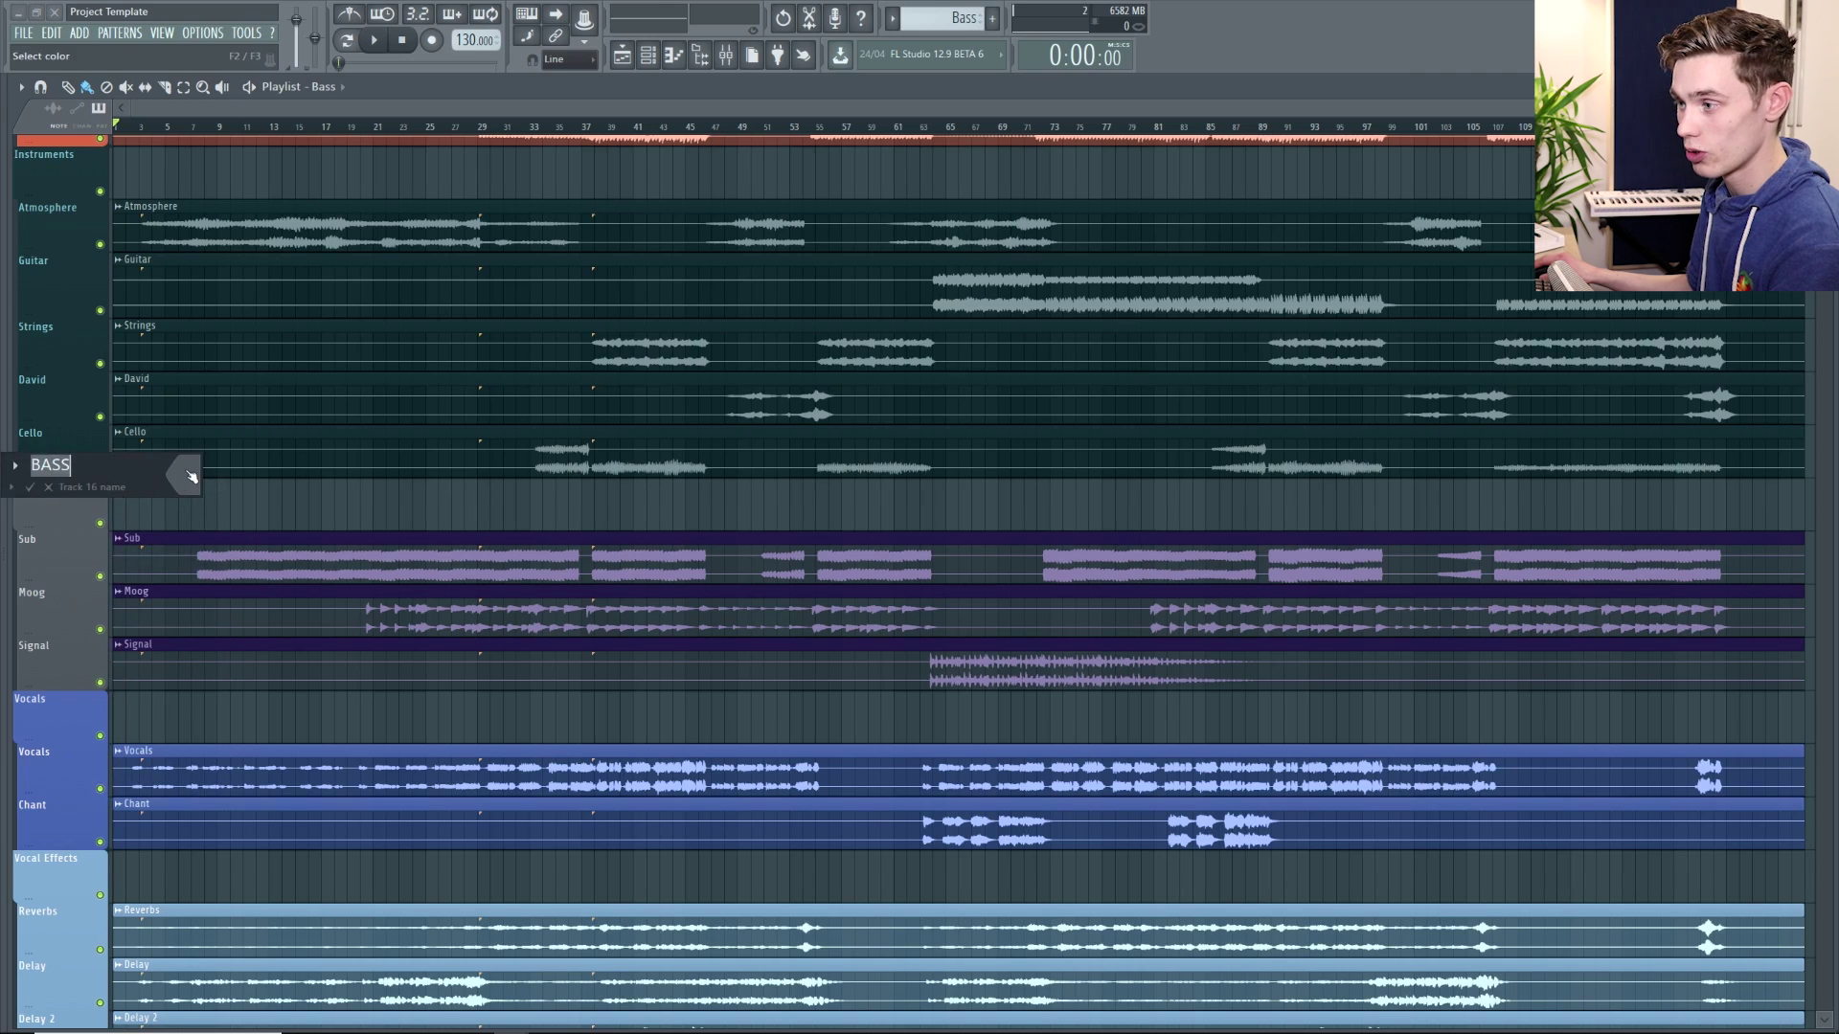
{"action": "left_click", "coordinate": [207, 522]}
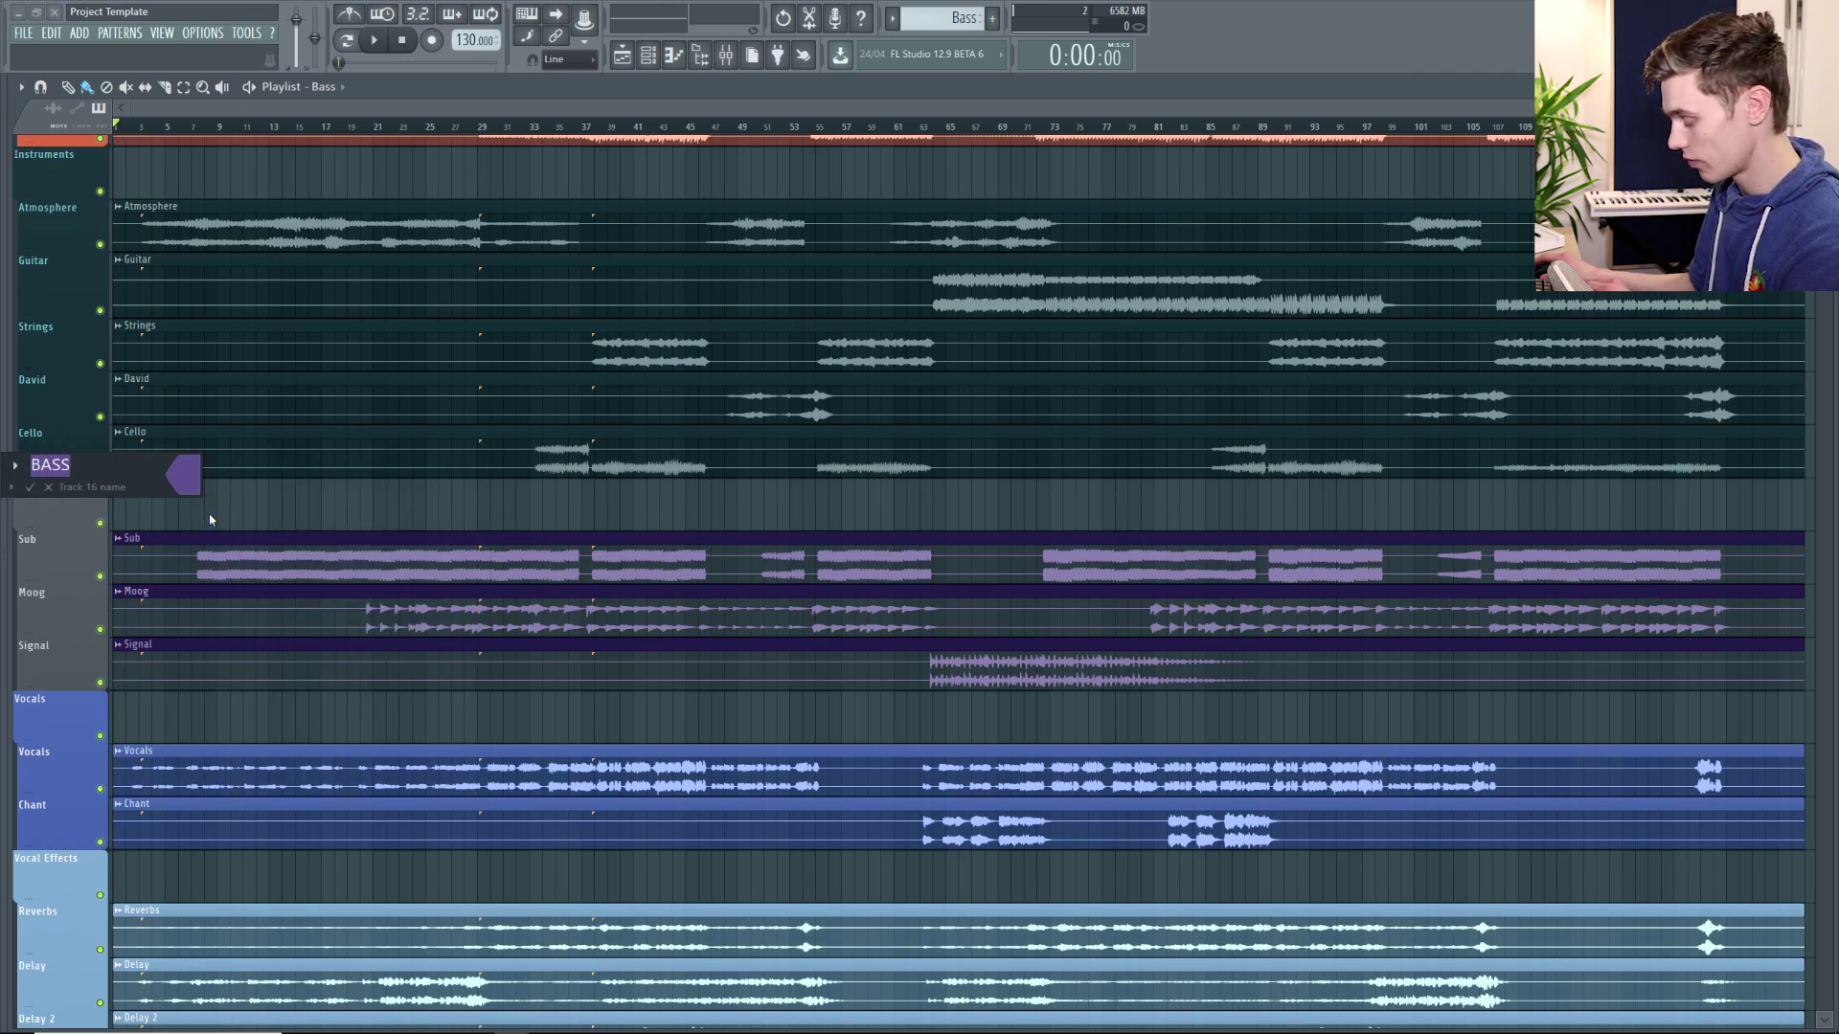
{"action": "left_click", "coordinate": [56, 505]}
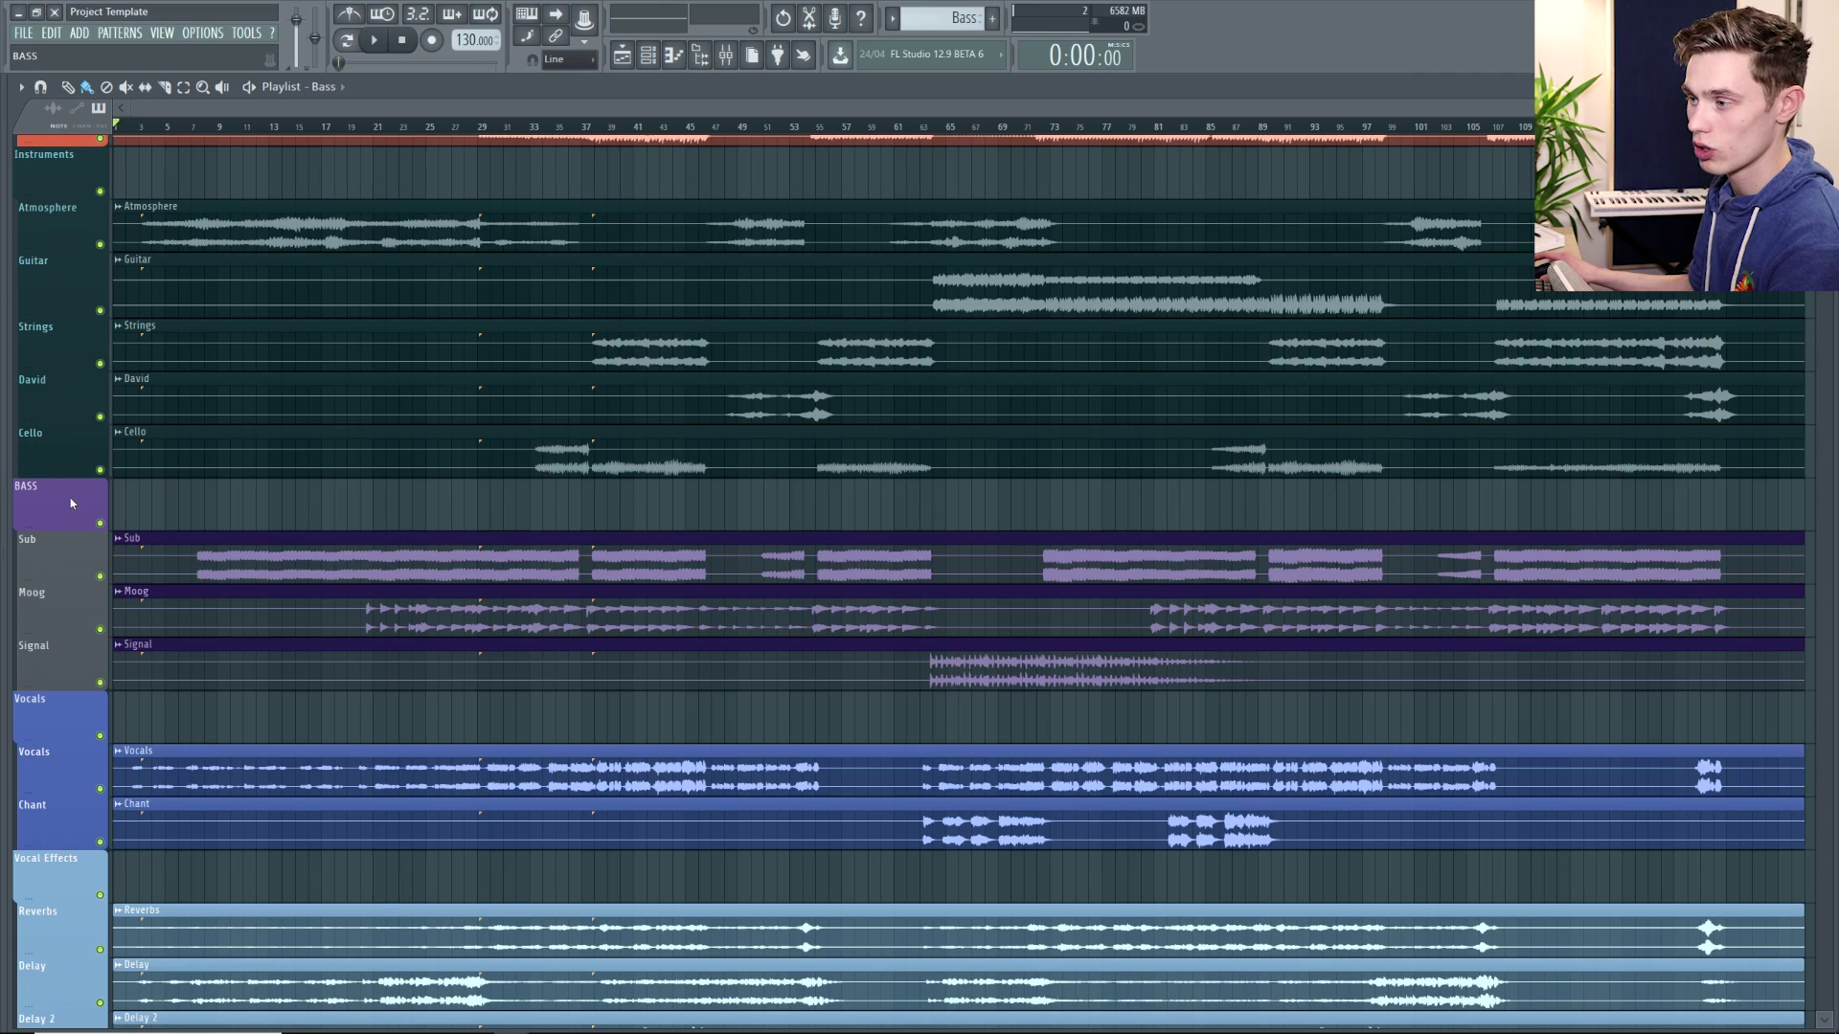
{"action": "right_click", "coordinate": [69, 505]}
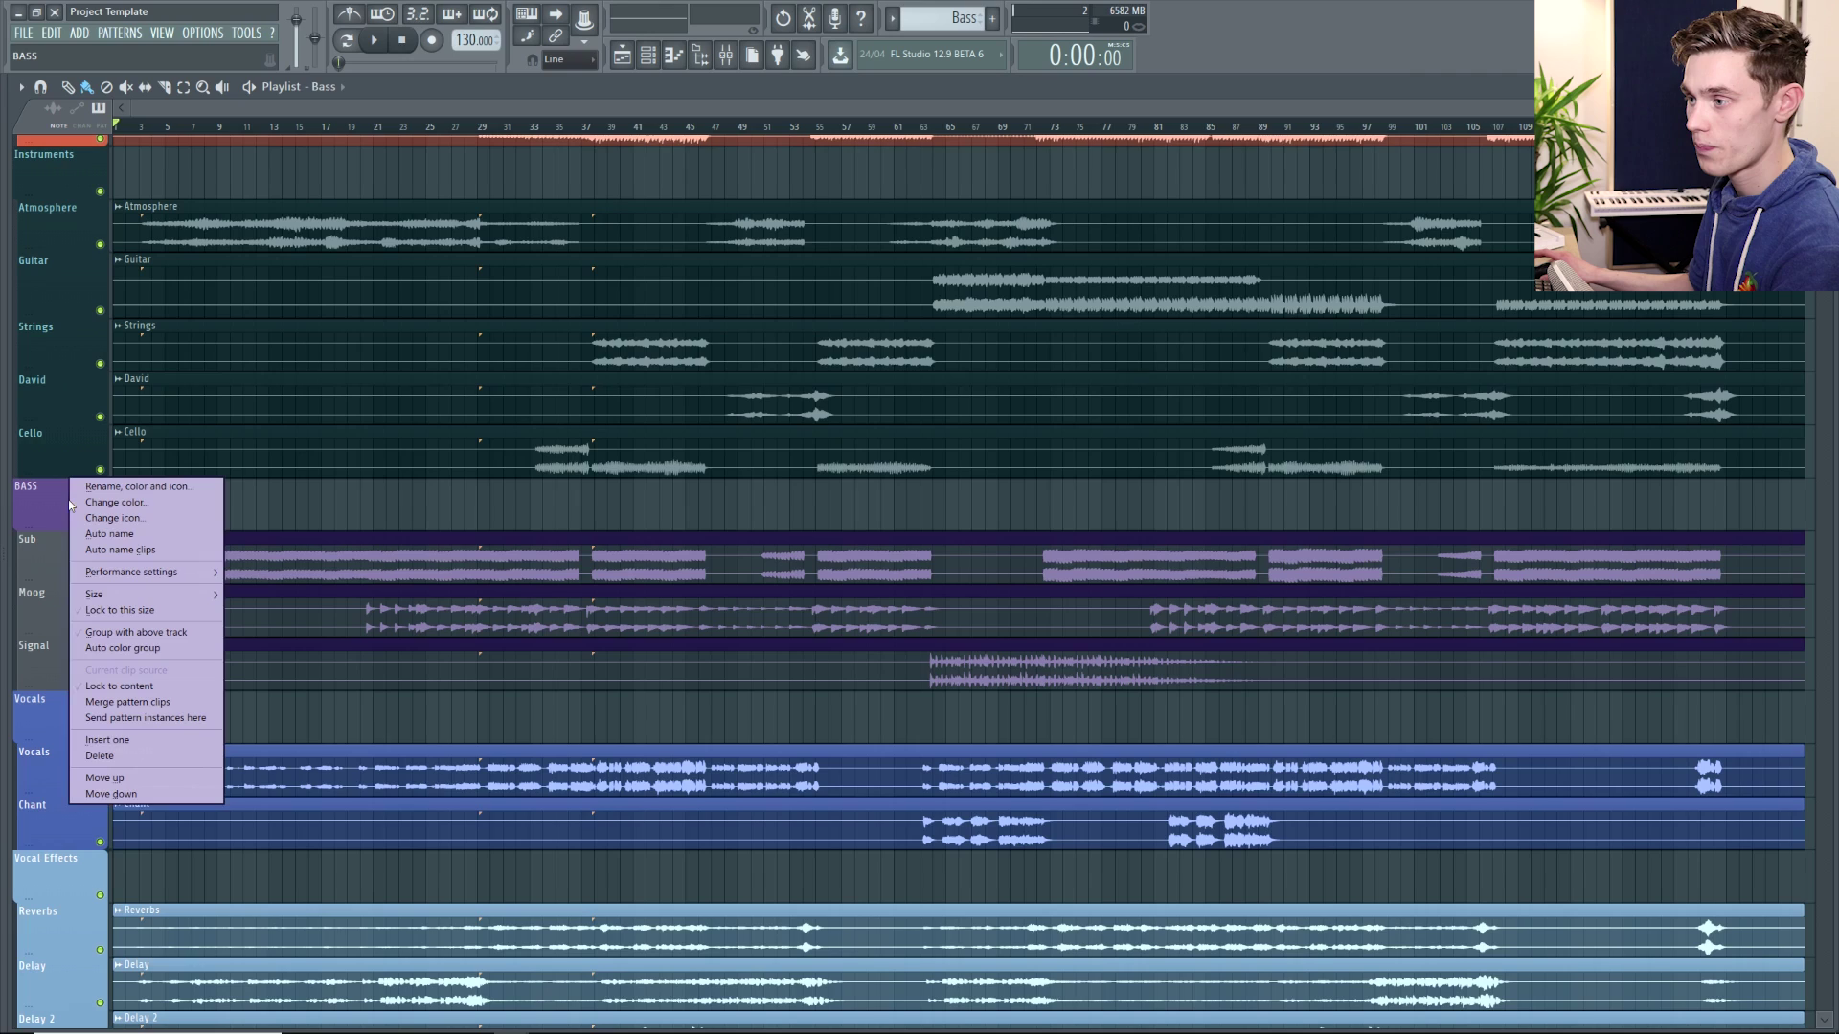
{"action": "left_click", "coordinate": [132, 651]}
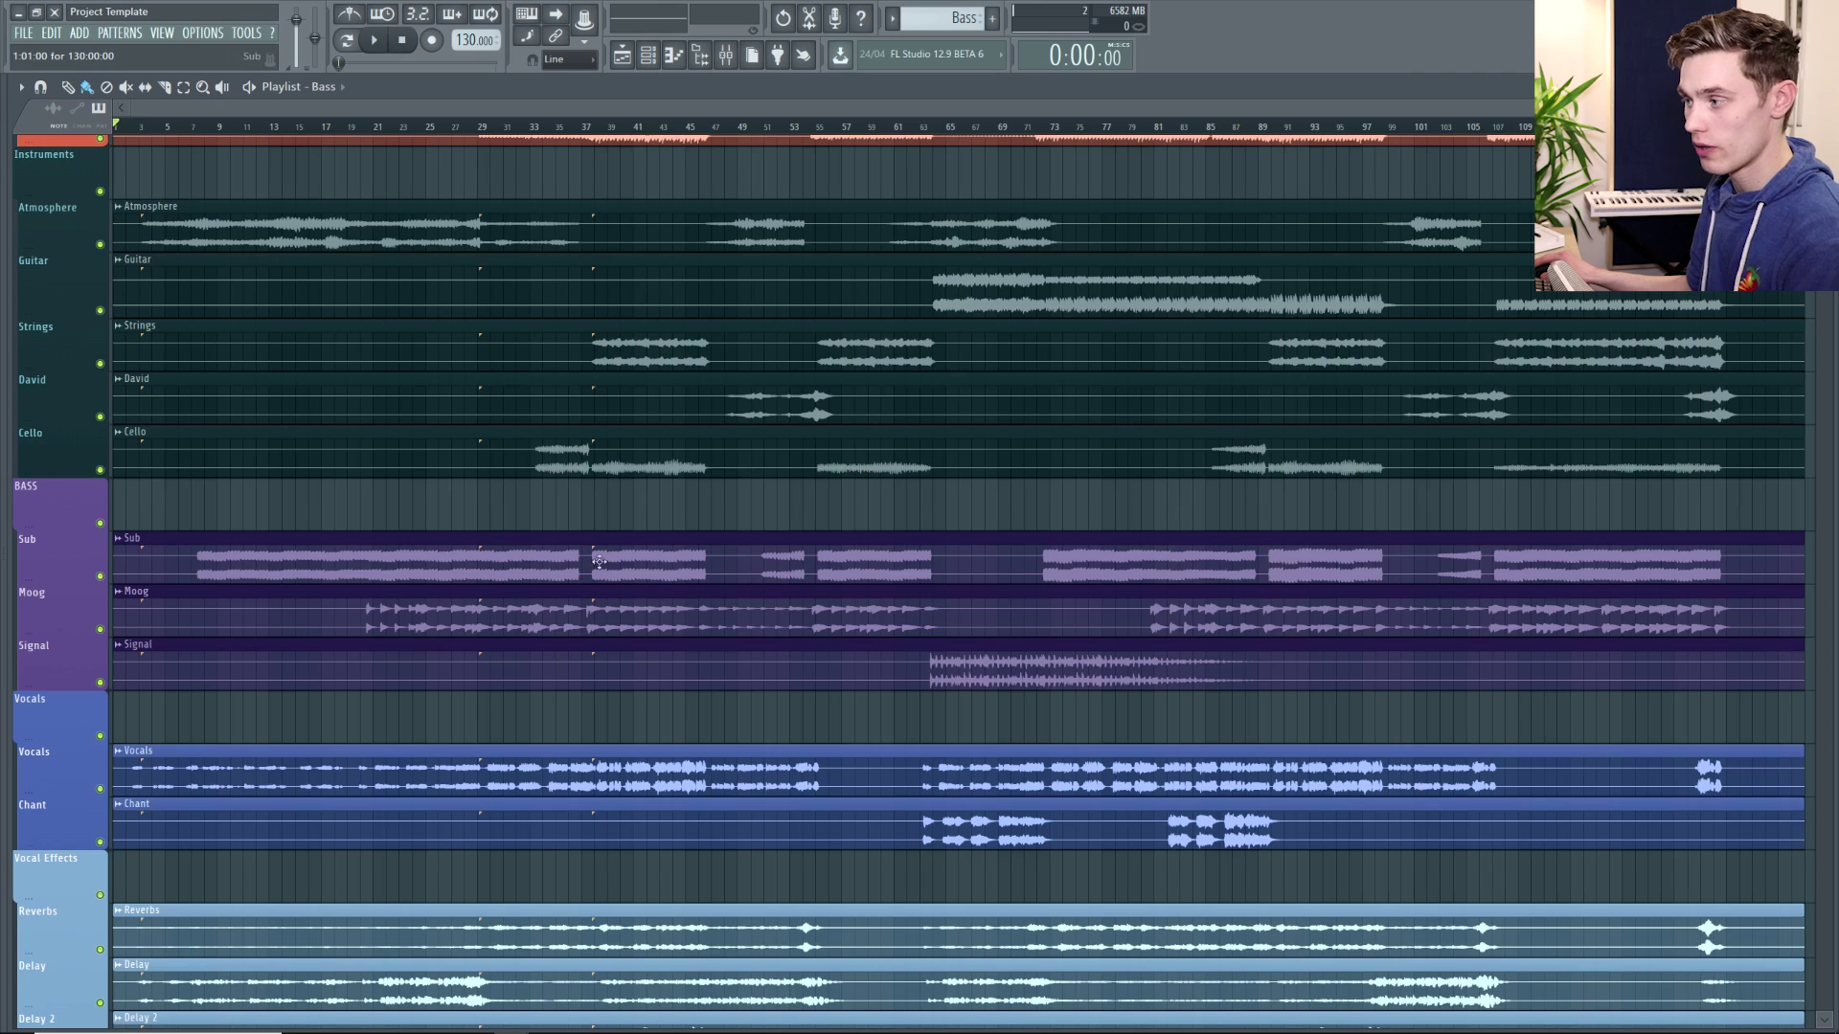
{"action": "left_click", "coordinate": [399, 554]}
{"action": "double_click", "coordinate": [400, 553]}
{"action": "key", "text": "F2"}
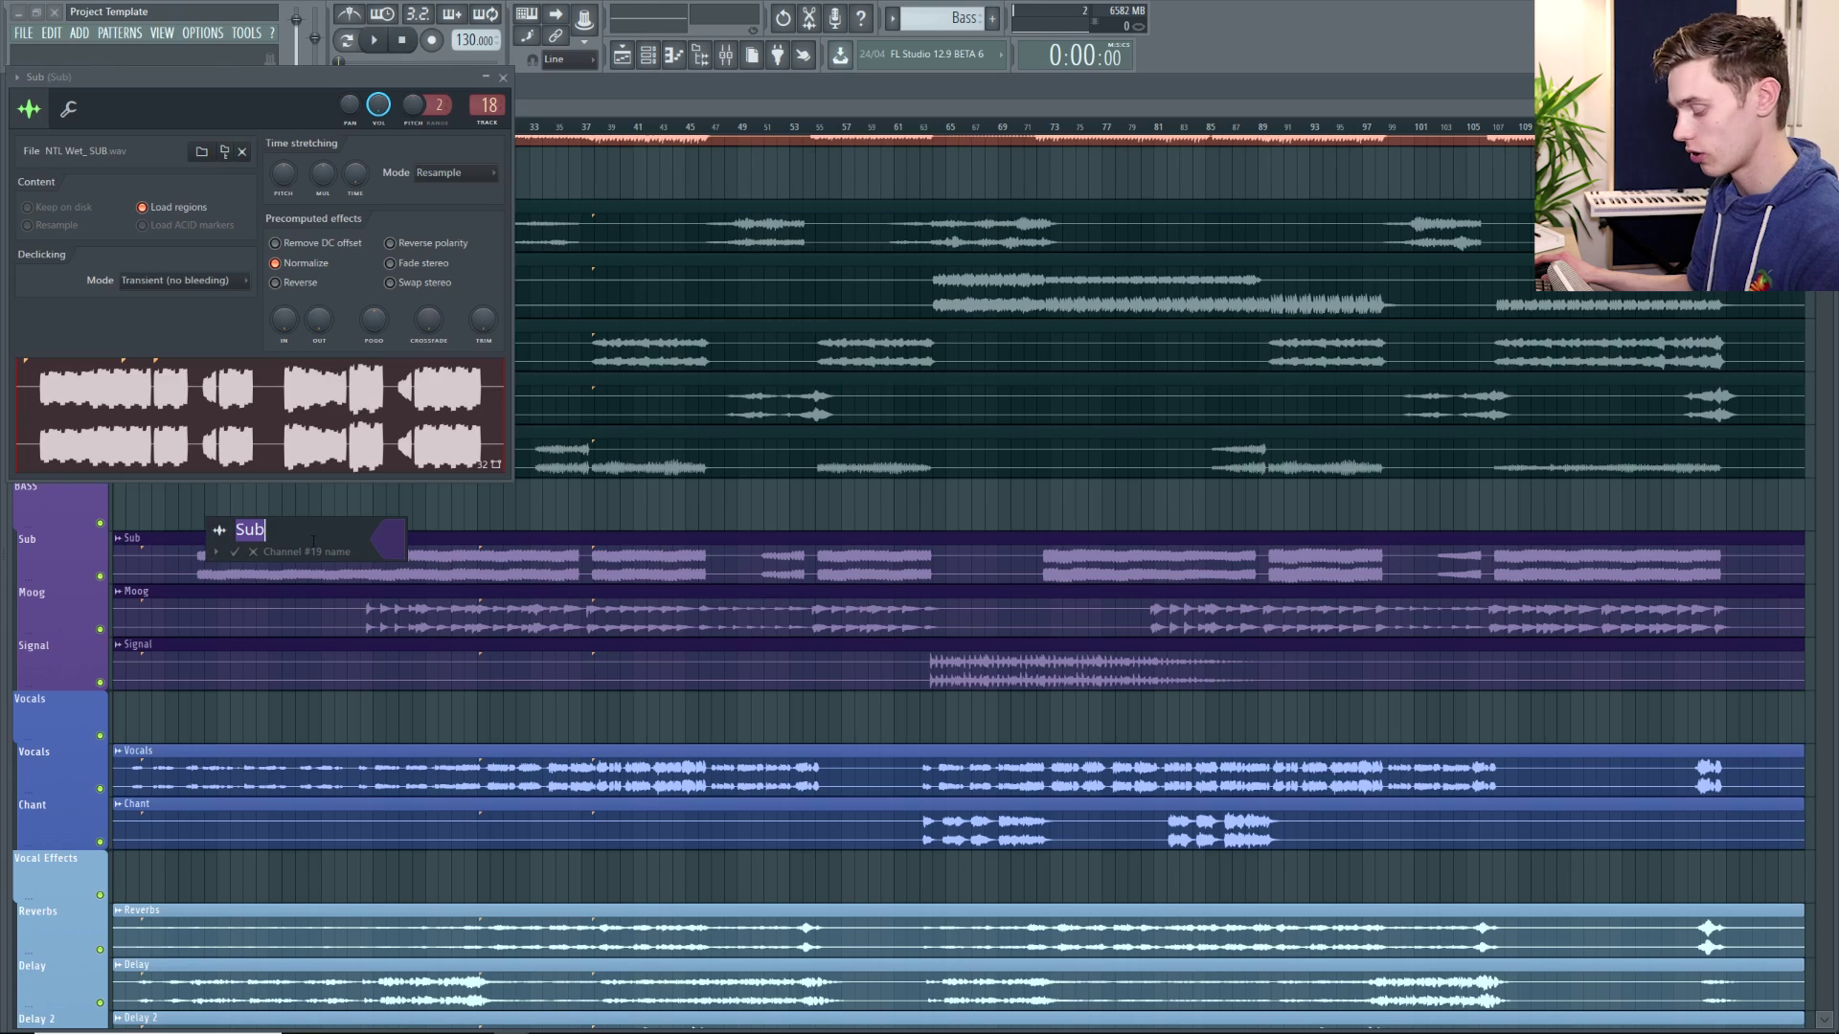
{"action": "left_click", "coordinate": [553, 569]}
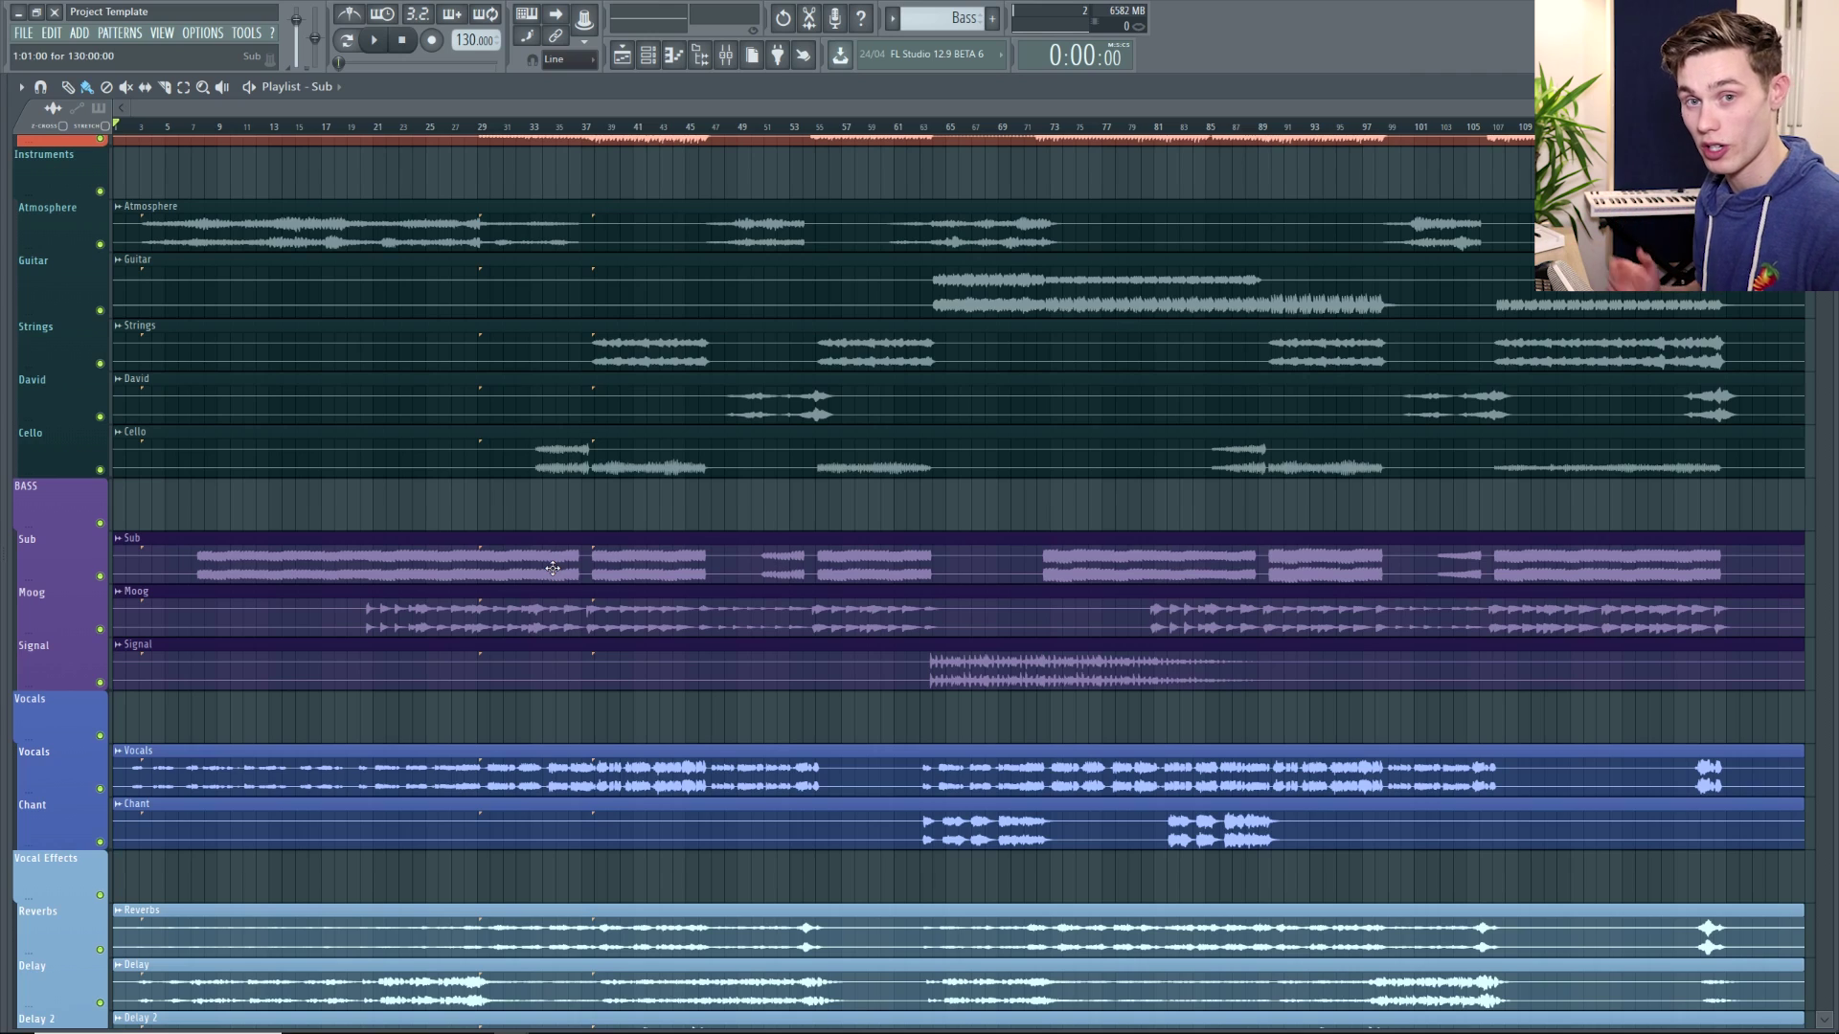
- Scroll the playlist up to the red Drums group and show the mixer again
{"action": "scroll", "coordinate": [455, 503], "scroll_direction": "up", "scroll_amount": 5}
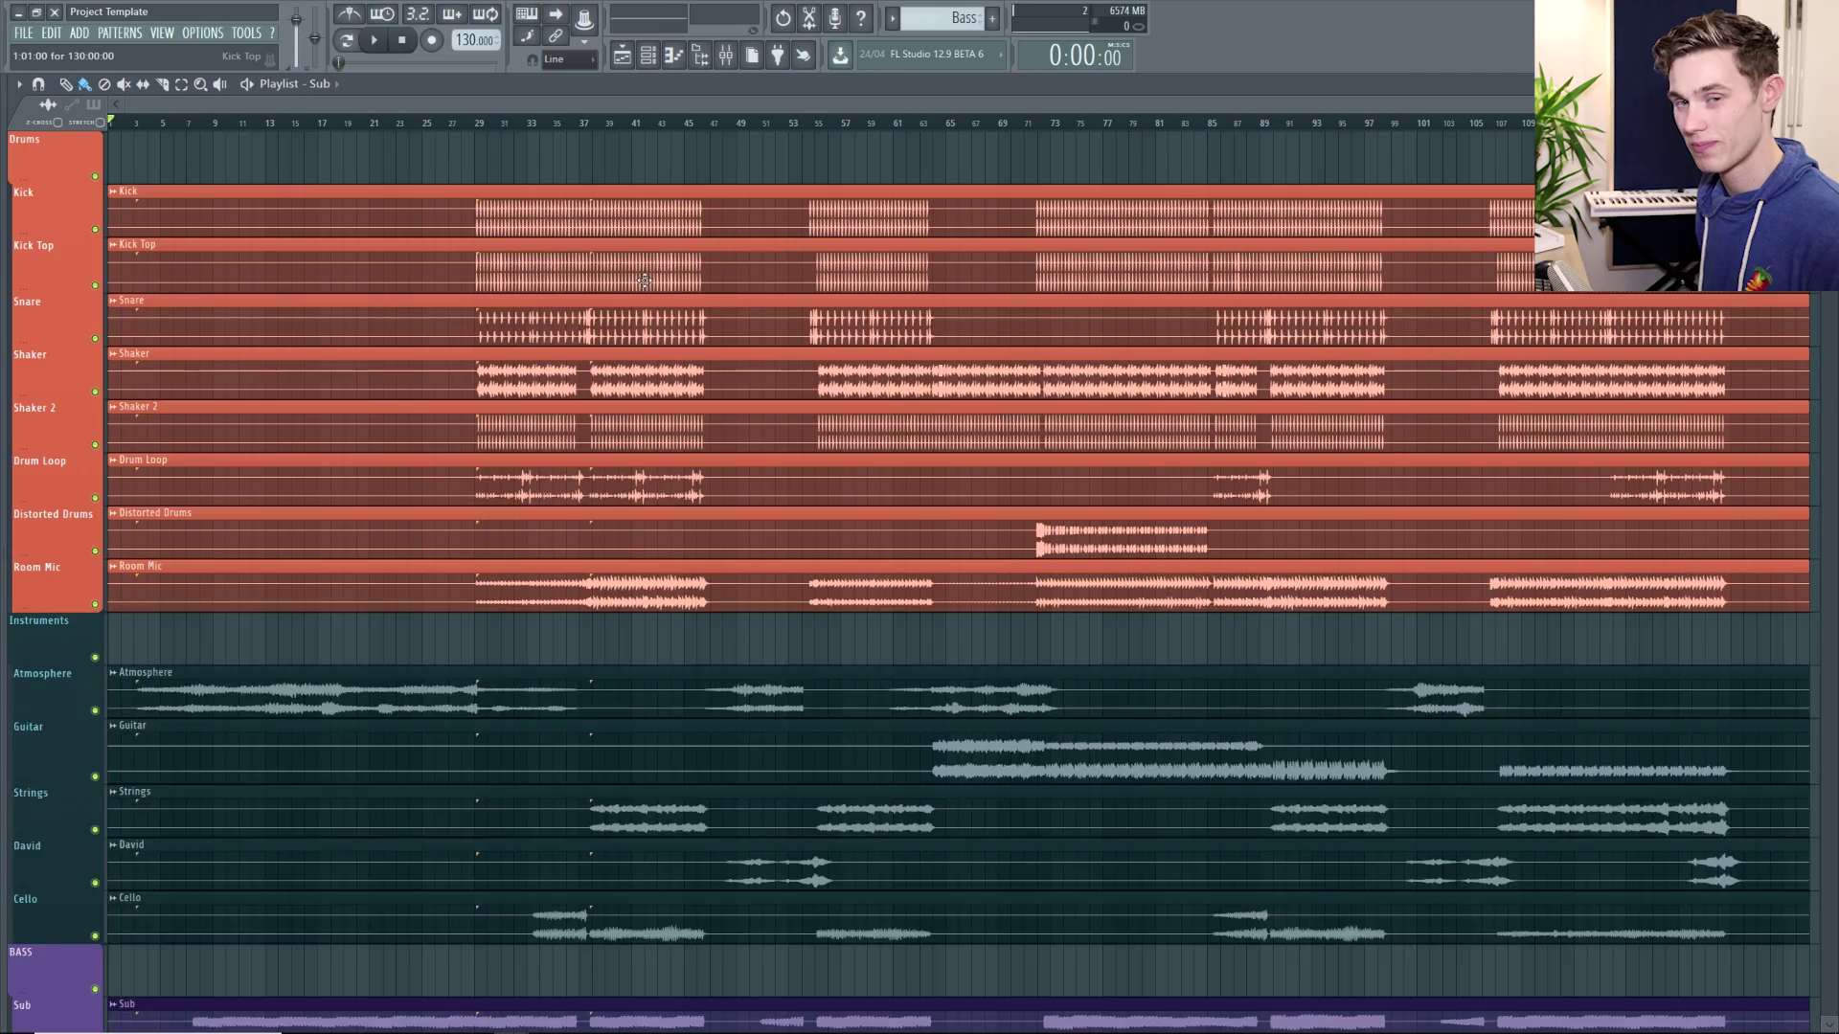
{"action": "key", "text": "F9"}
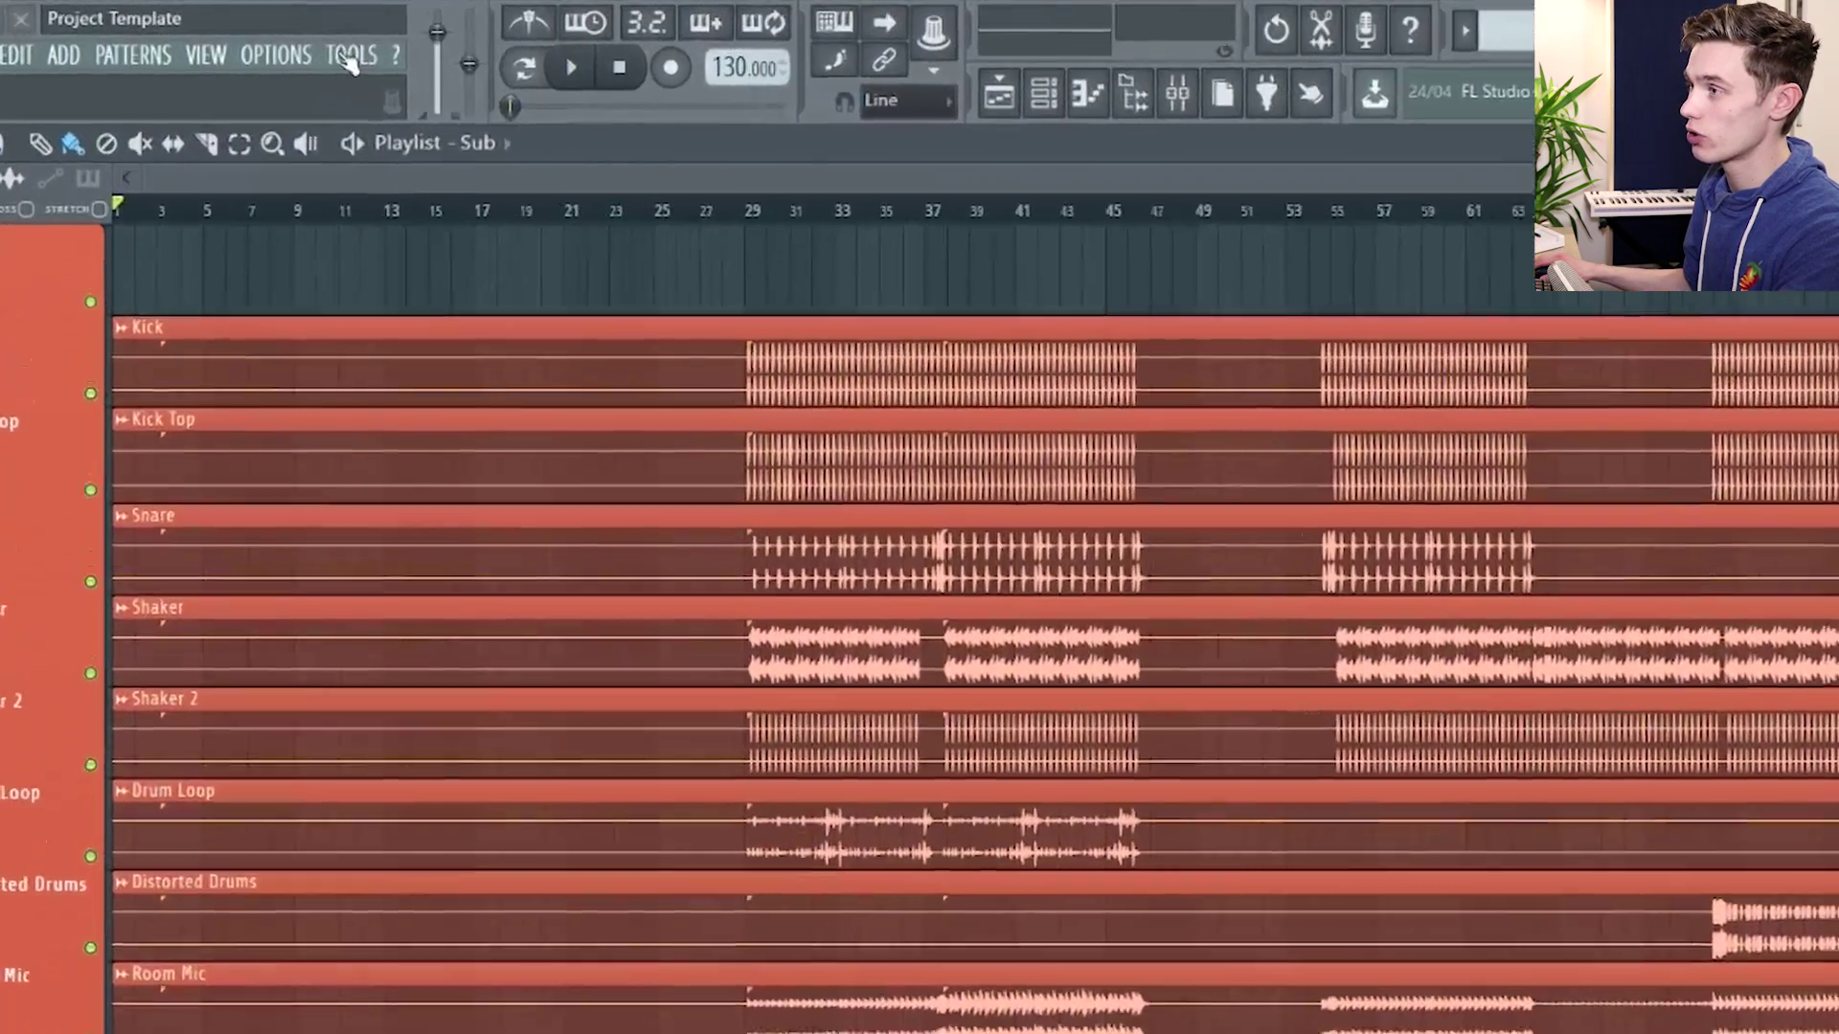
- Look through the Tools > Macros list, close it, and browse it once more
{"action": "left_click", "coordinate": [286, 42]}
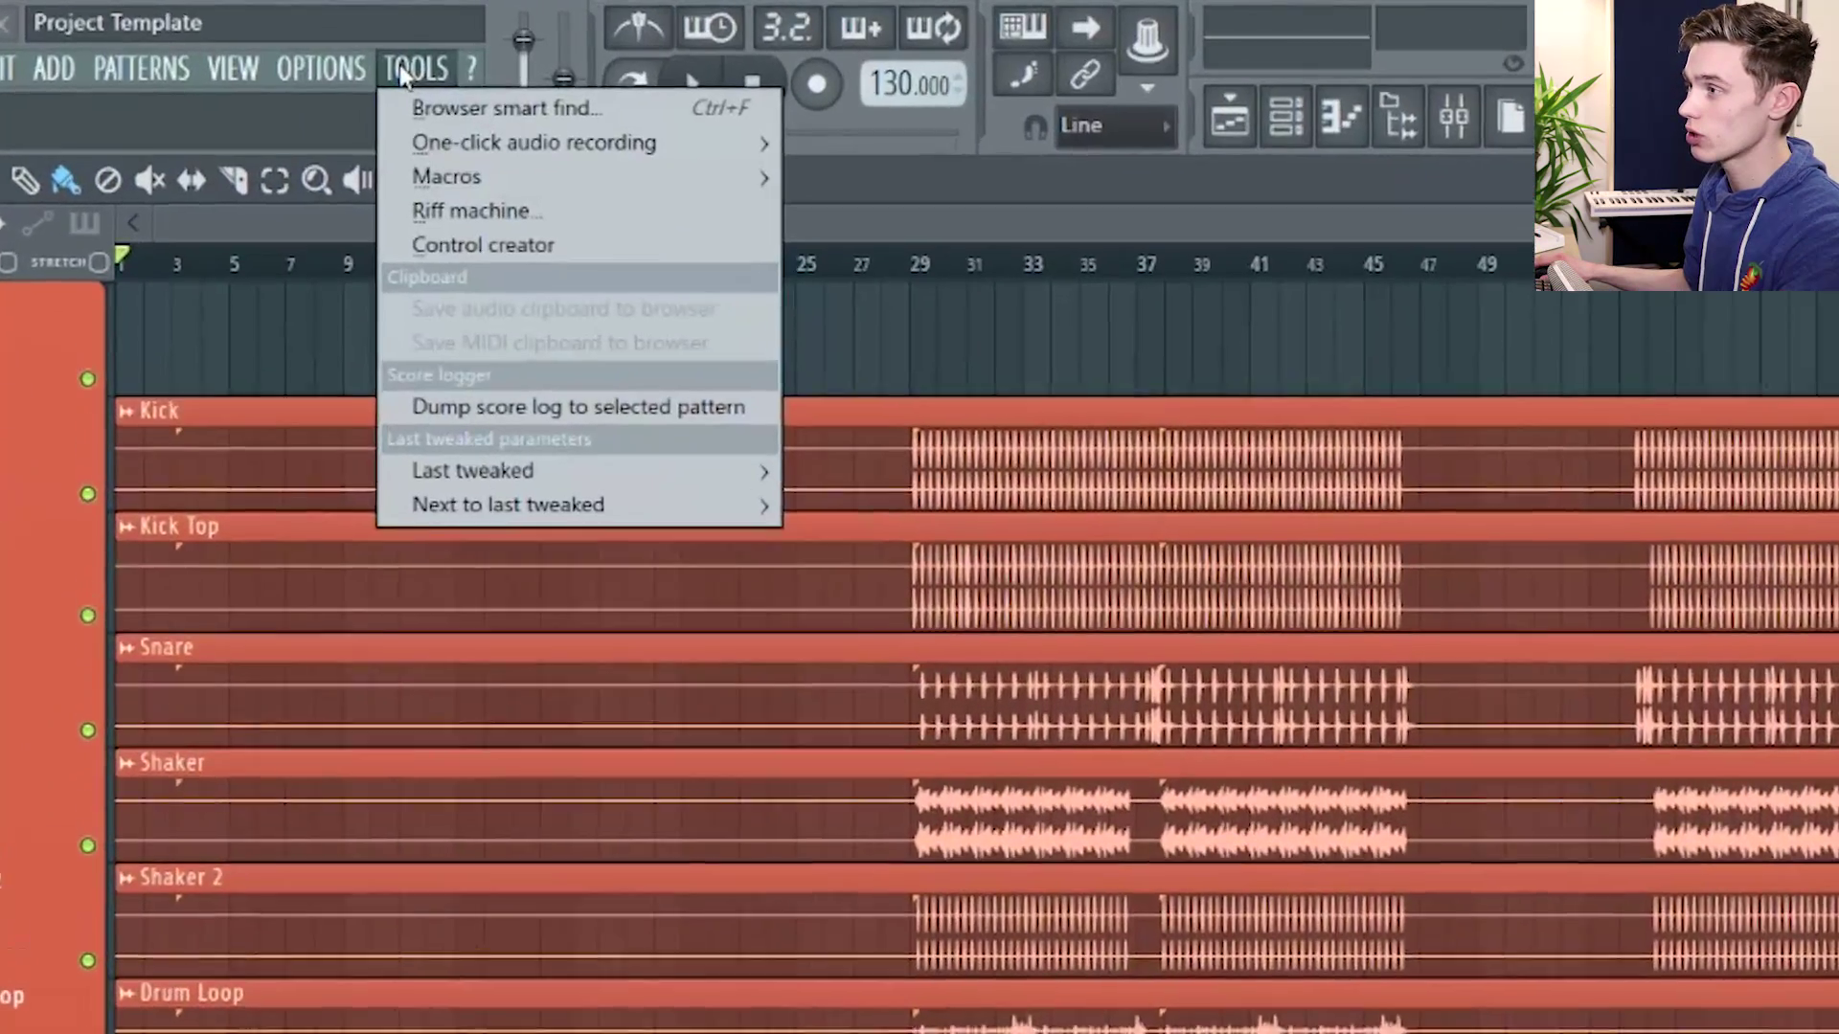
{"action": "mouse_move", "coordinate": [330, 103]}
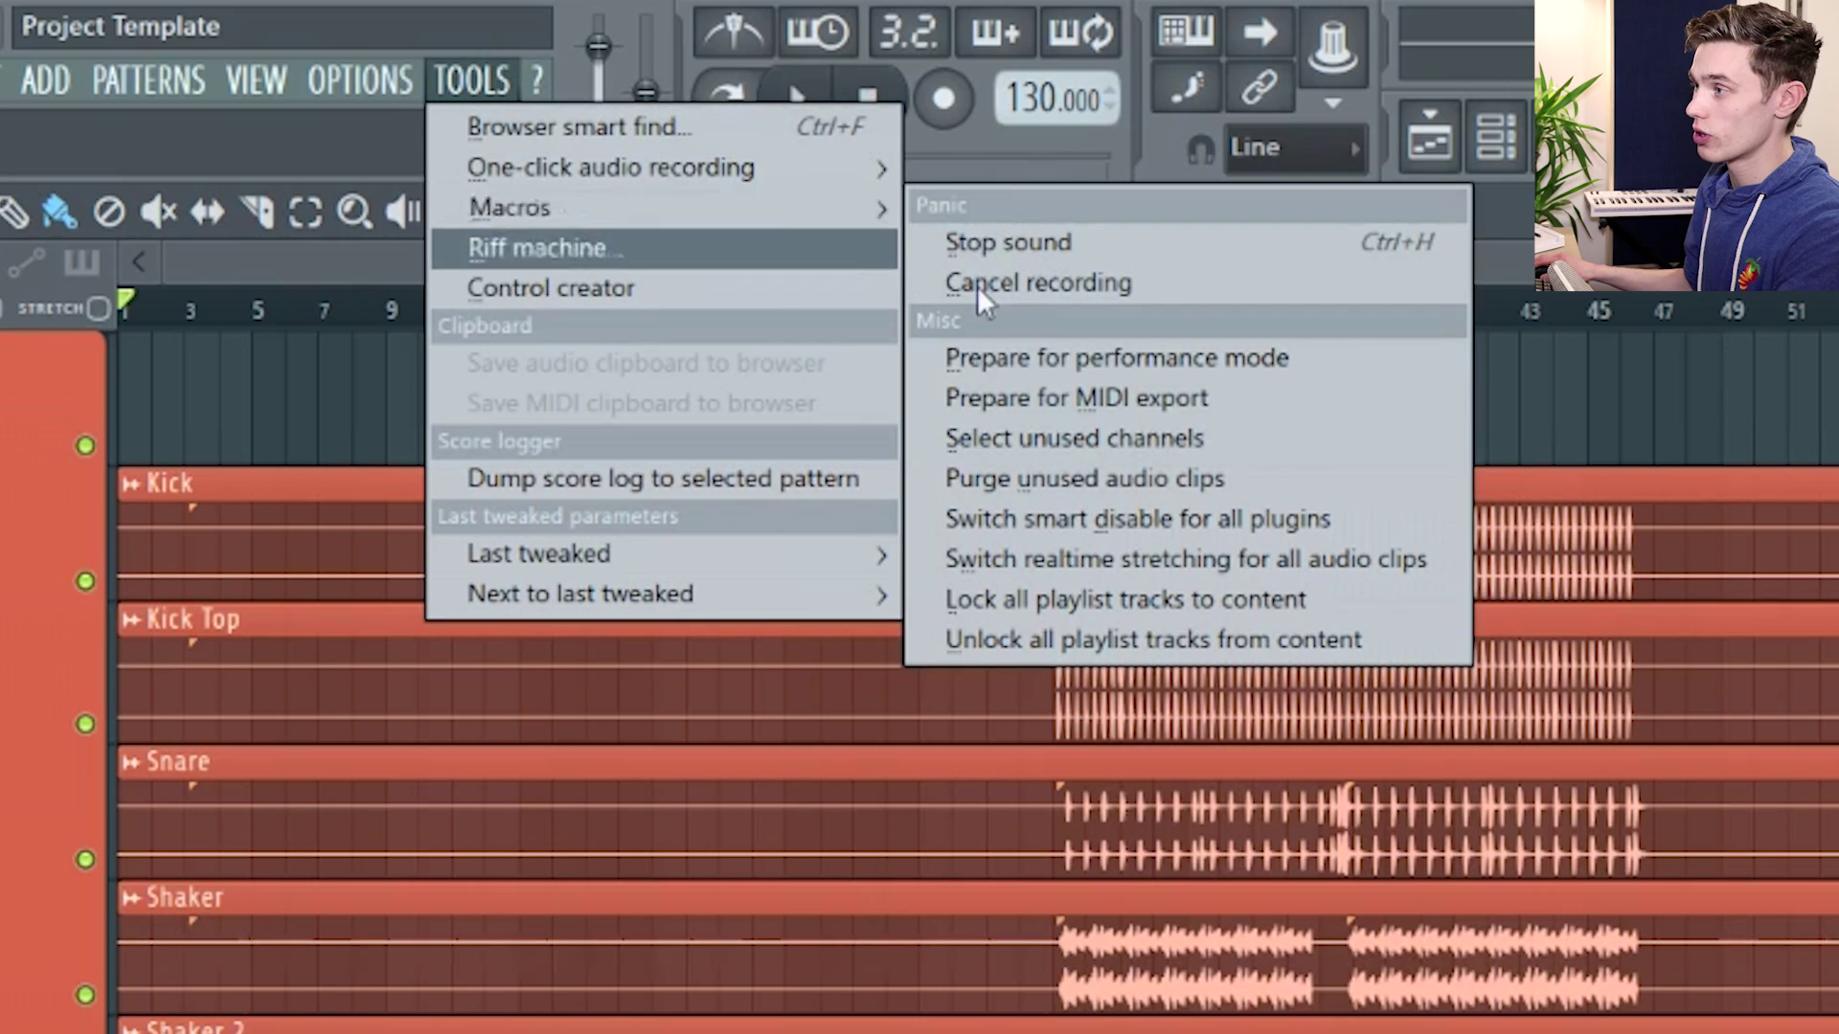
{"action": "left_click", "coordinate": [1104, 480]}
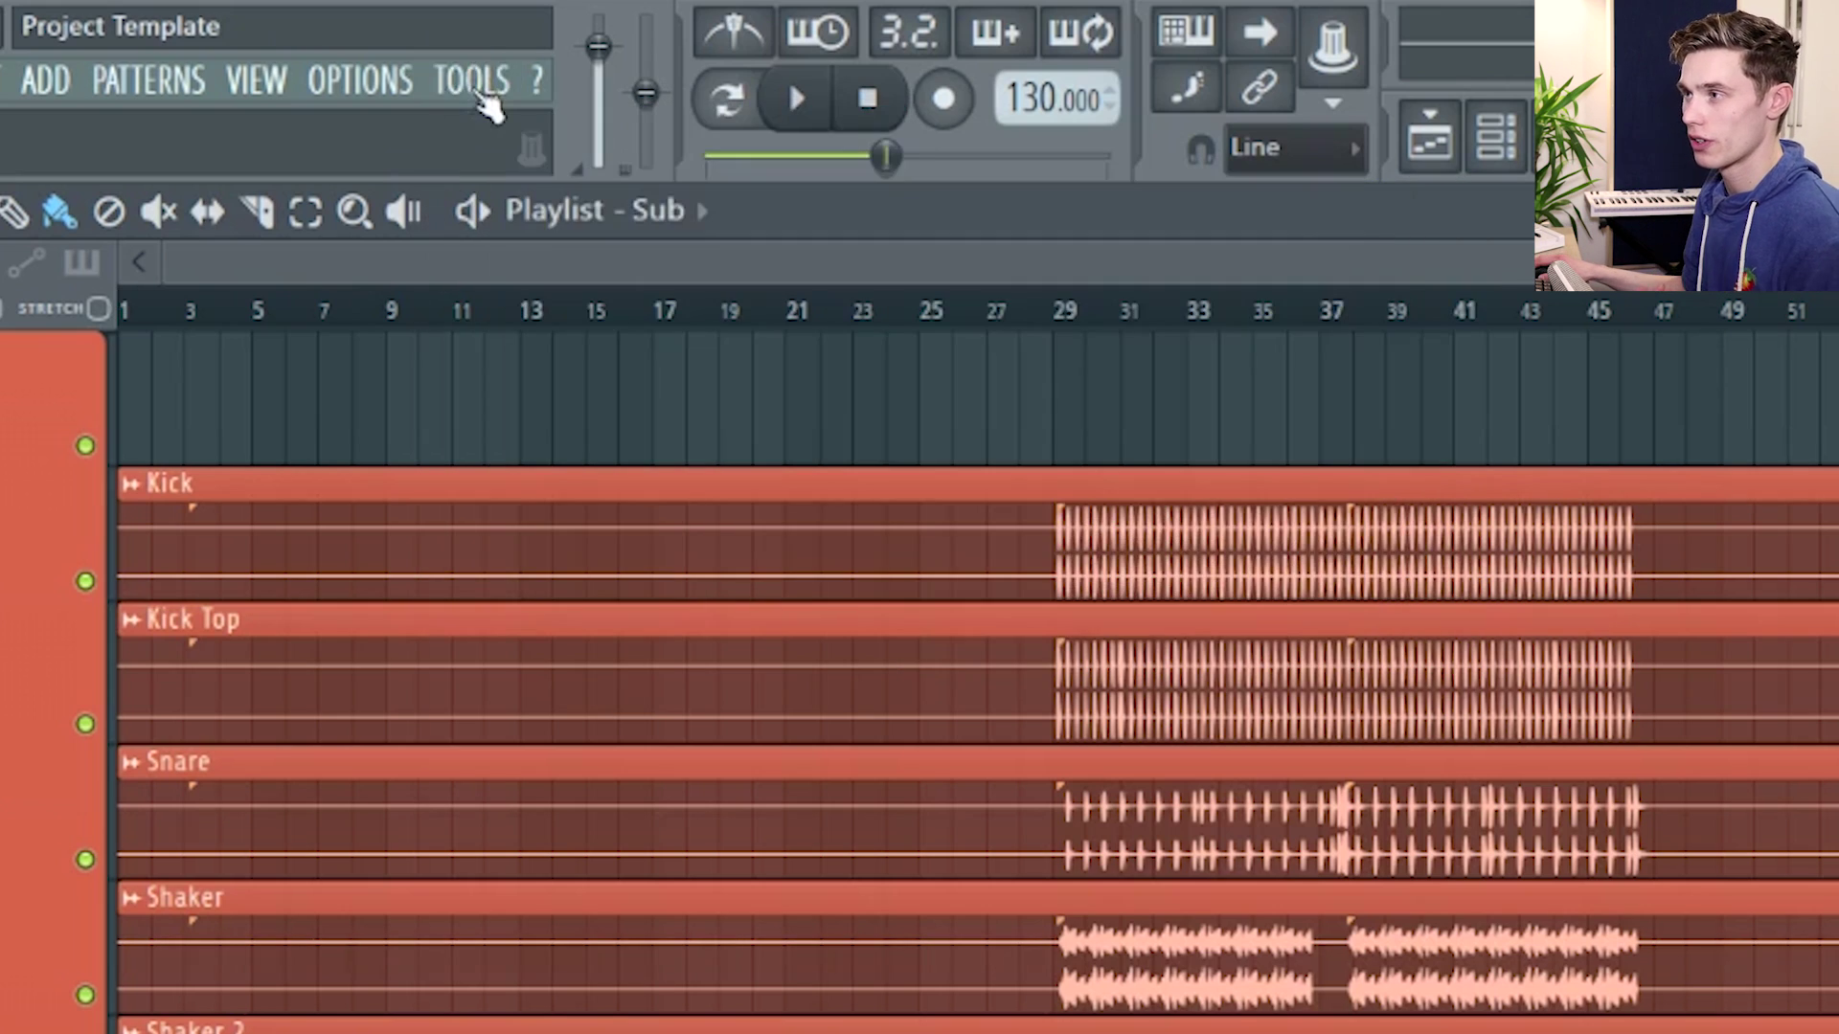
{"action": "left_click", "coordinate": [479, 80]}
{"action": "mouse_move", "coordinate": [612, 209]}
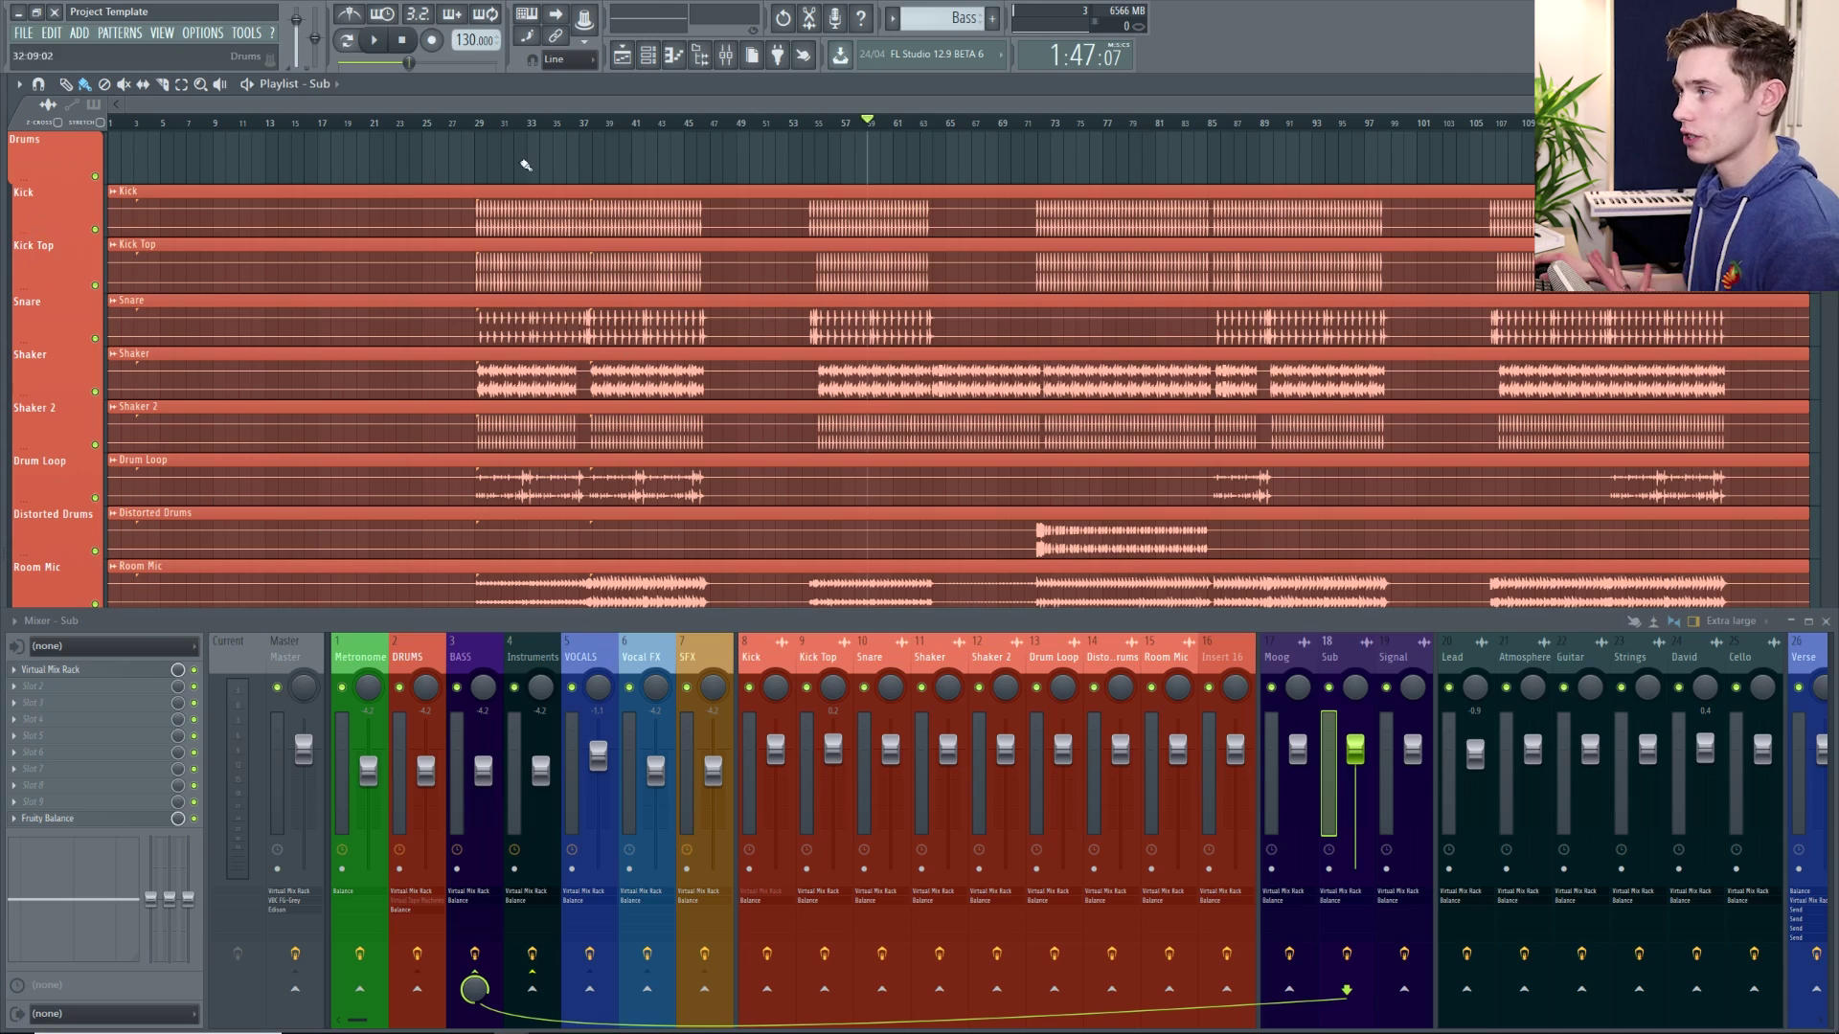
- Delete the Snare channel from the Channel rack
{"action": "left_click", "coordinate": [636, 60]}
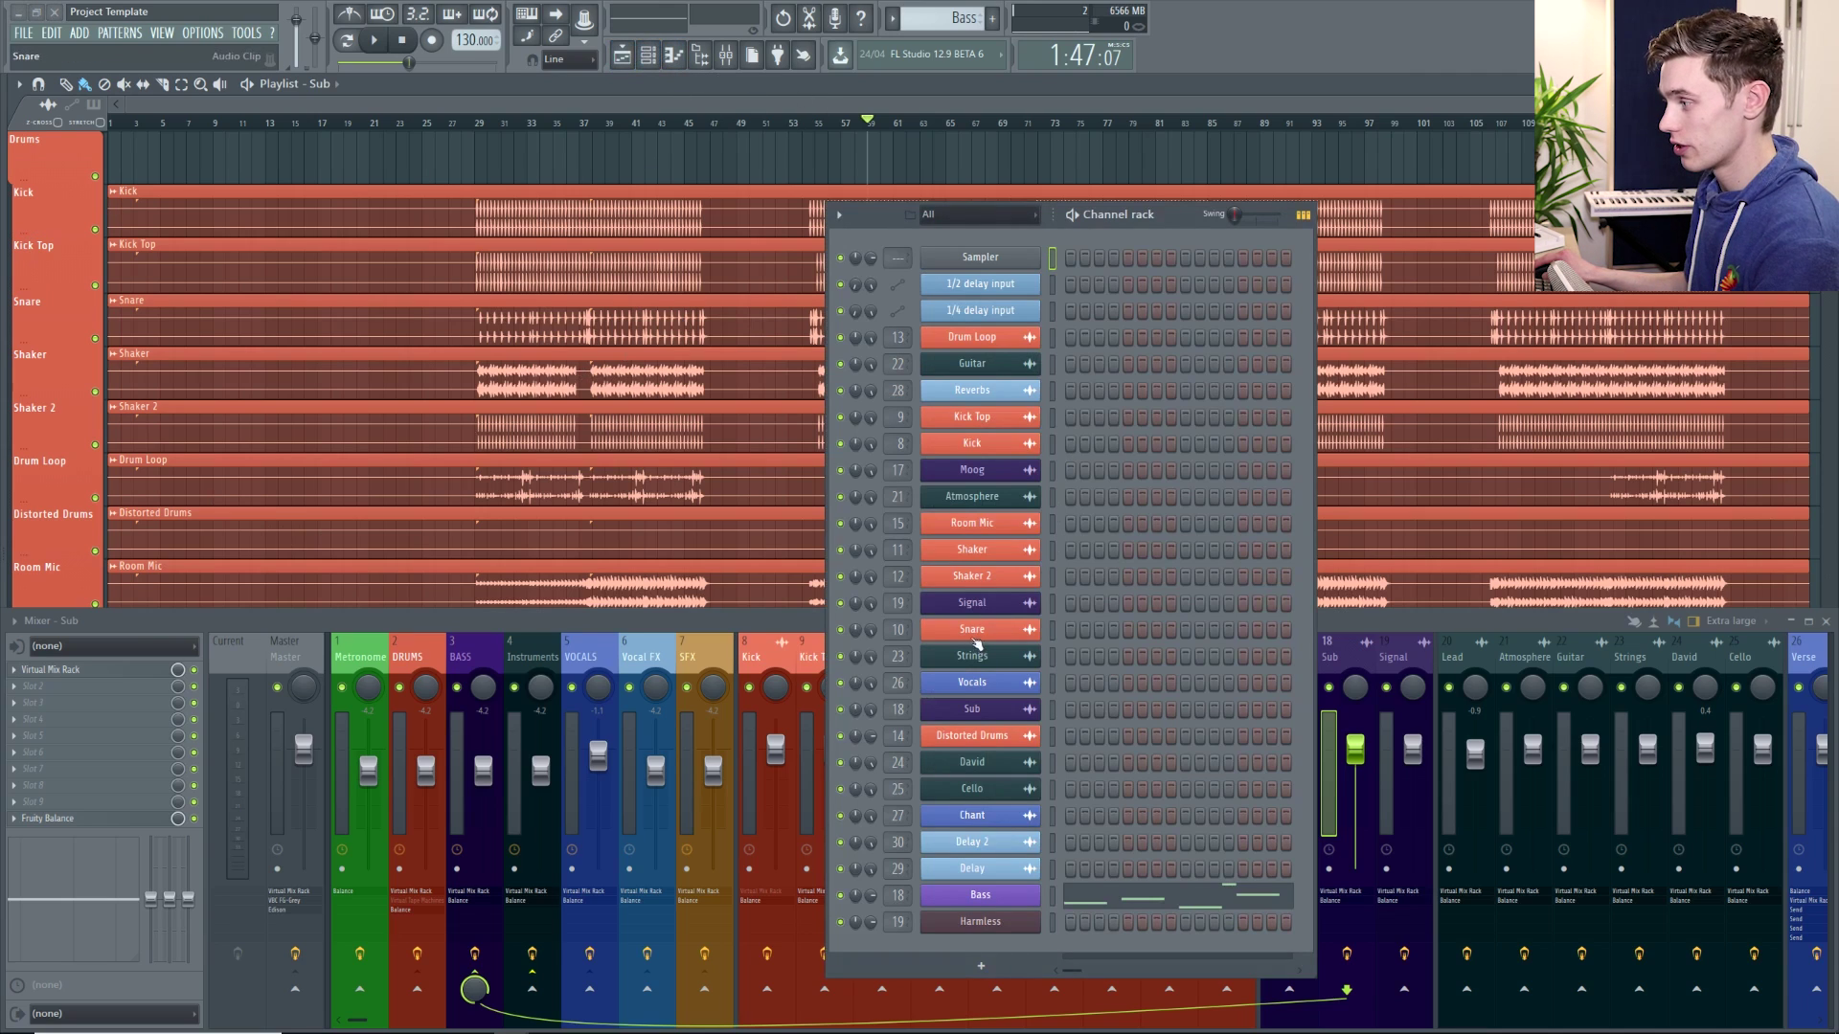
{"action": "right_click", "coordinate": [994, 635]}
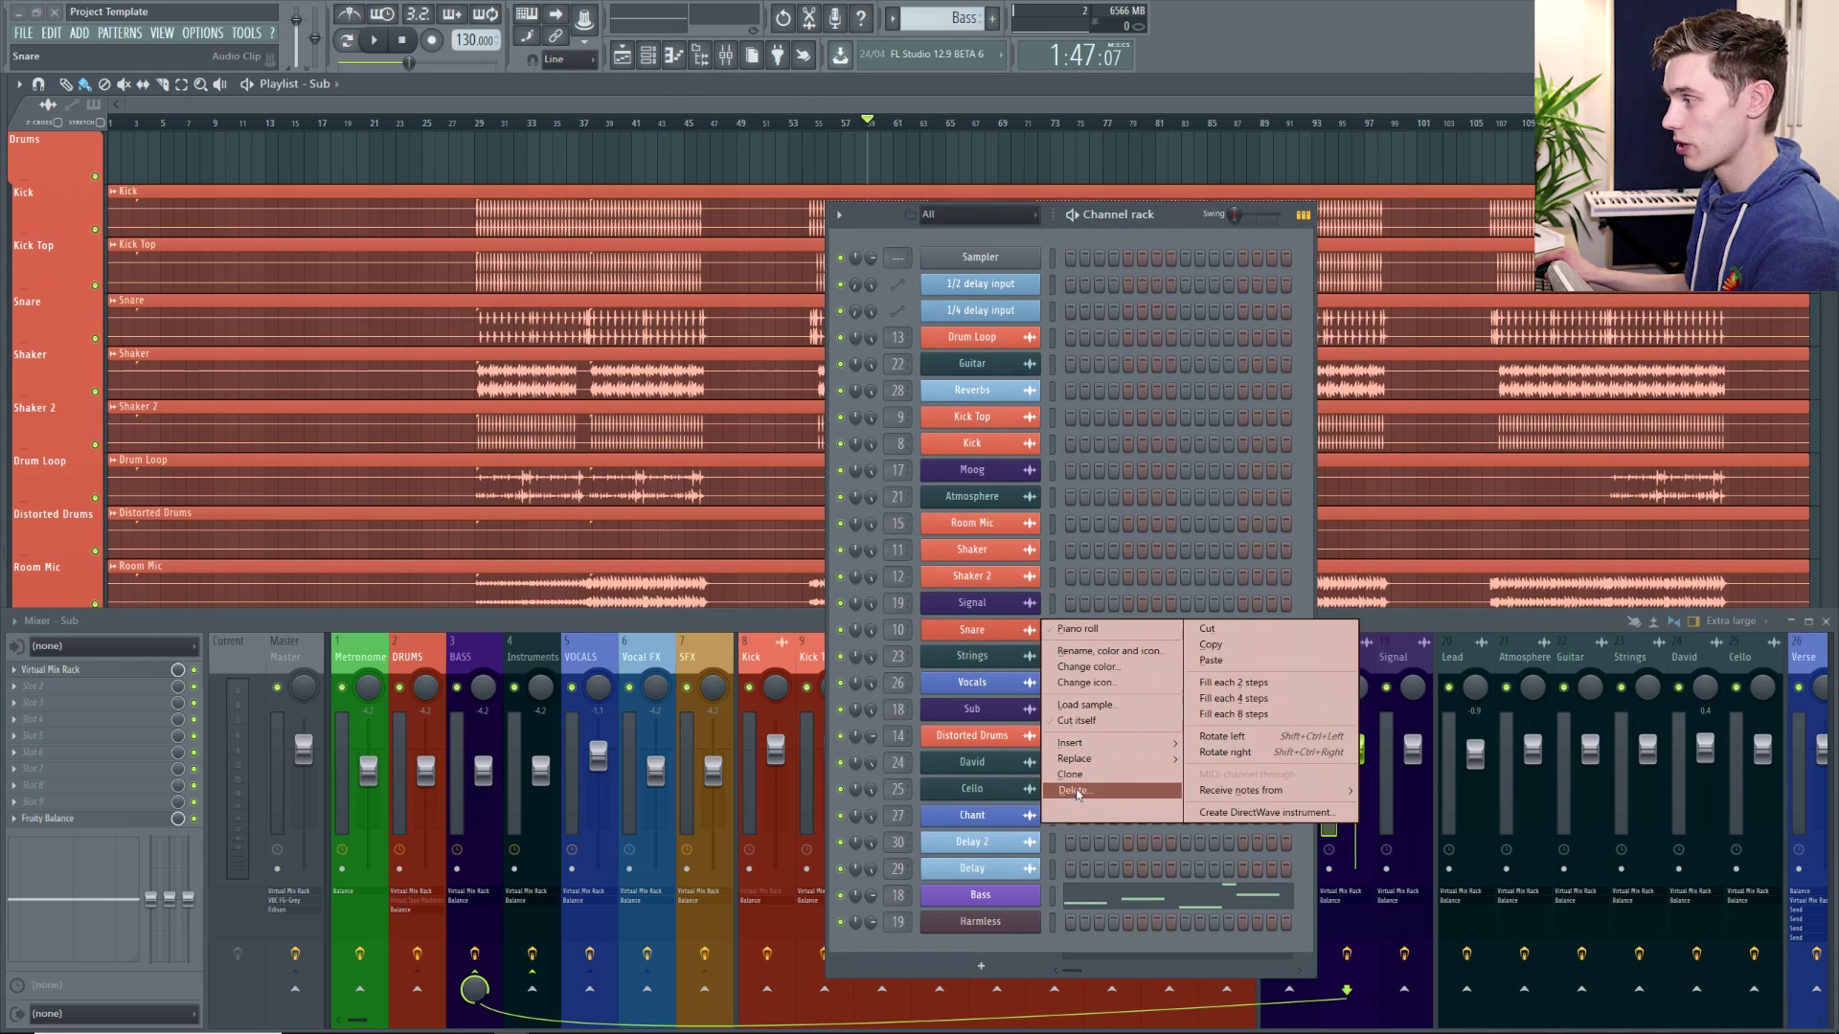
{"action": "left_click", "coordinate": [1075, 793]}
{"action": "left_click", "coordinate": [1010, 572]}
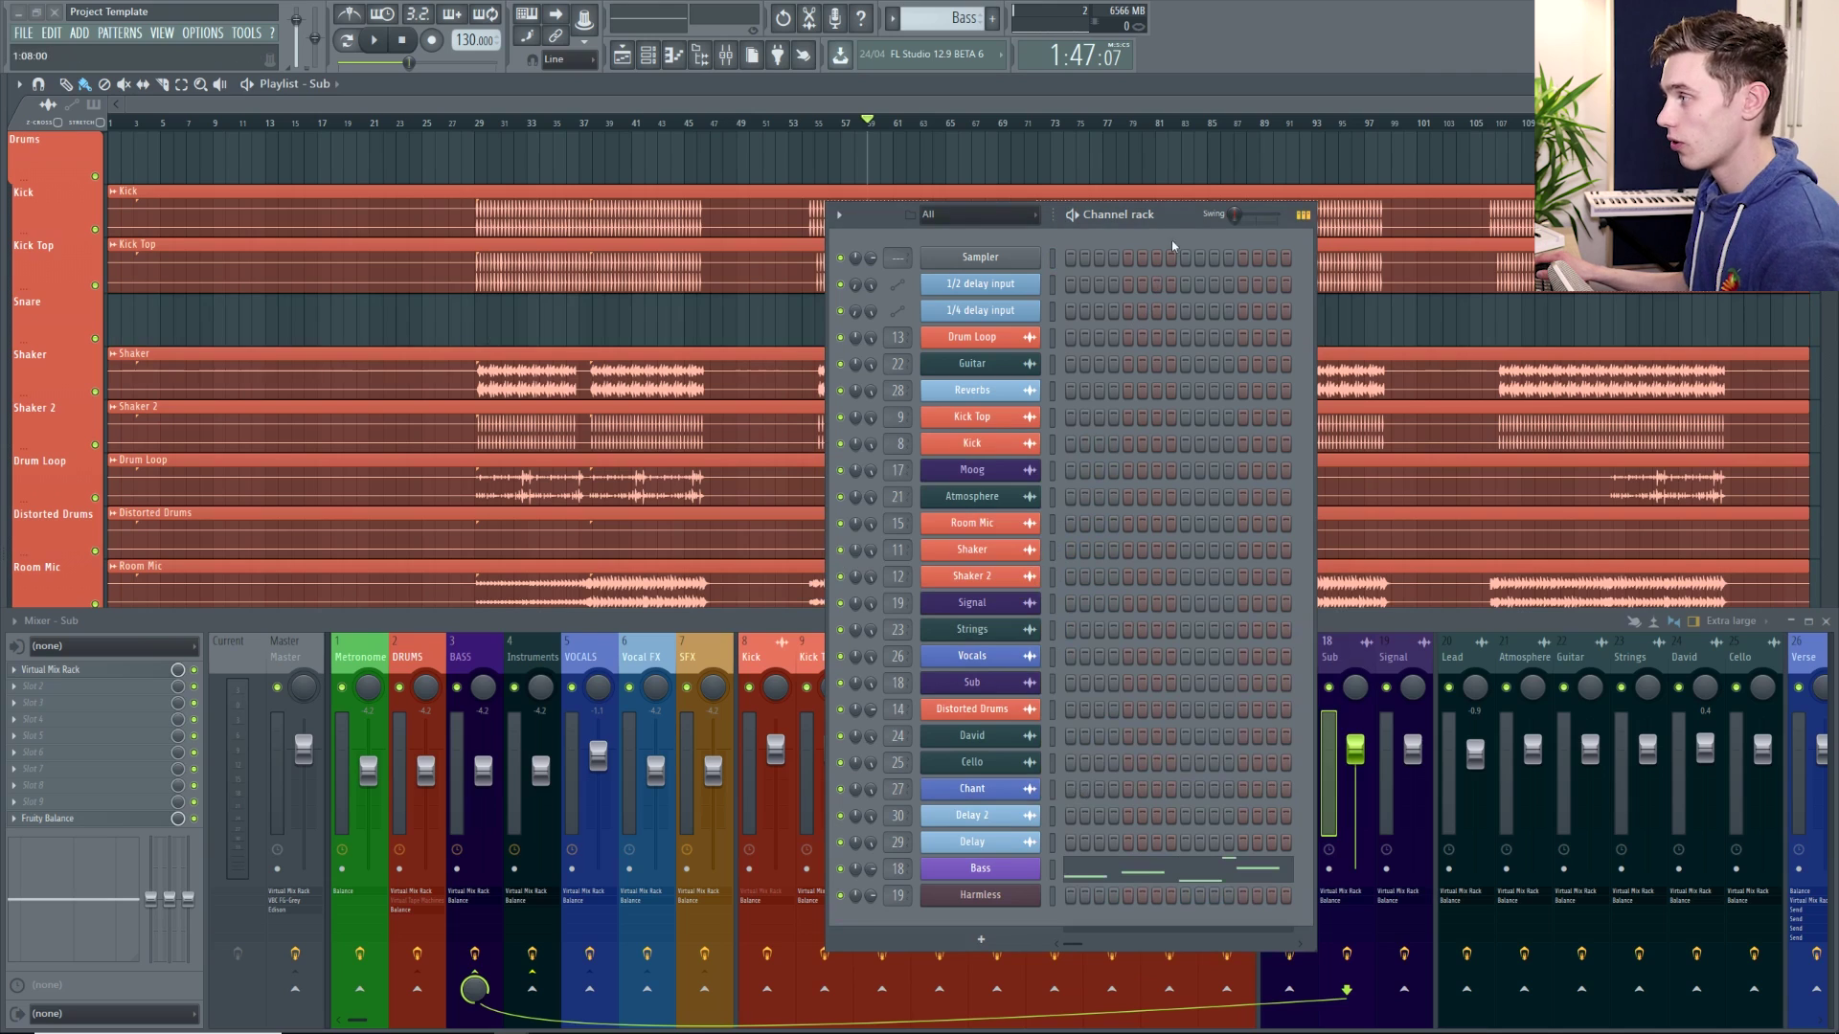
{"action": "left_click_drag", "start_coordinate": [1174, 220], "coordinate": [1167, 226]}
{"action": "left_click", "coordinate": [647, 54]}
- In the browser's Current project patterns, delete the unused Fruity Balance automation events
{"action": "left_click_drag", "start_coordinate": [4, 249], "coordinate": [276, 246]}
{"action": "left_click", "coordinate": [169, 109]}
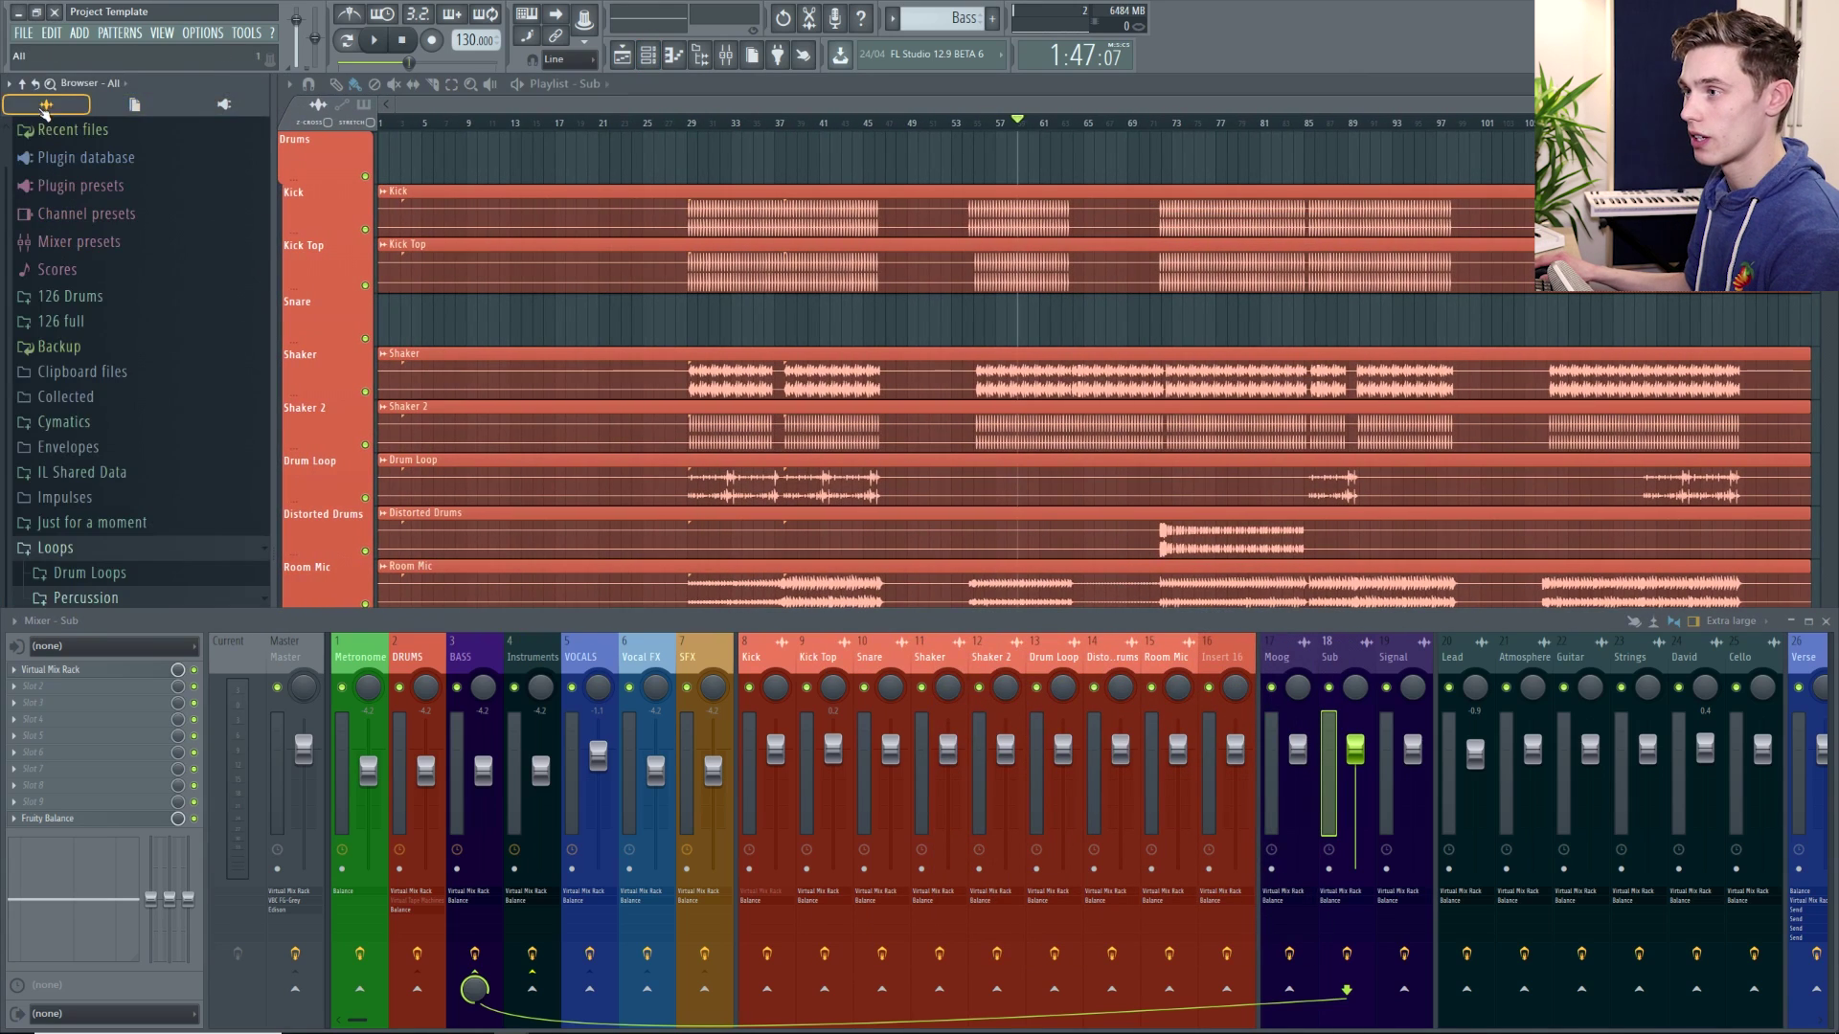
{"action": "left_click", "coordinate": [169, 112]}
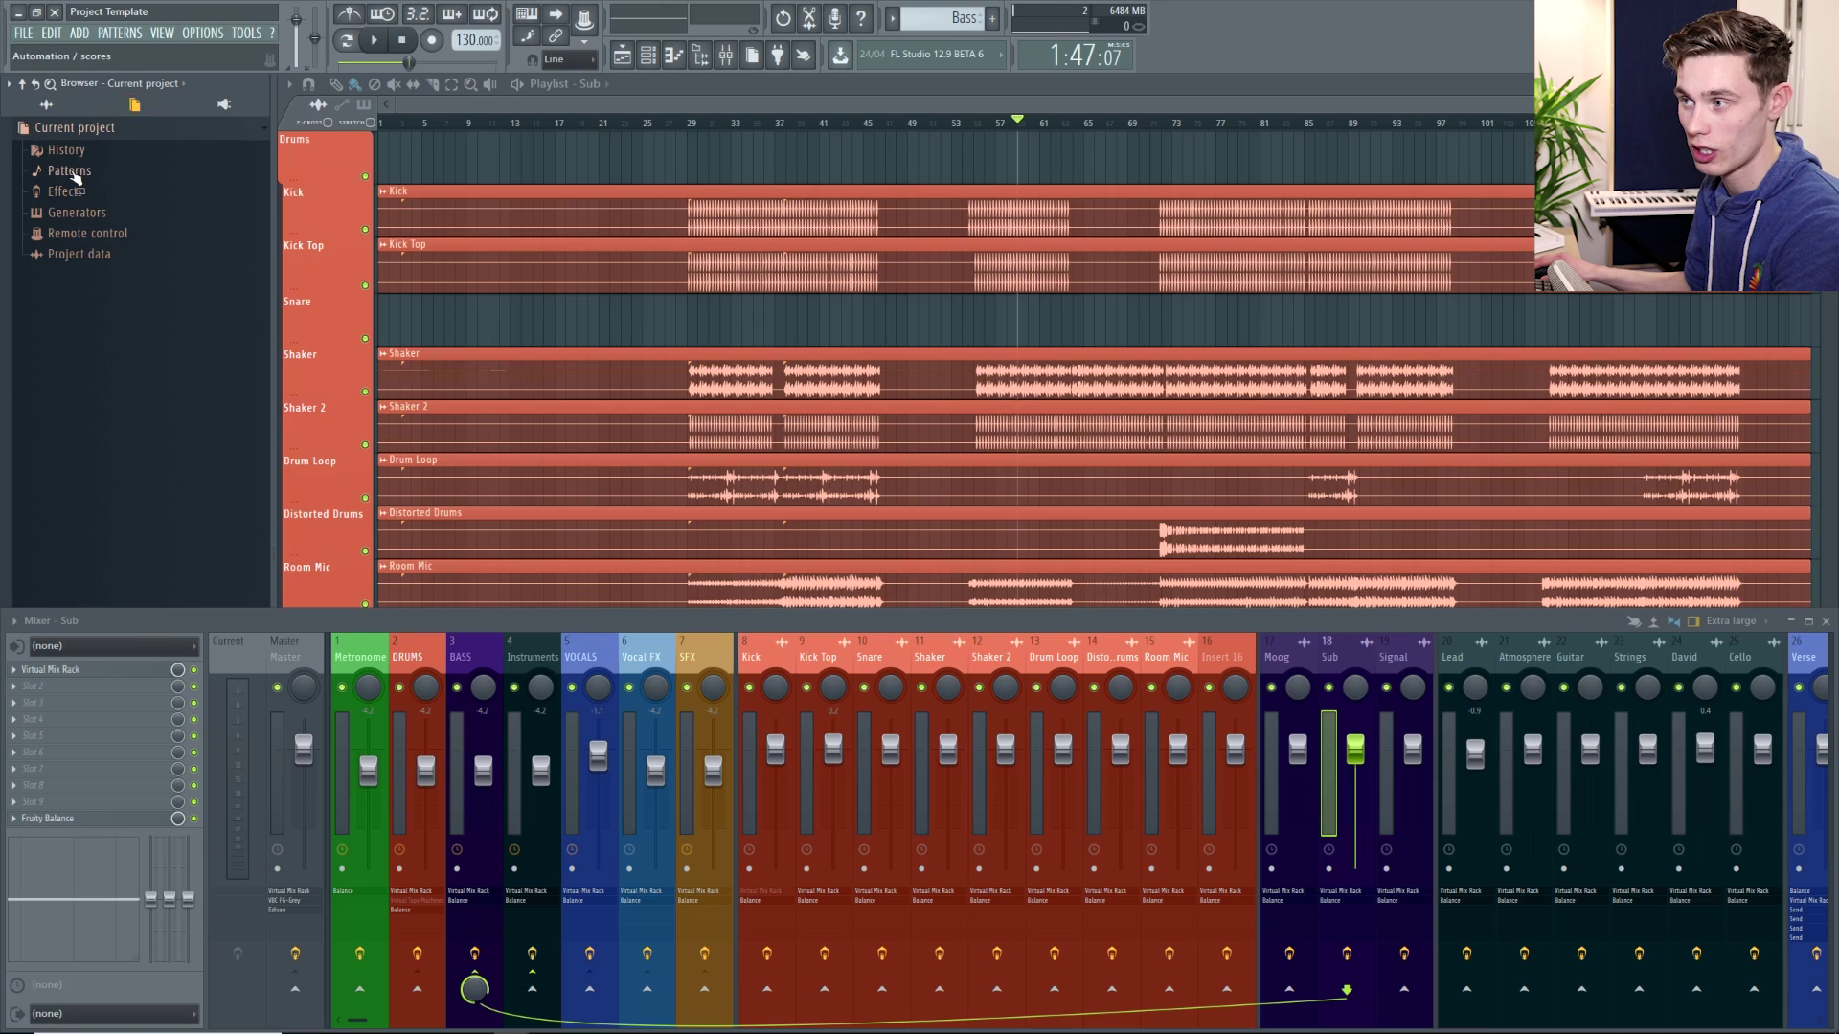
{"action": "left_click", "coordinate": [73, 175]}
{"action": "left_click", "coordinate": [105, 195]}
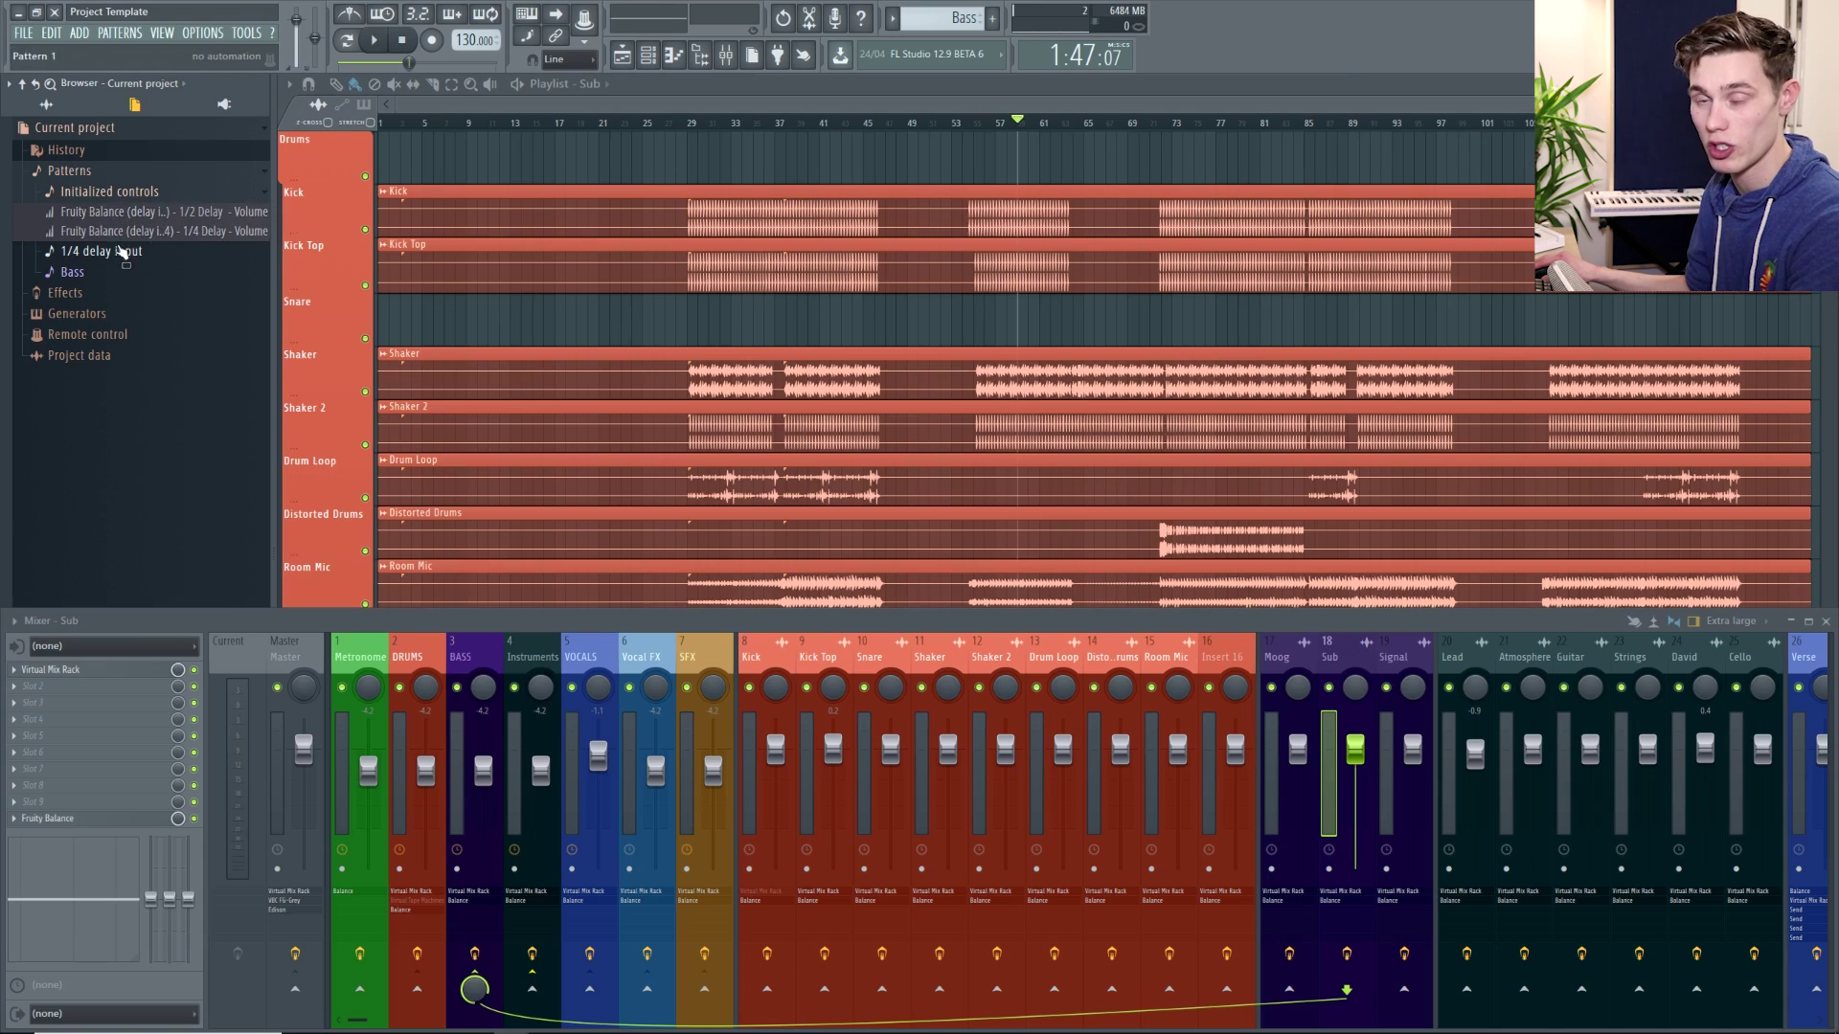
{"action": "left_click", "coordinate": [201, 212]}
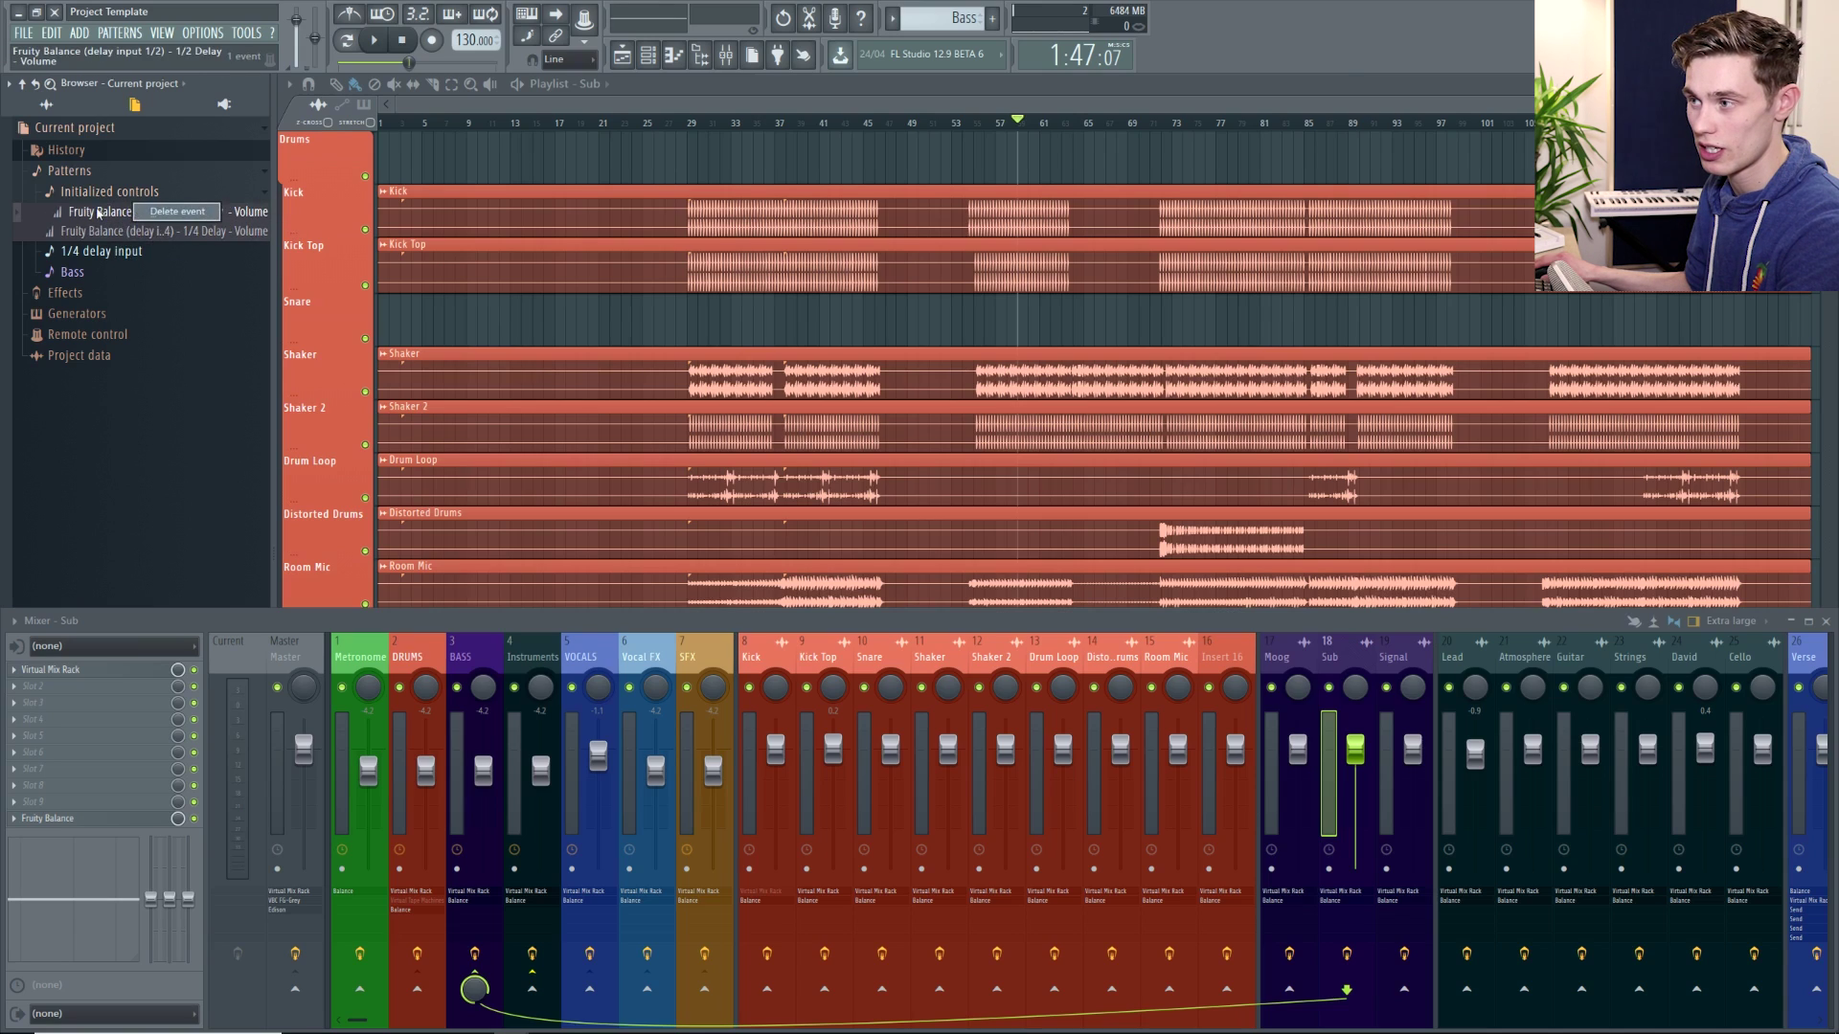
{"action": "left_click", "coordinate": [177, 211]}
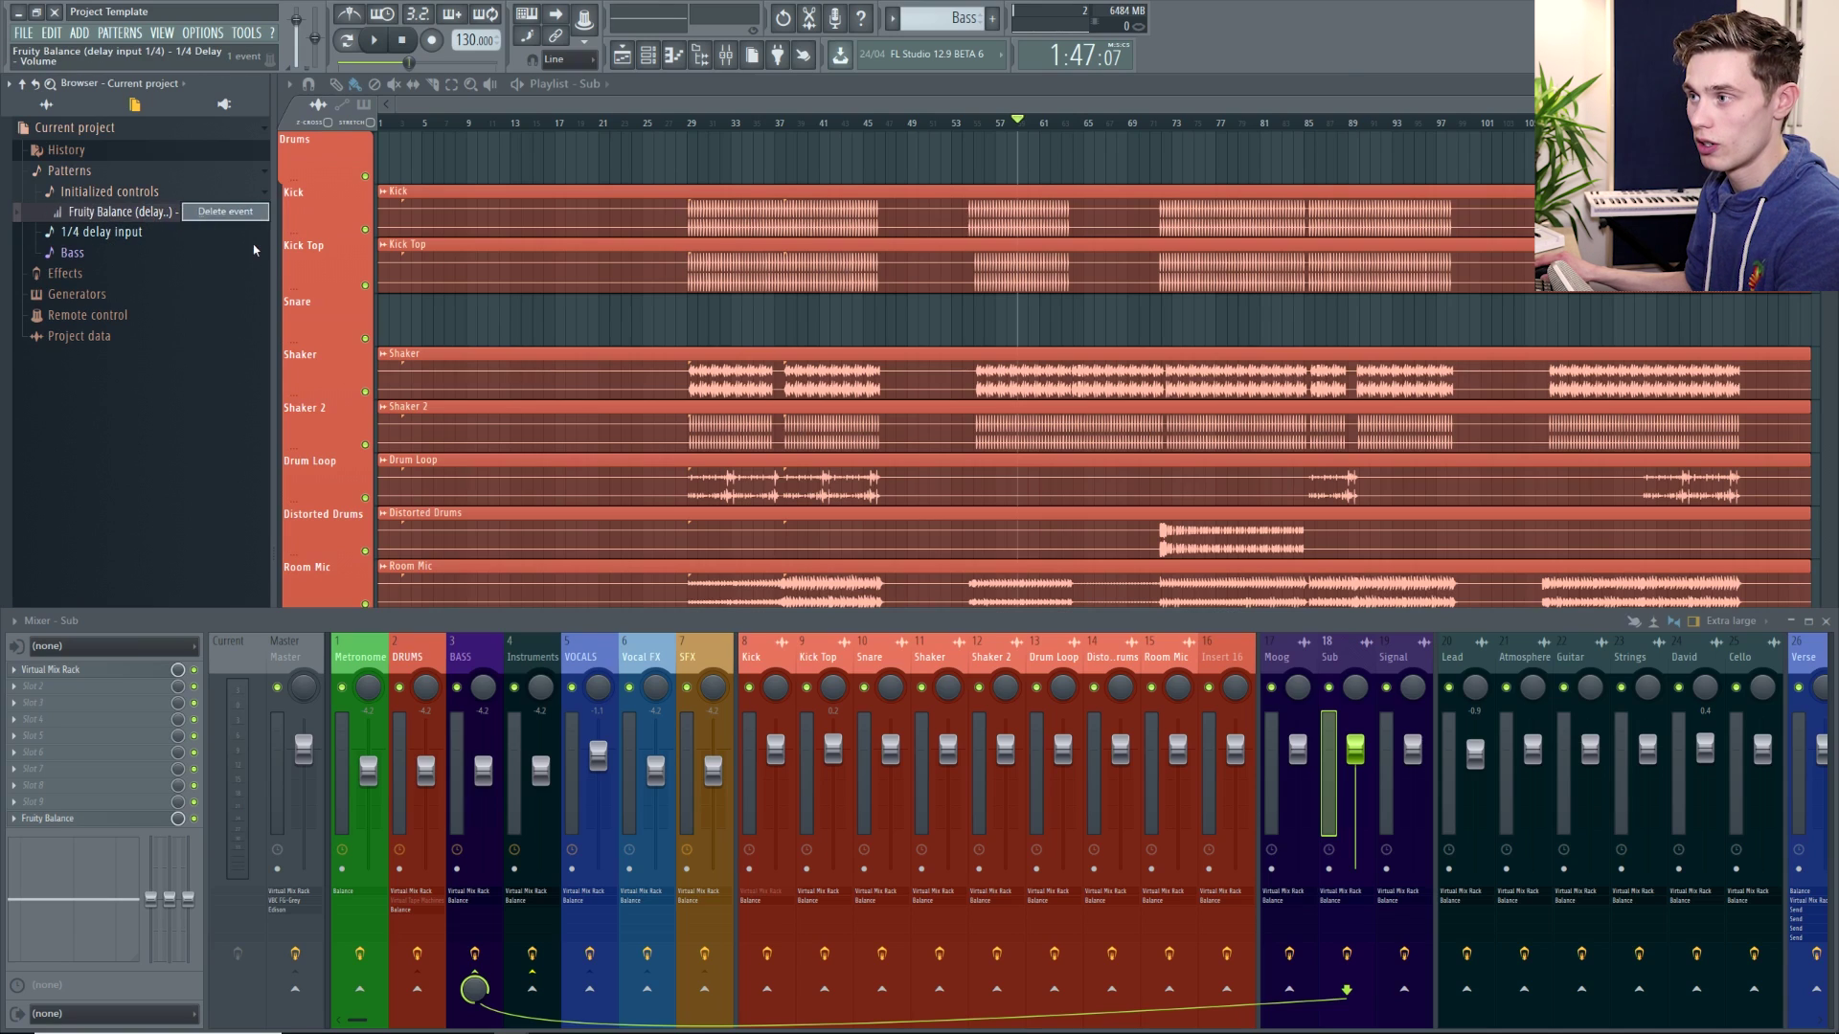
{"action": "left_click", "coordinate": [226, 211]}
- Filter the Channel rack to Automation and delete the 1/4 delay input channel
{"action": "left_click", "coordinate": [647, 54]}
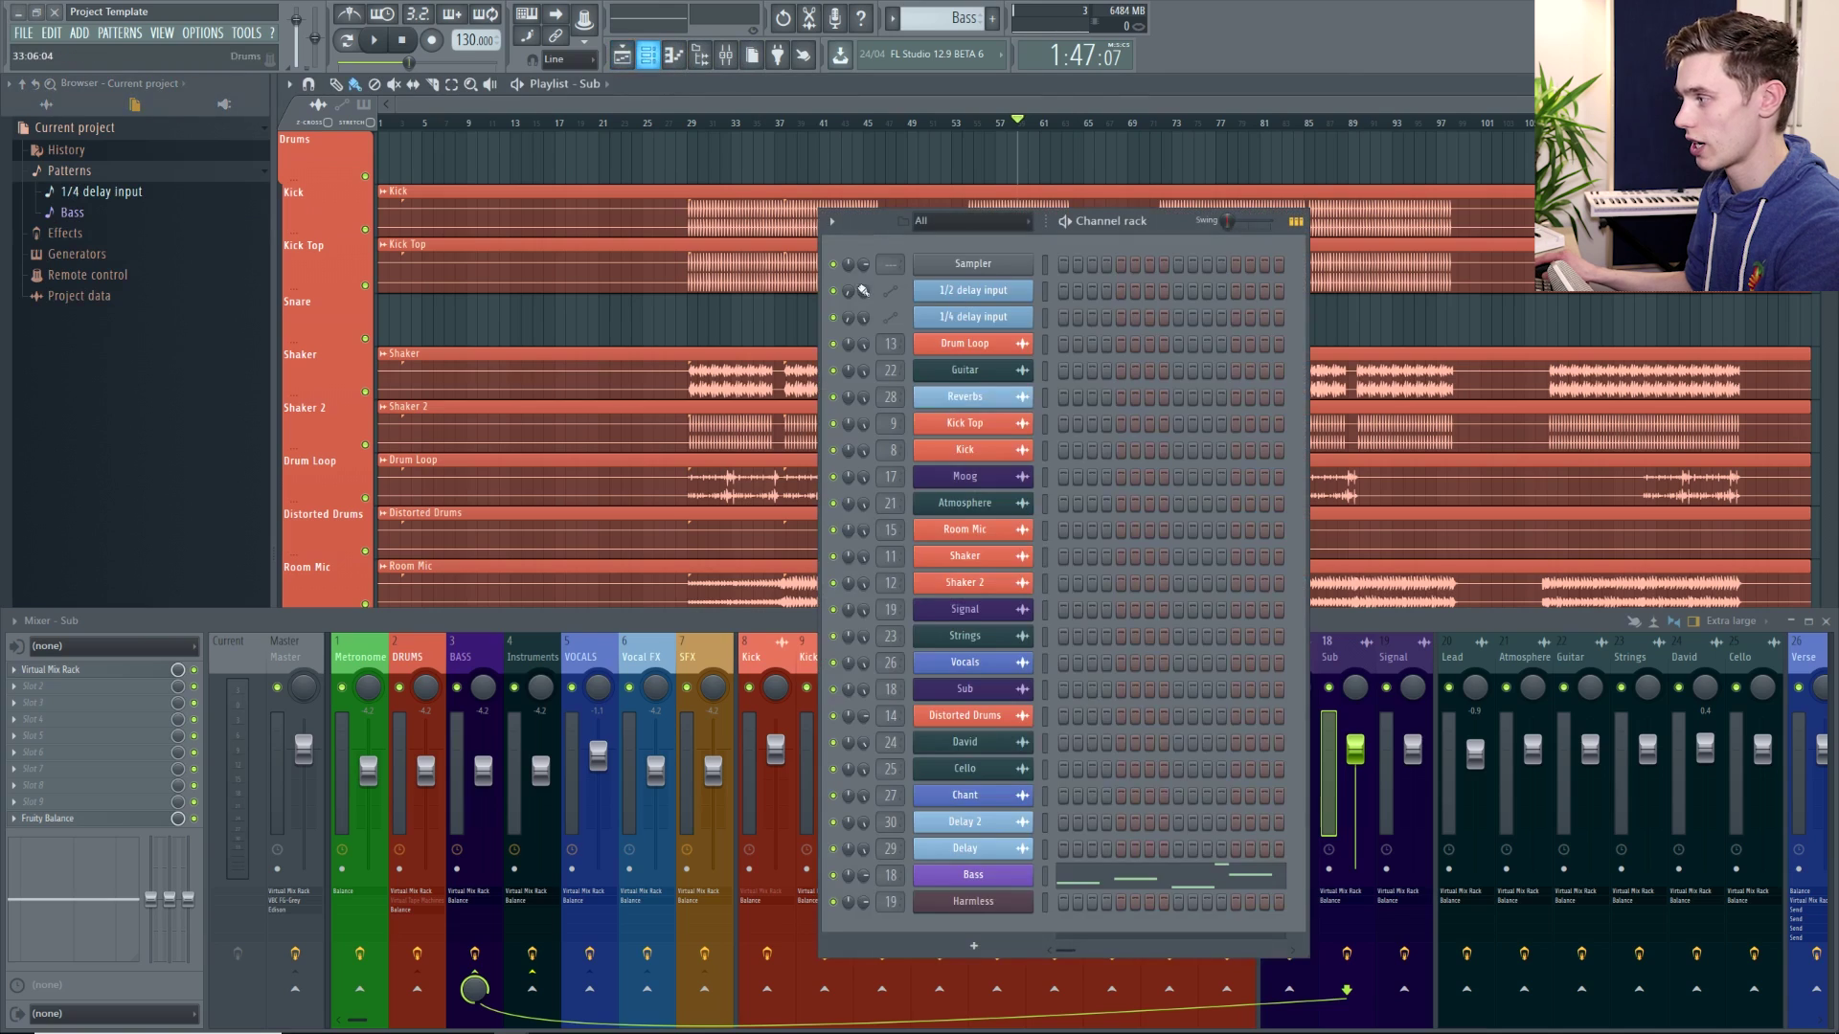
{"action": "left_click", "coordinate": [967, 220]}
{"action": "left_click", "coordinate": [977, 279]}
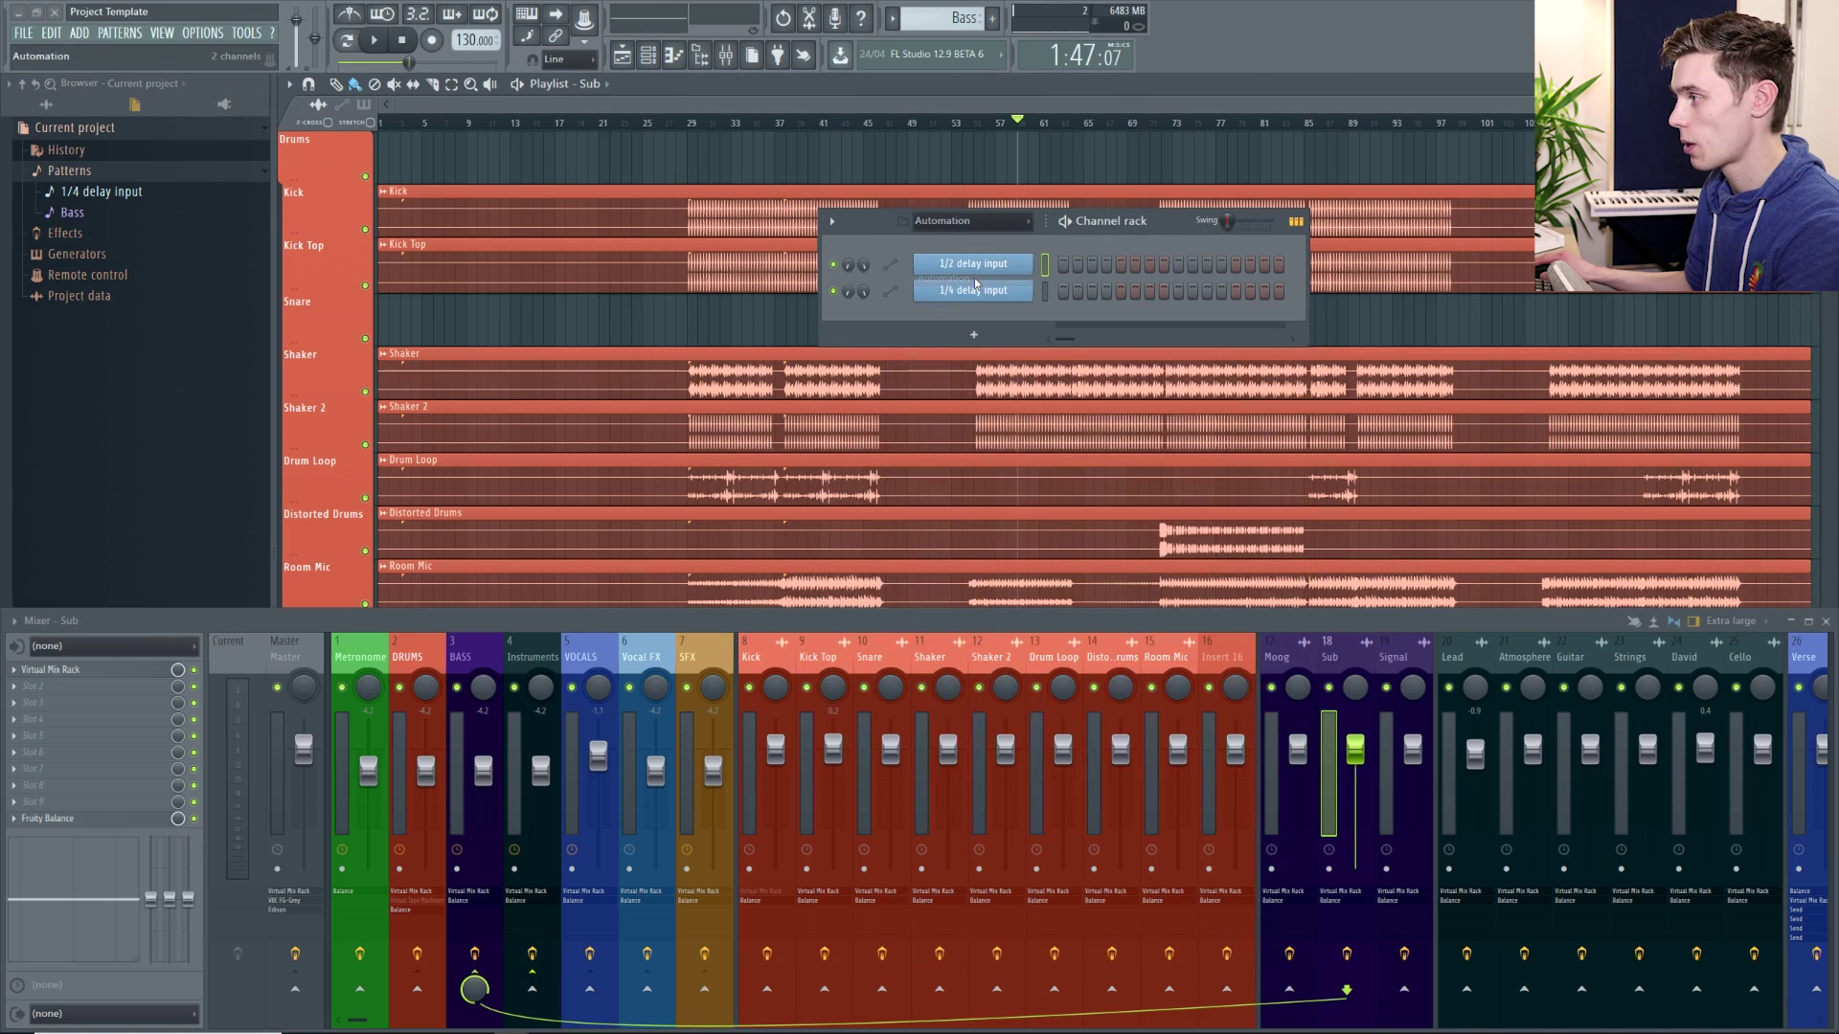
{"action": "right_click", "coordinate": [977, 284]}
{"action": "left_click", "coordinate": [1072, 433]}
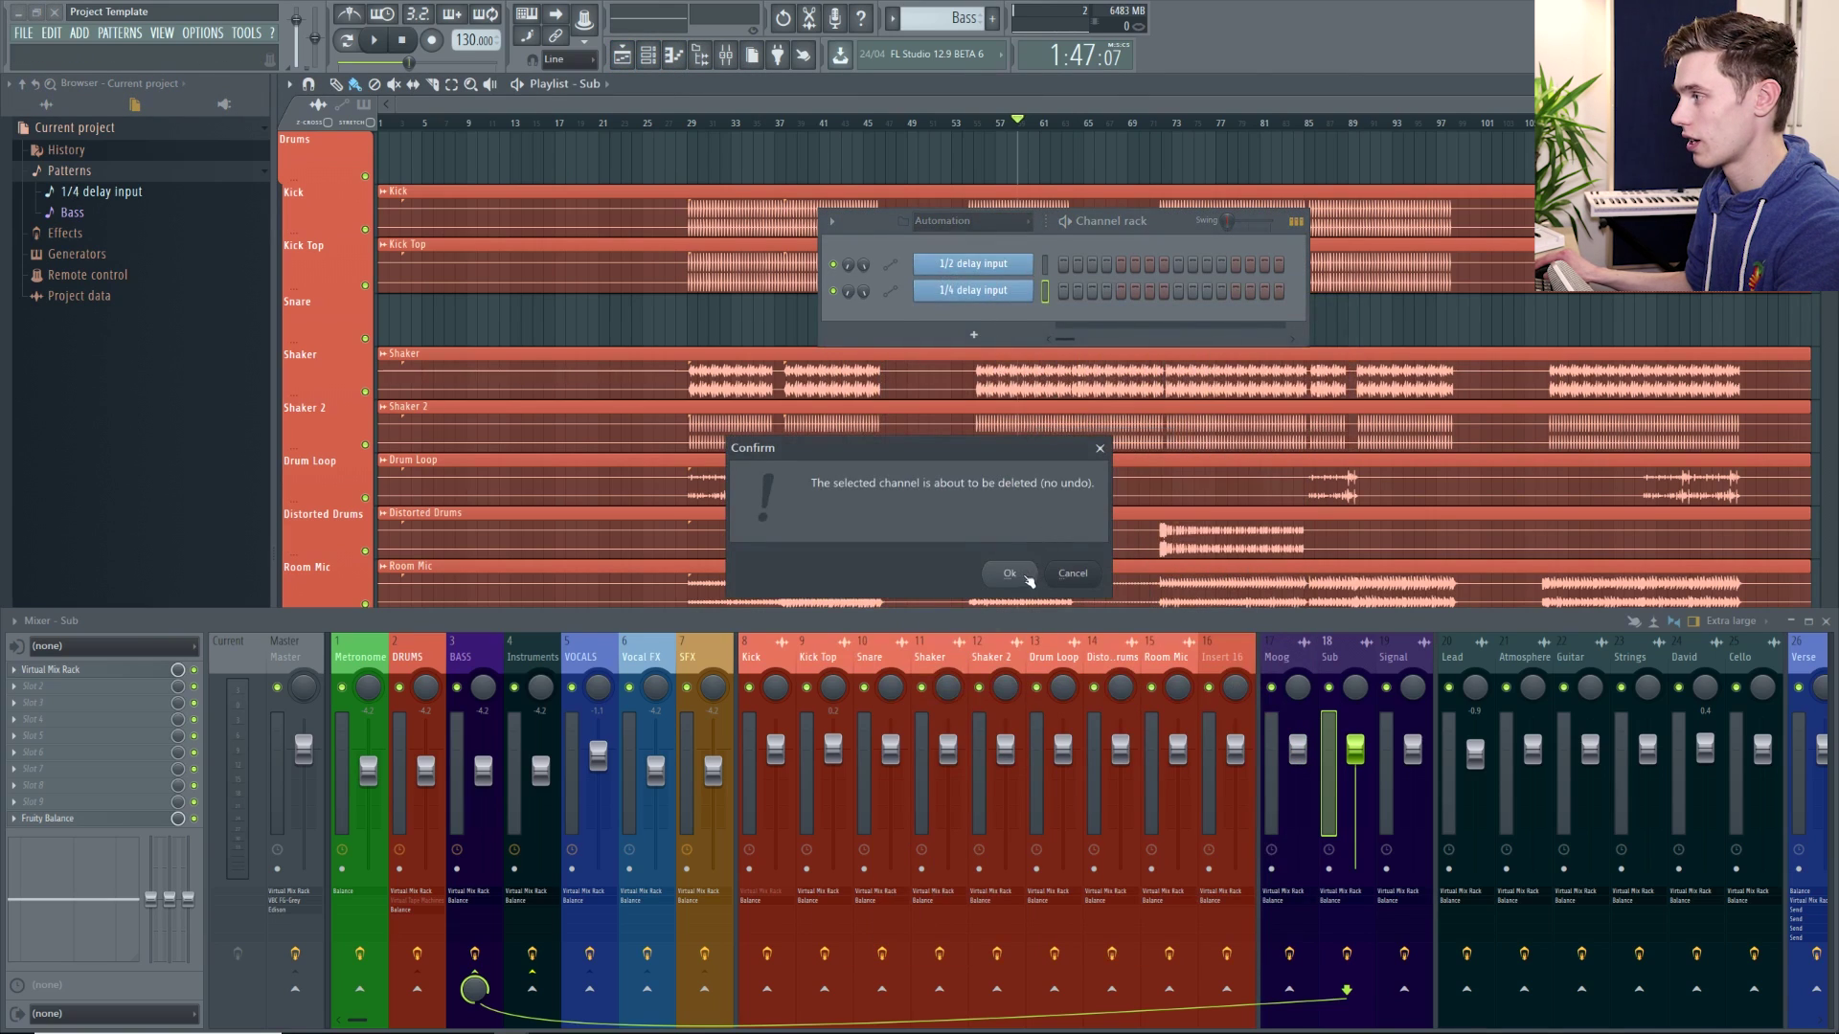
{"action": "left_click", "coordinate": [1023, 575]}
{"action": "right_click", "coordinate": [973, 264]}
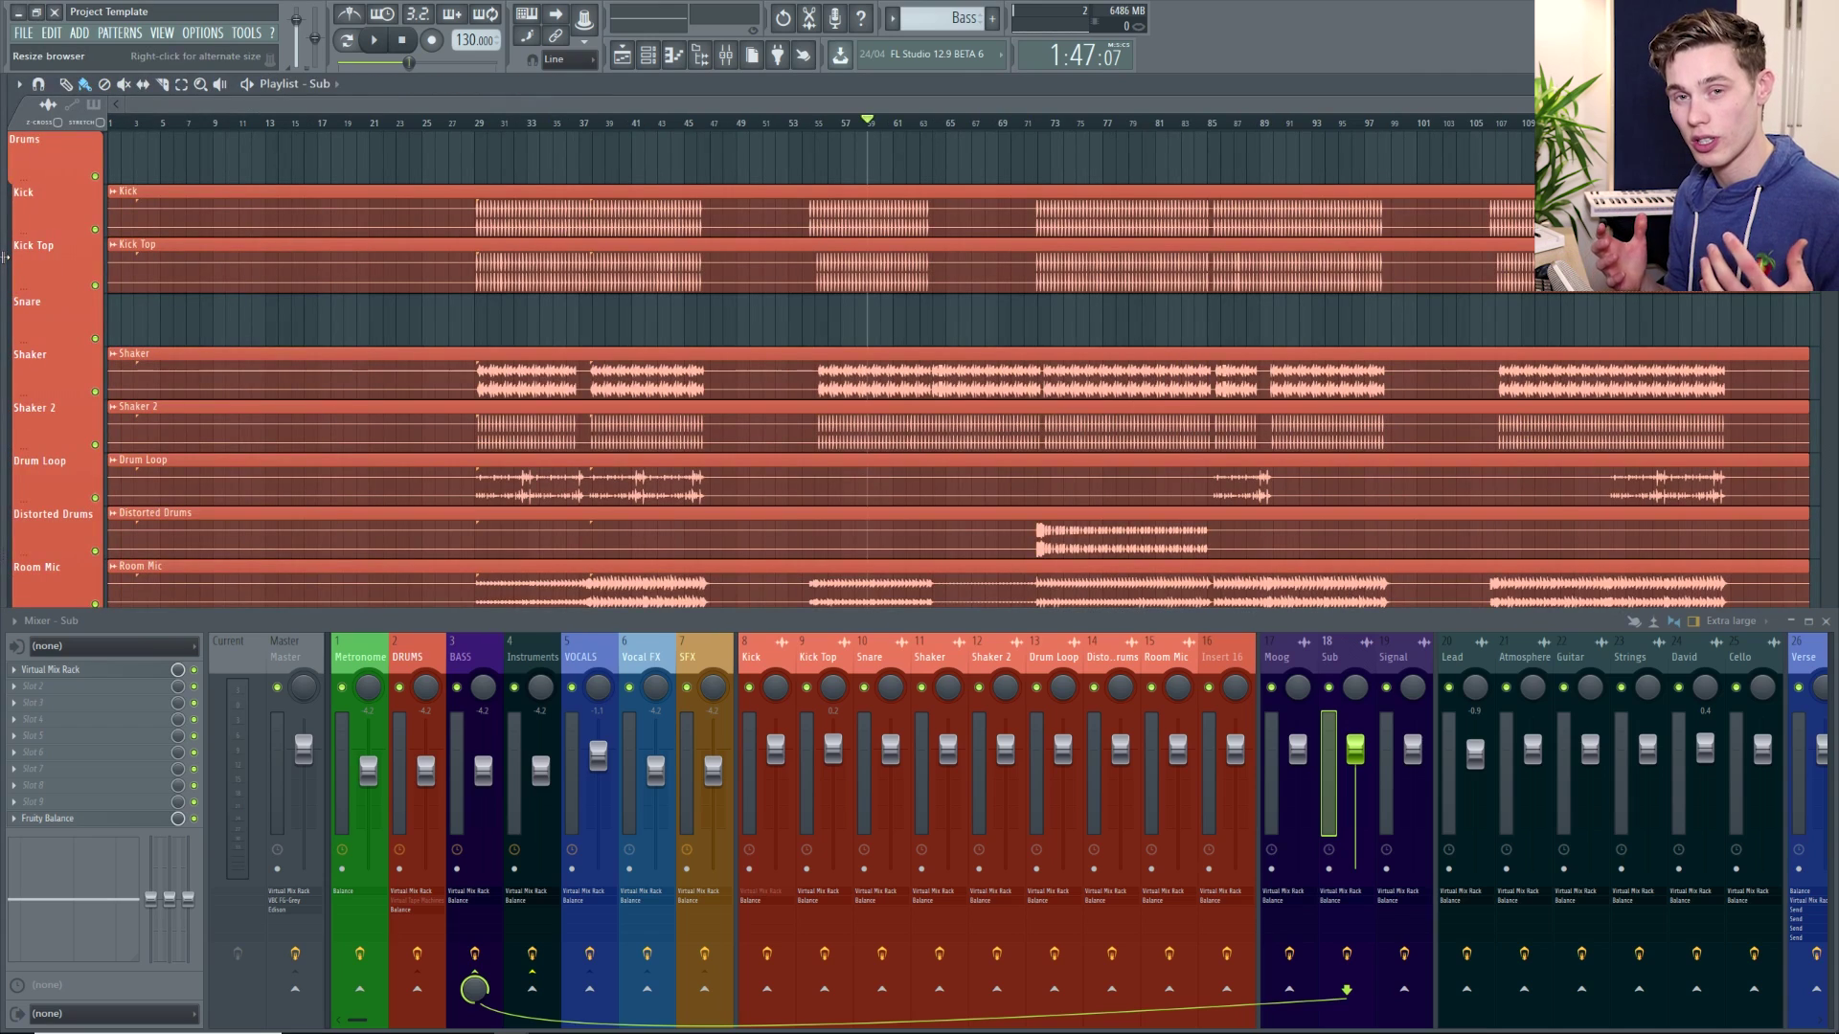